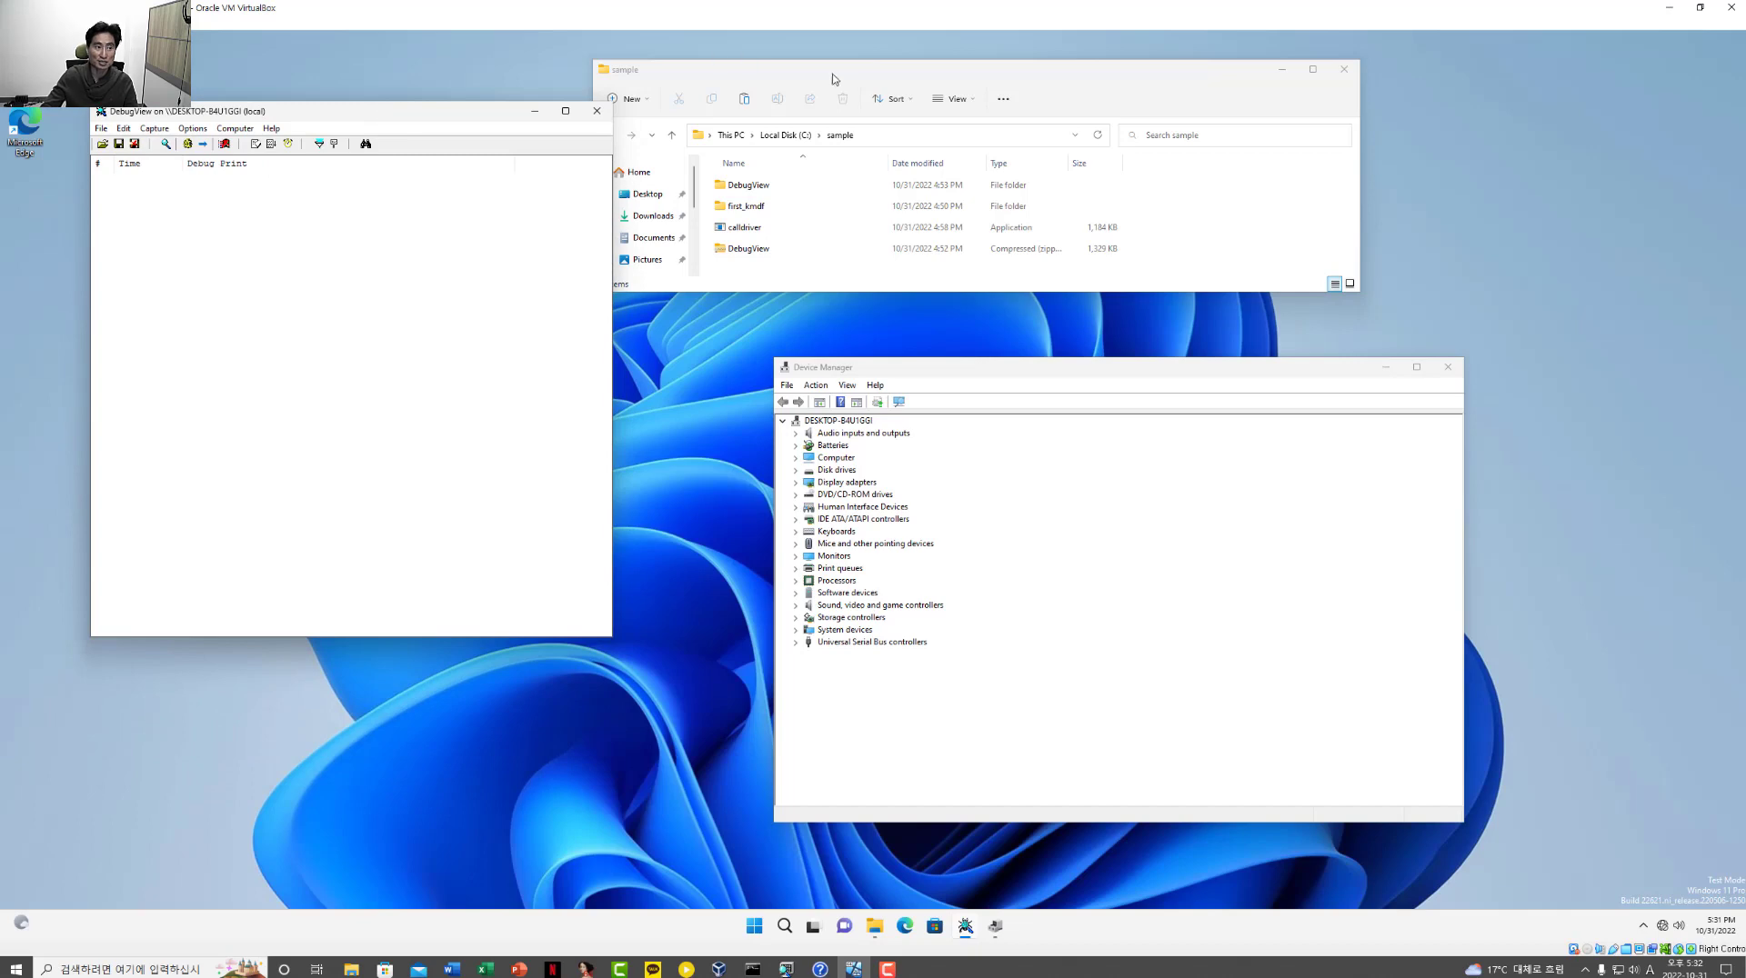
Step: Move the sample folder window clear of DebugView and look over its first_kmdf, calldriver and DebugView items
drag(863, 77, 1021, 96)
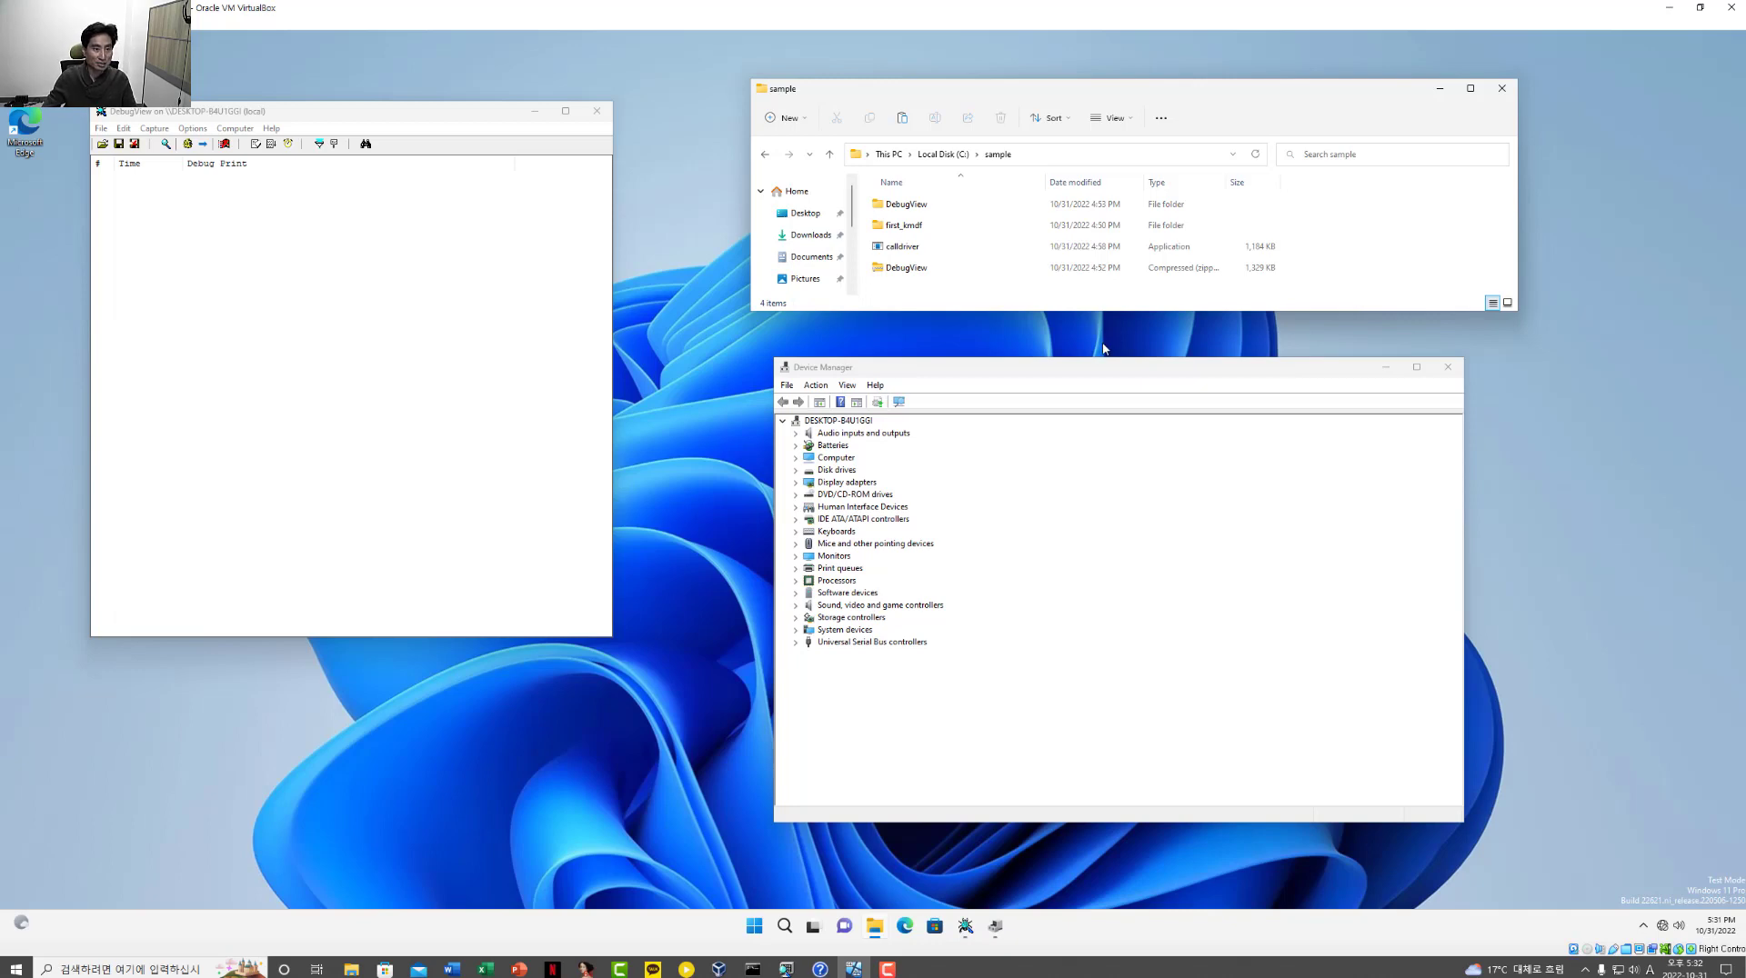
click(911, 232)
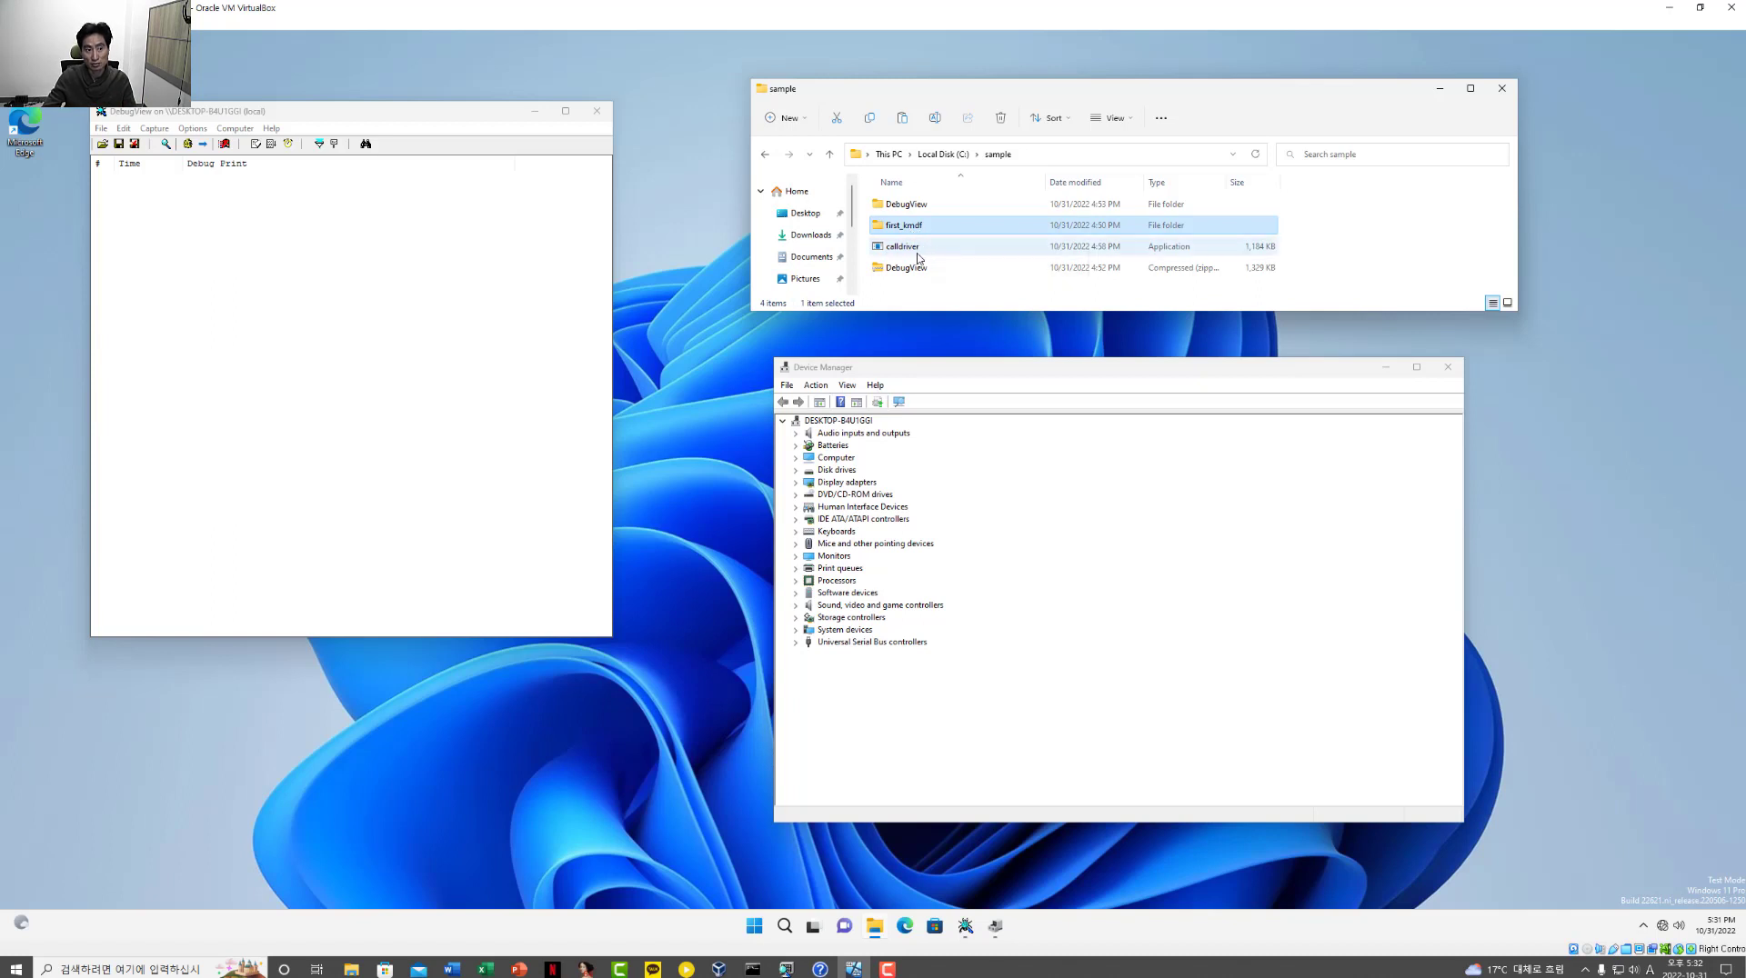
click(915, 252)
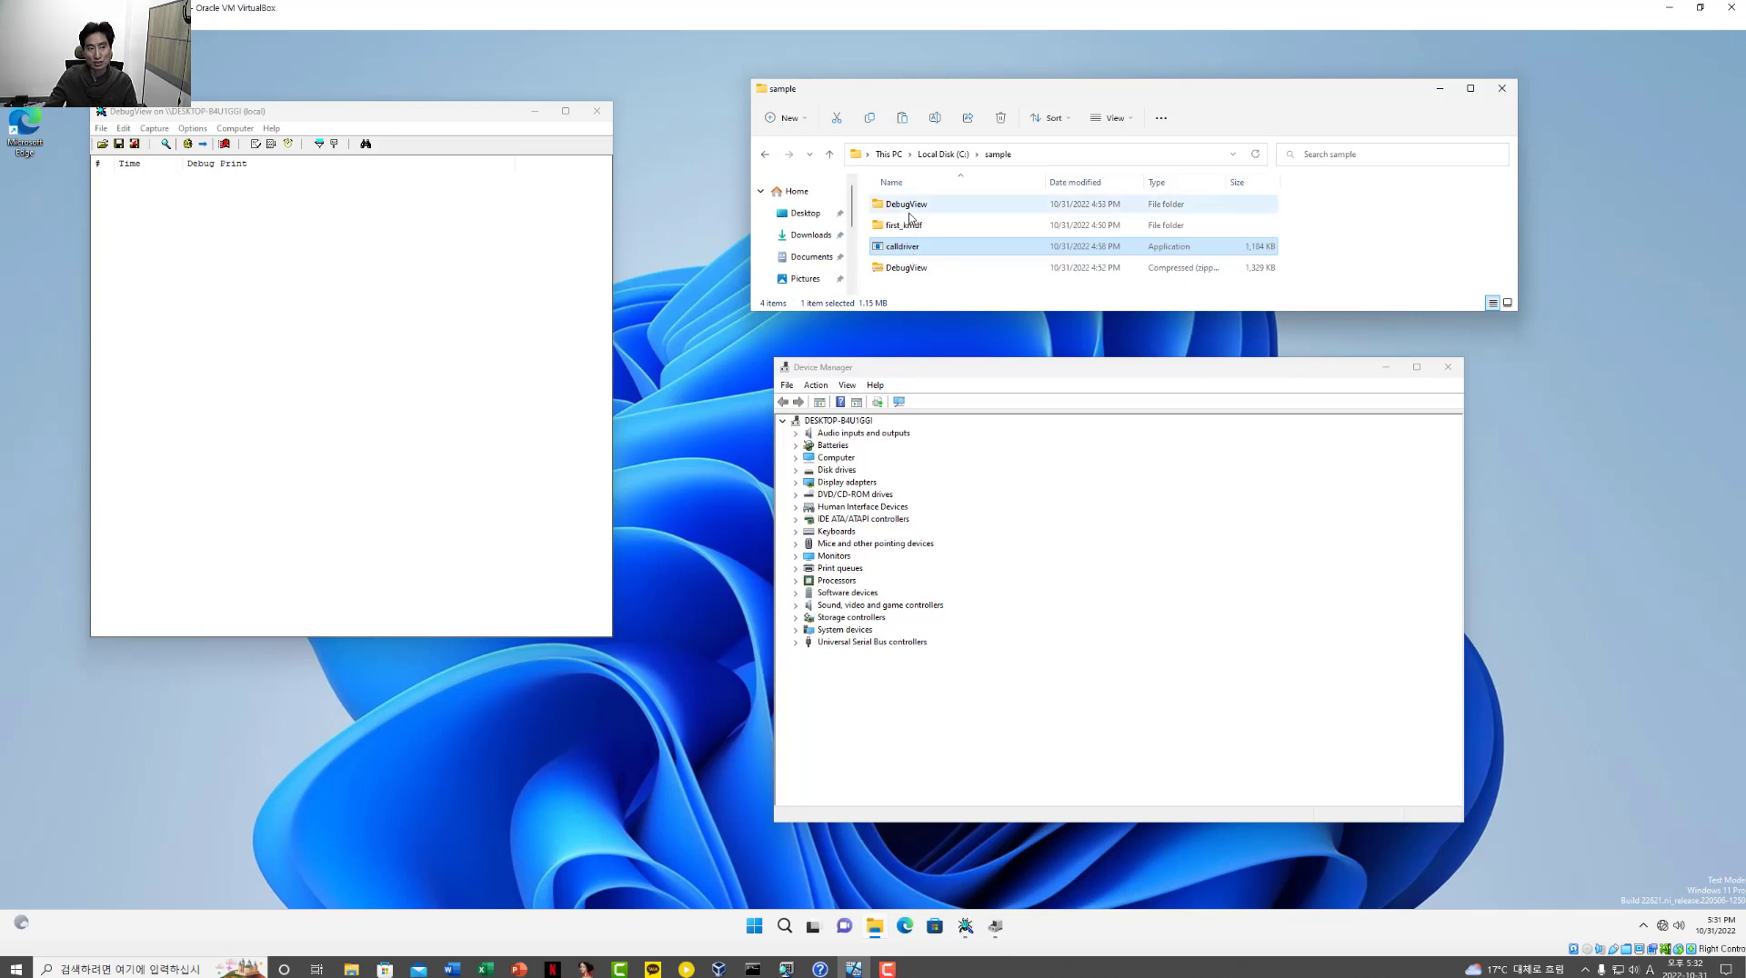
click(912, 213)
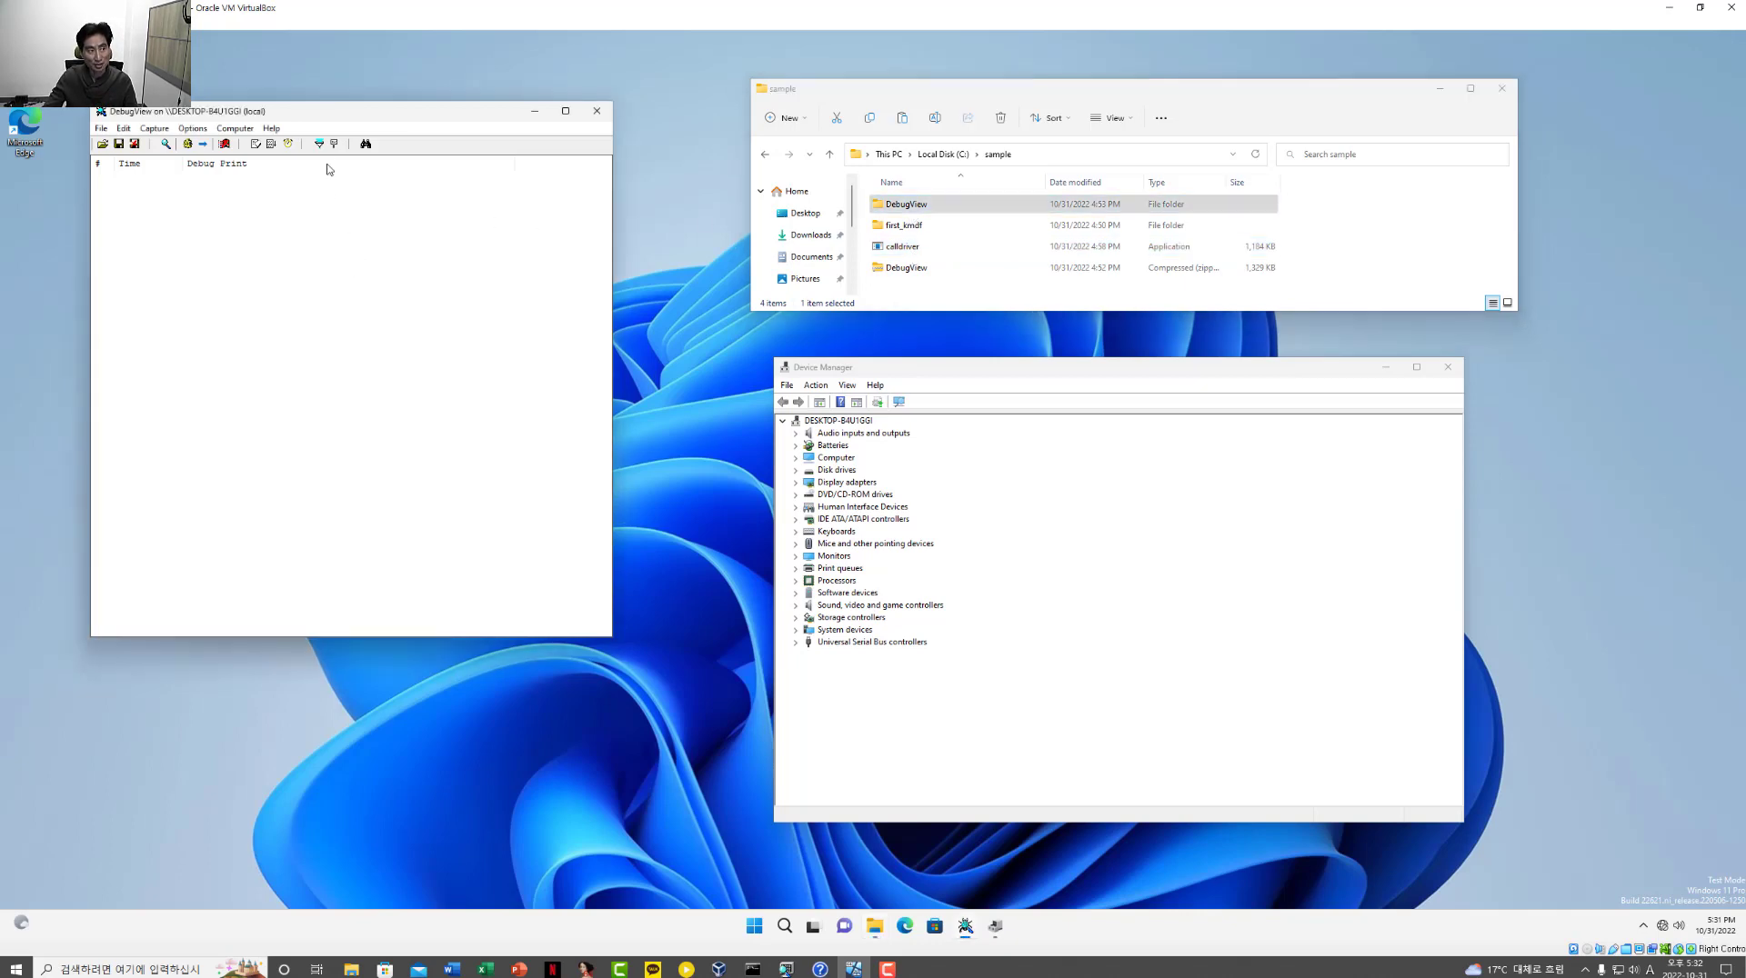
Step: Review the capture options in DebugView and place its window beside the sample folder window
drag(317, 116, 816, 224)
click(662, 237)
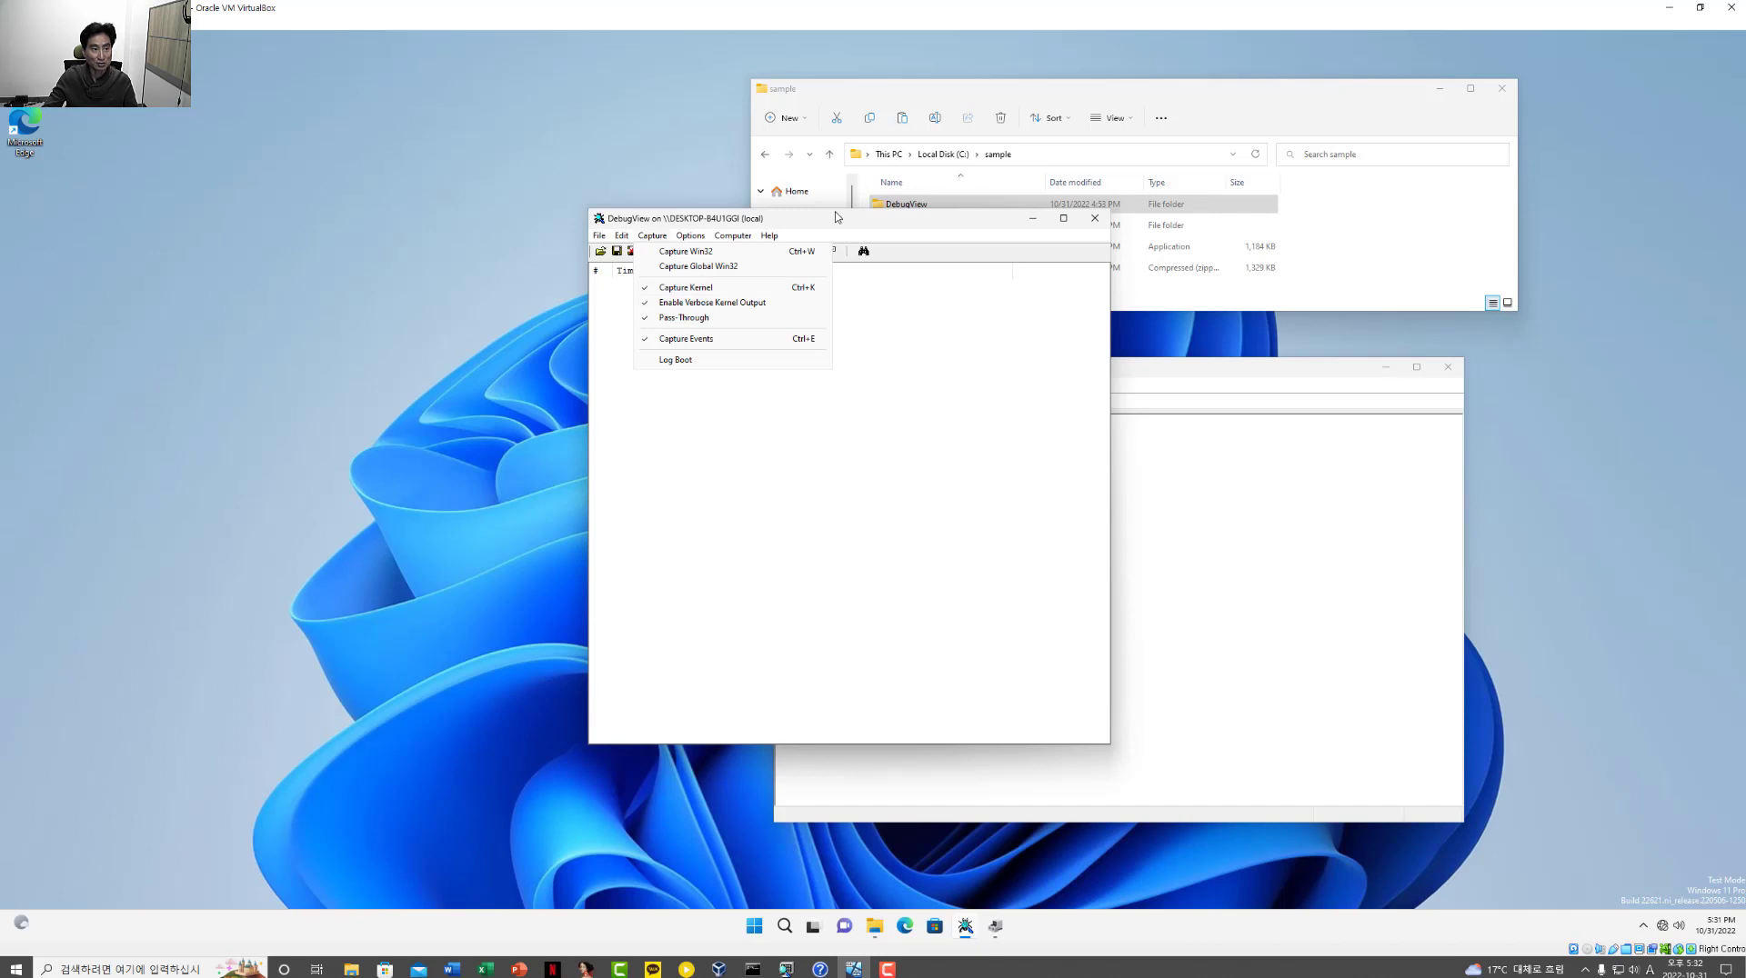
drag(835, 219, 412, 95)
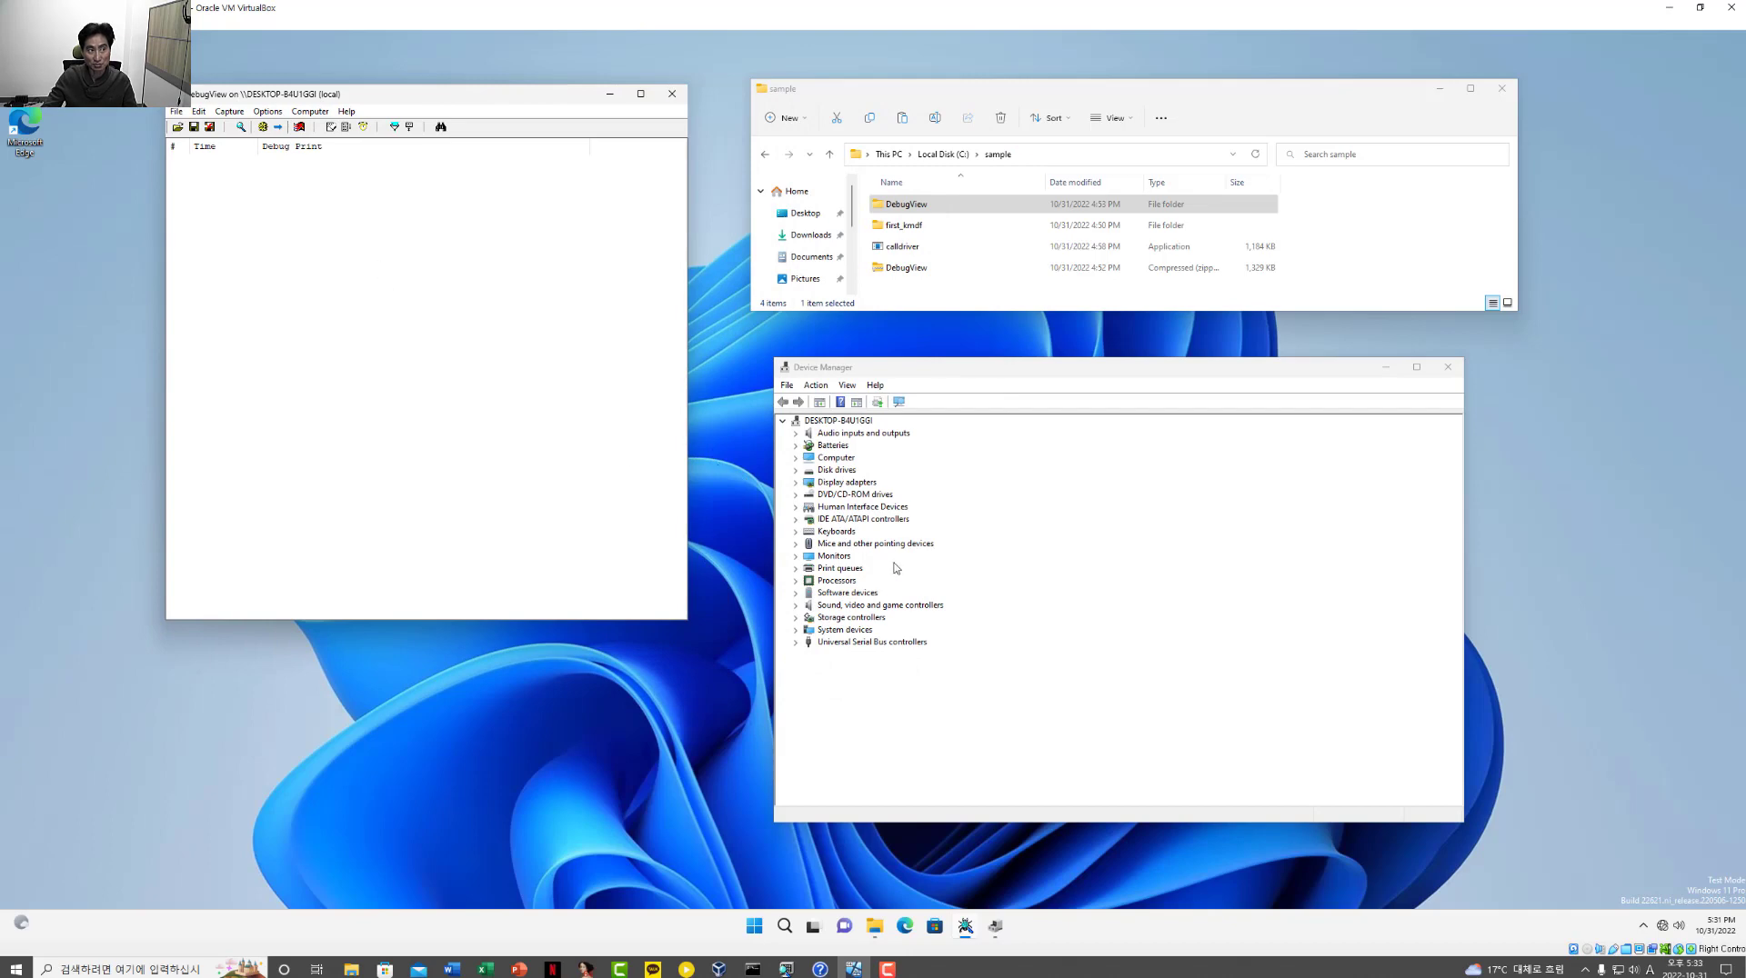
click(853, 485)
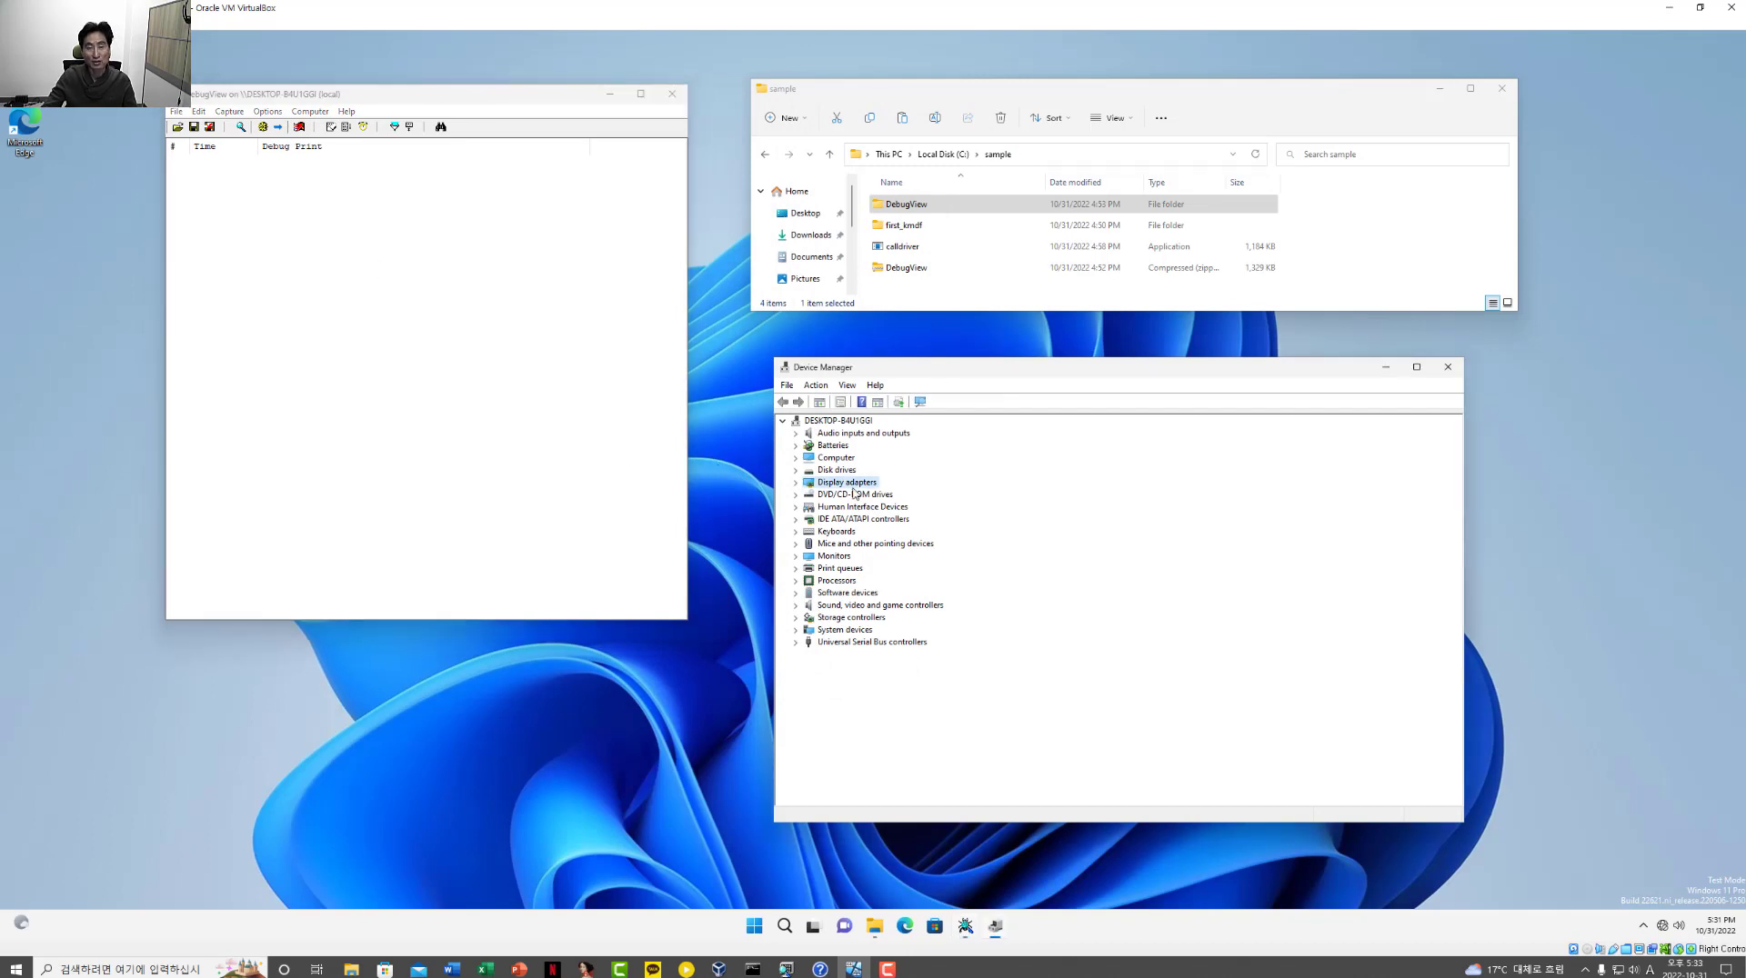
click(841, 424)
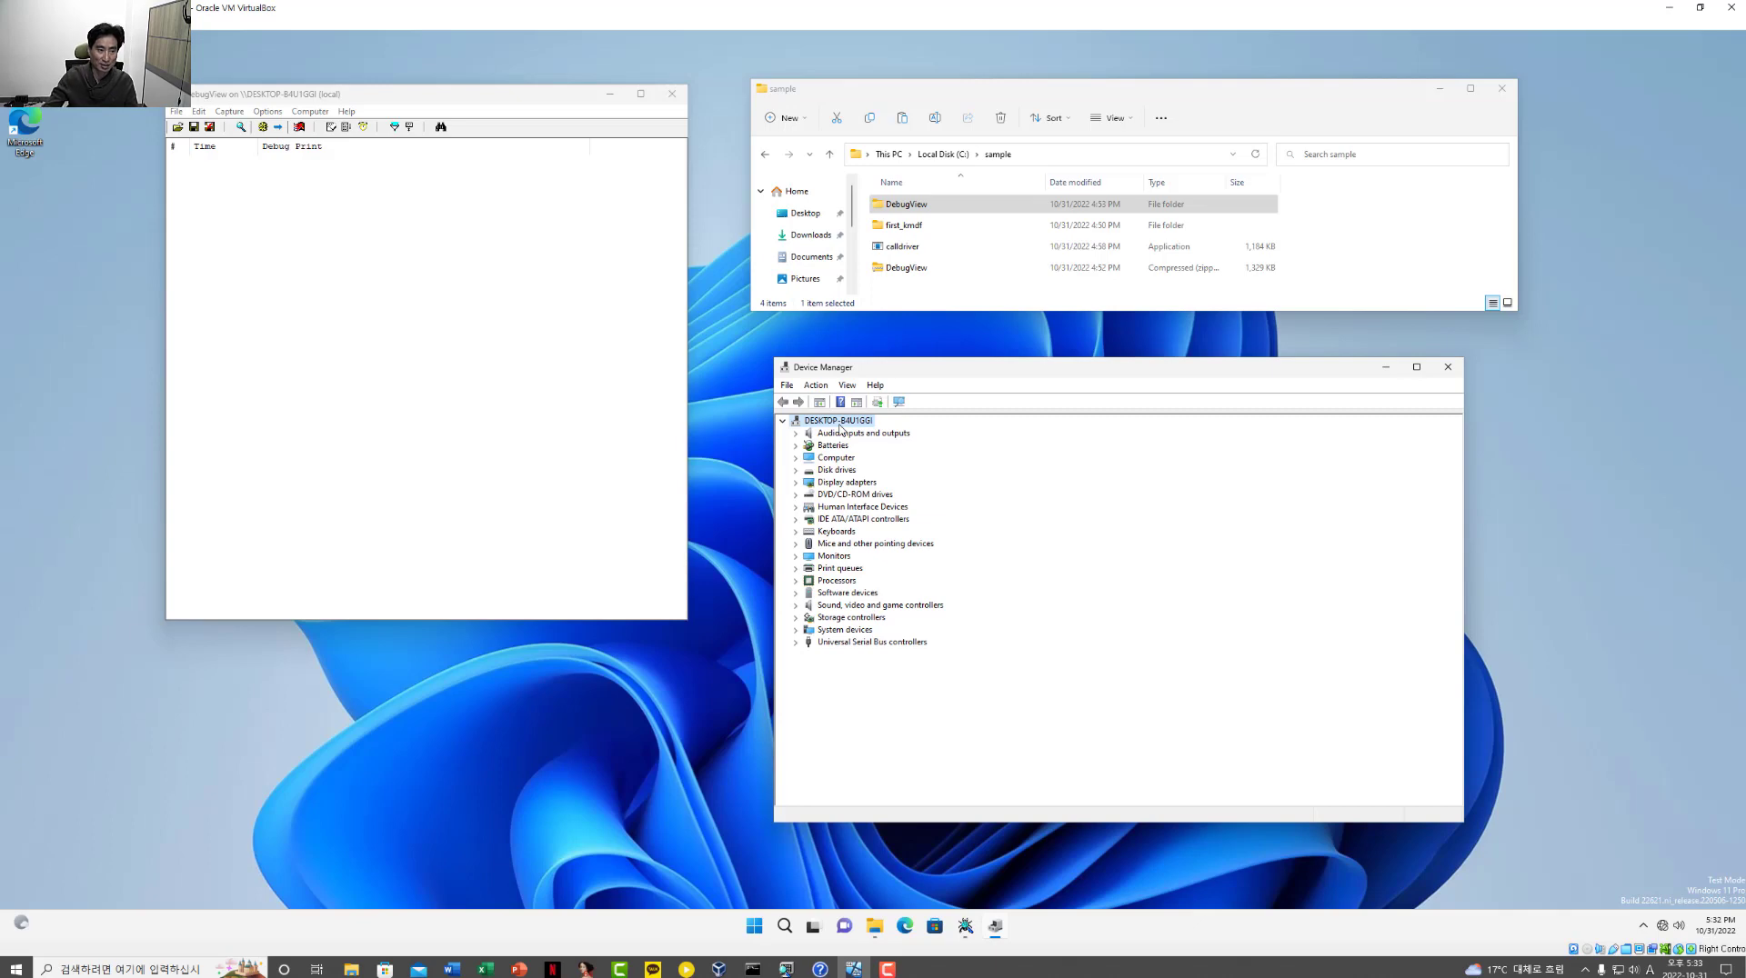
click(826, 481)
key(Down)
key(Down)
key(Down)
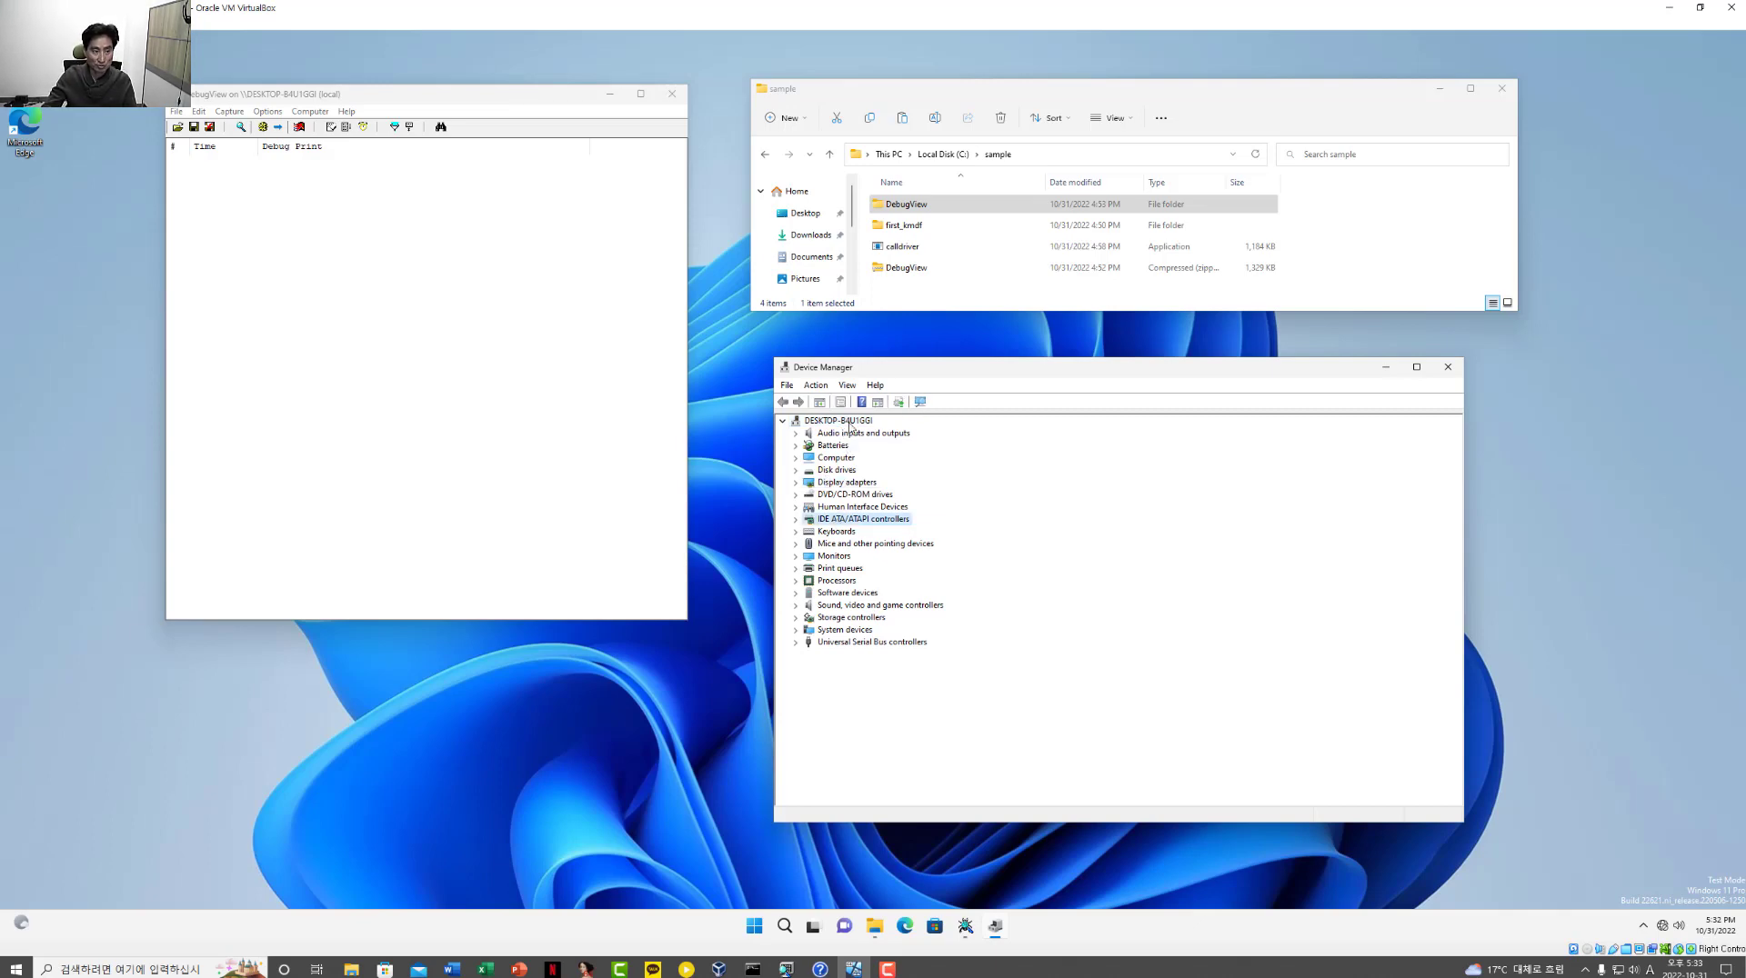
Step: Start adding legacy hardware to the computer in Device Manager, choosing to install manually from the list of all devices
click(847, 421)
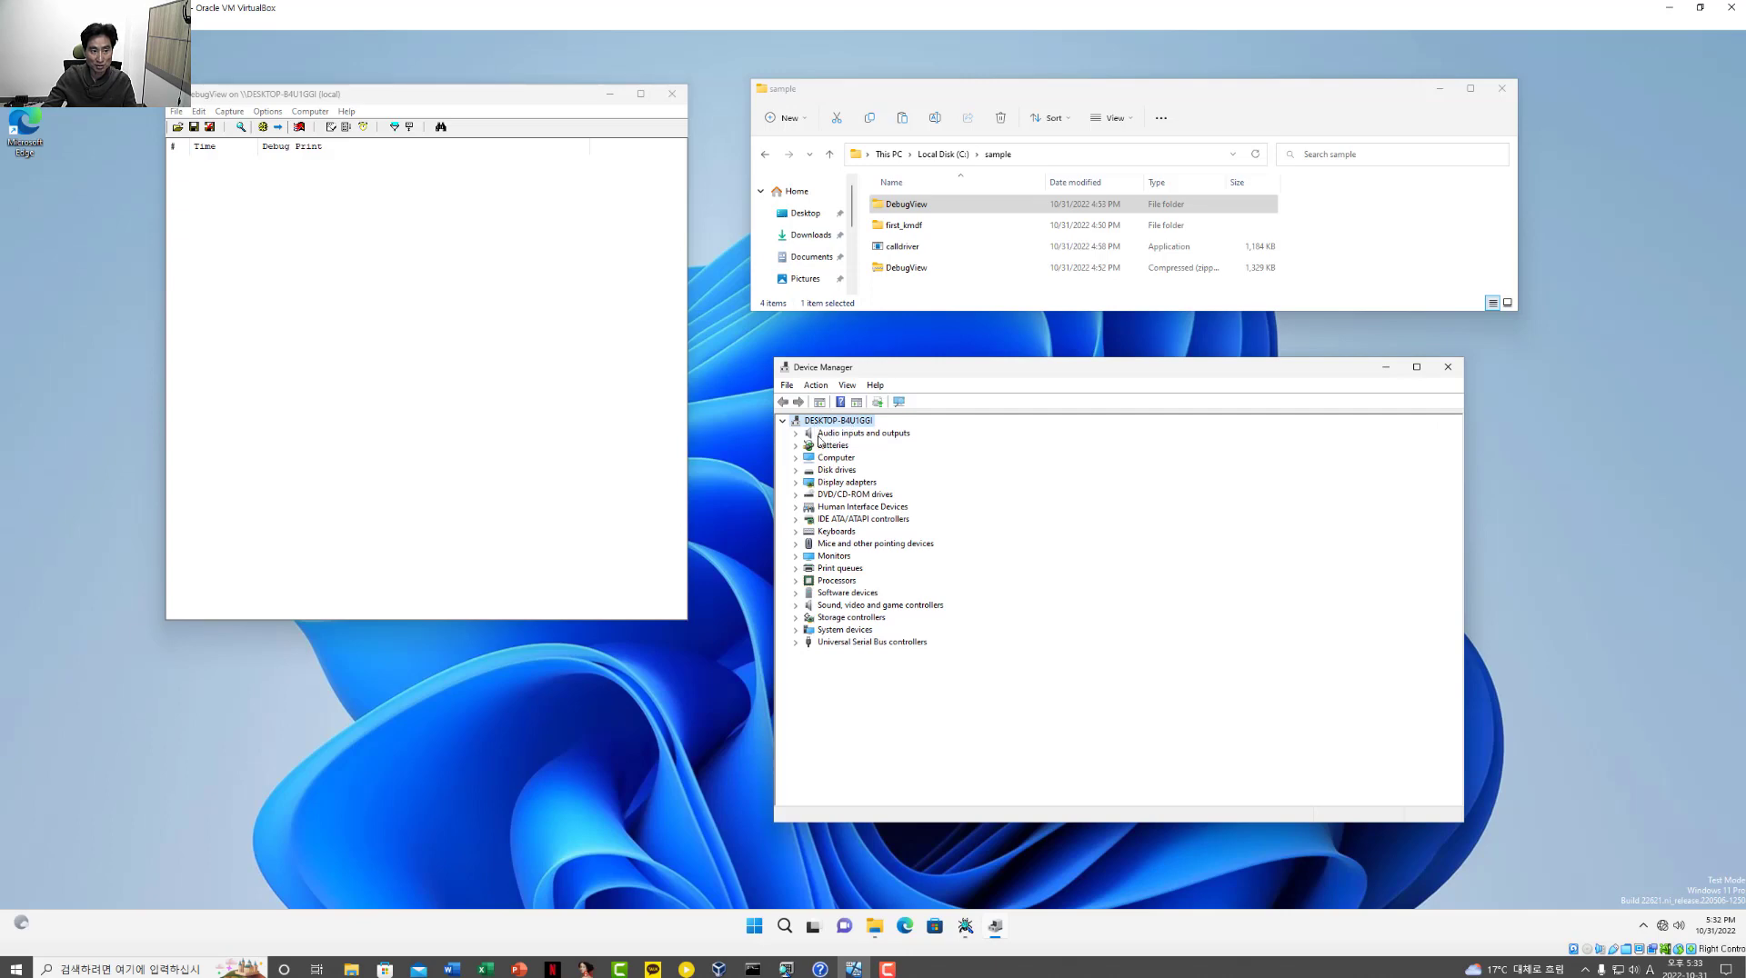
click(815, 385)
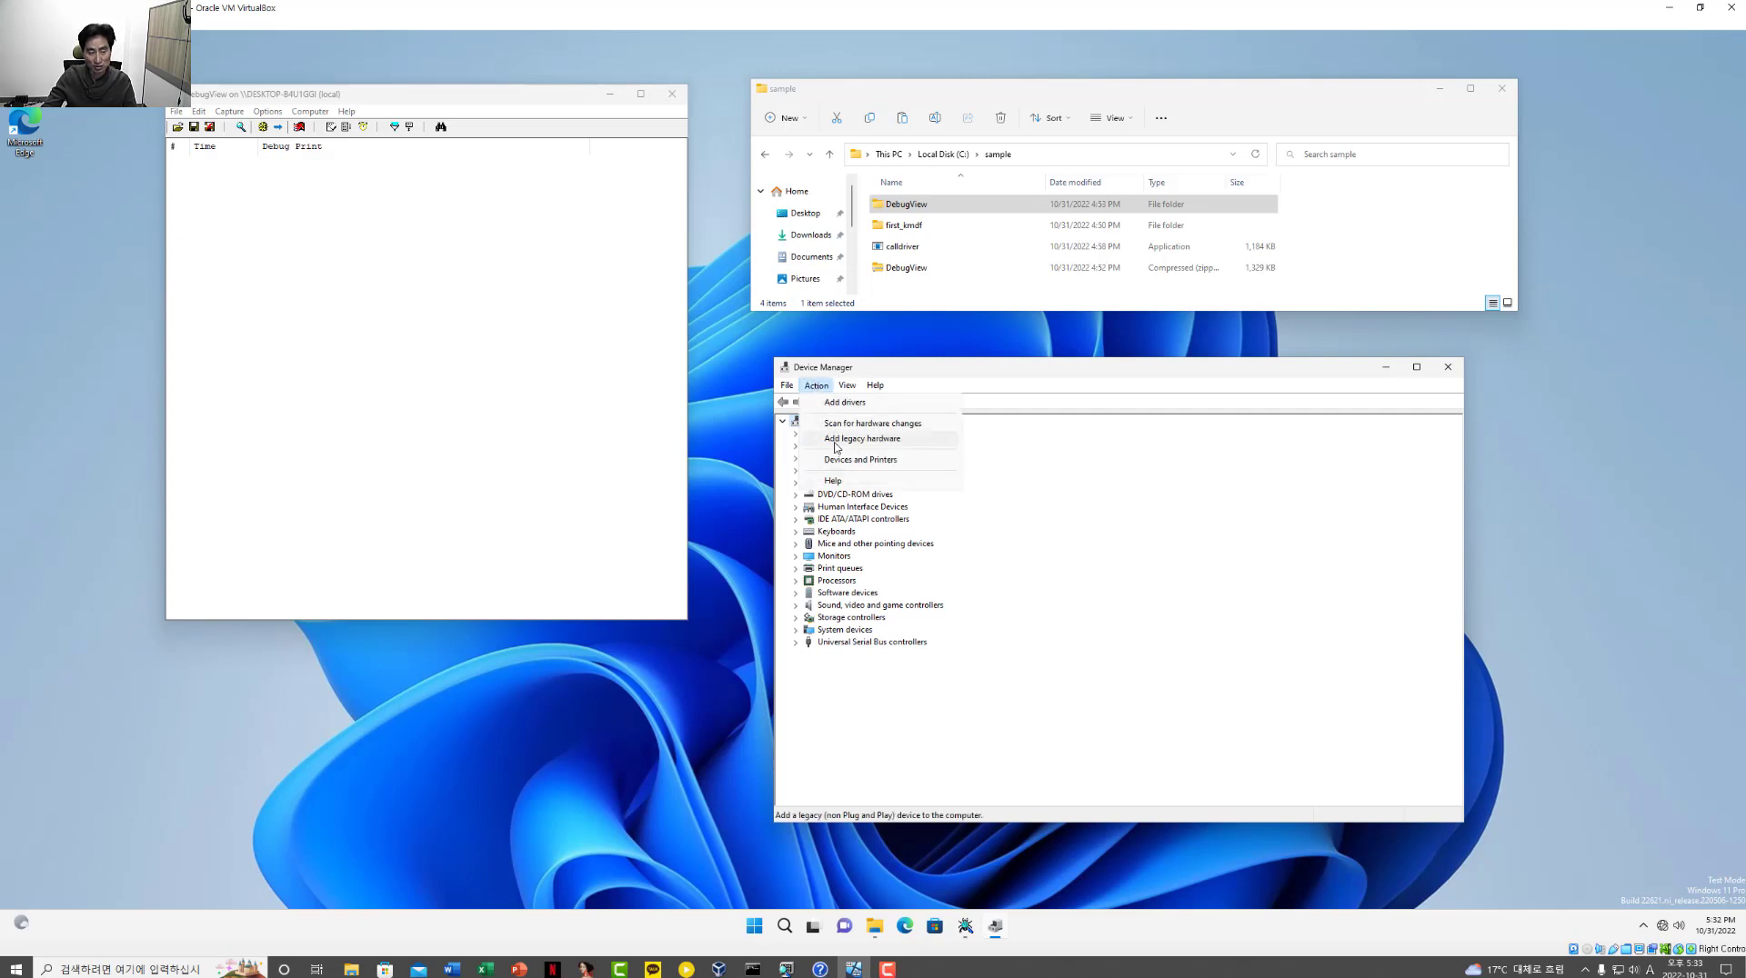
click(867, 444)
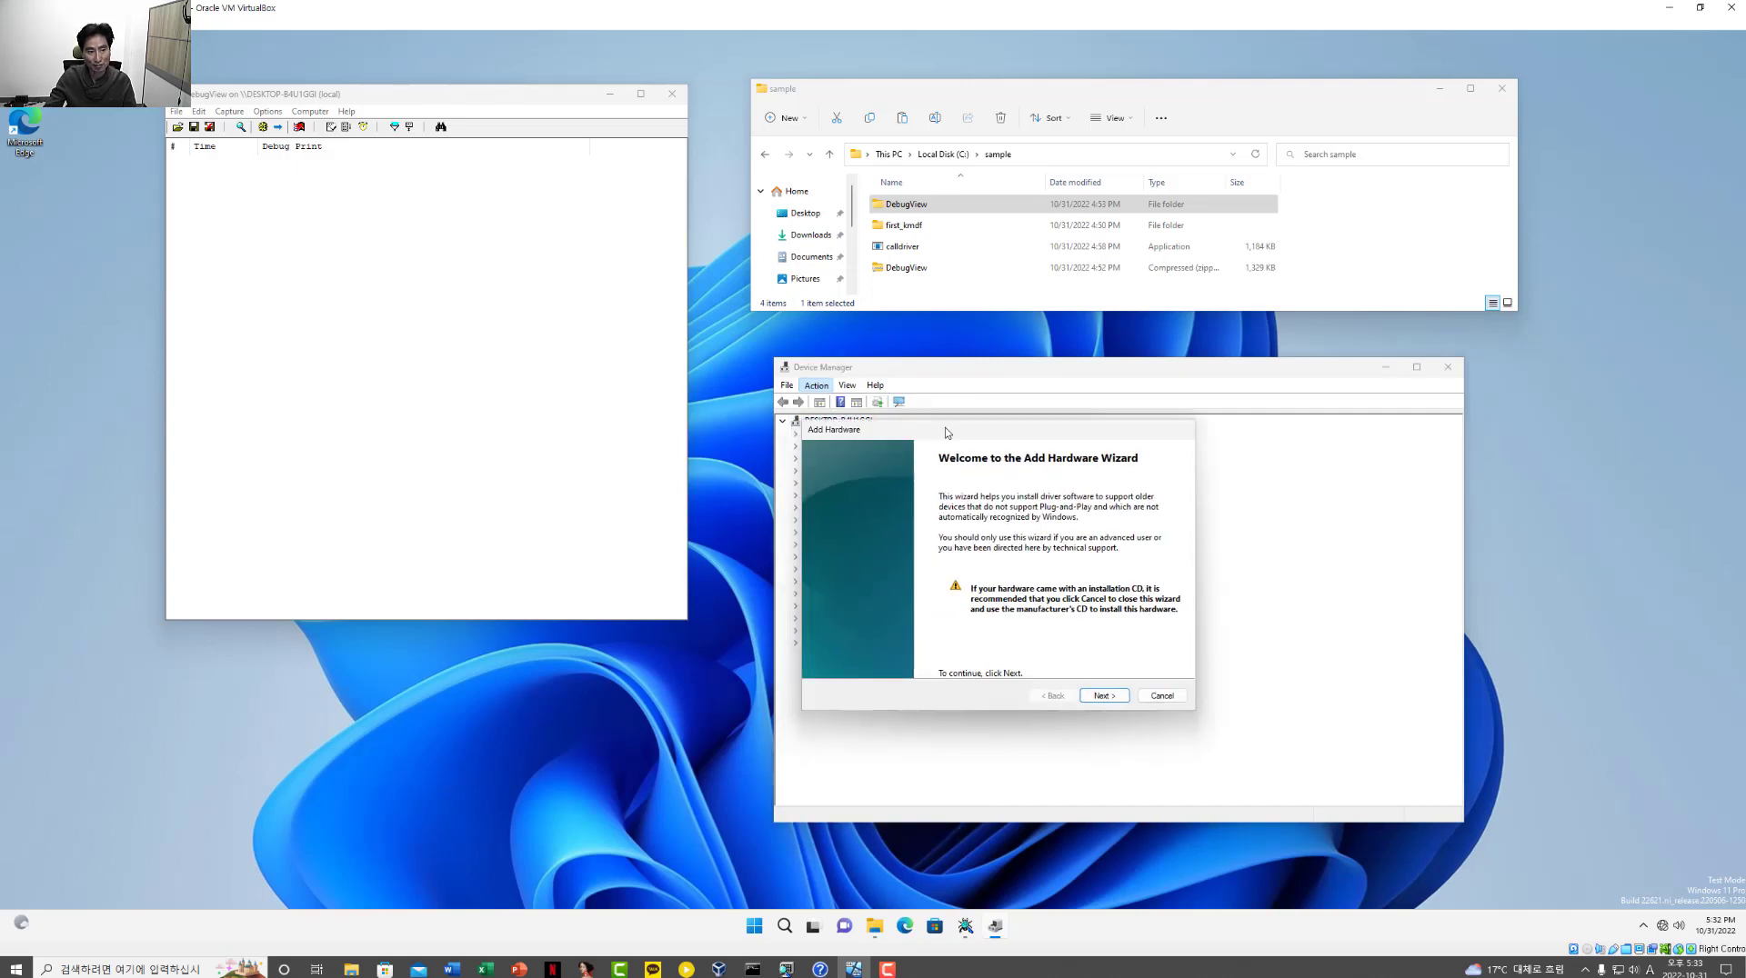
click(1232, 582)
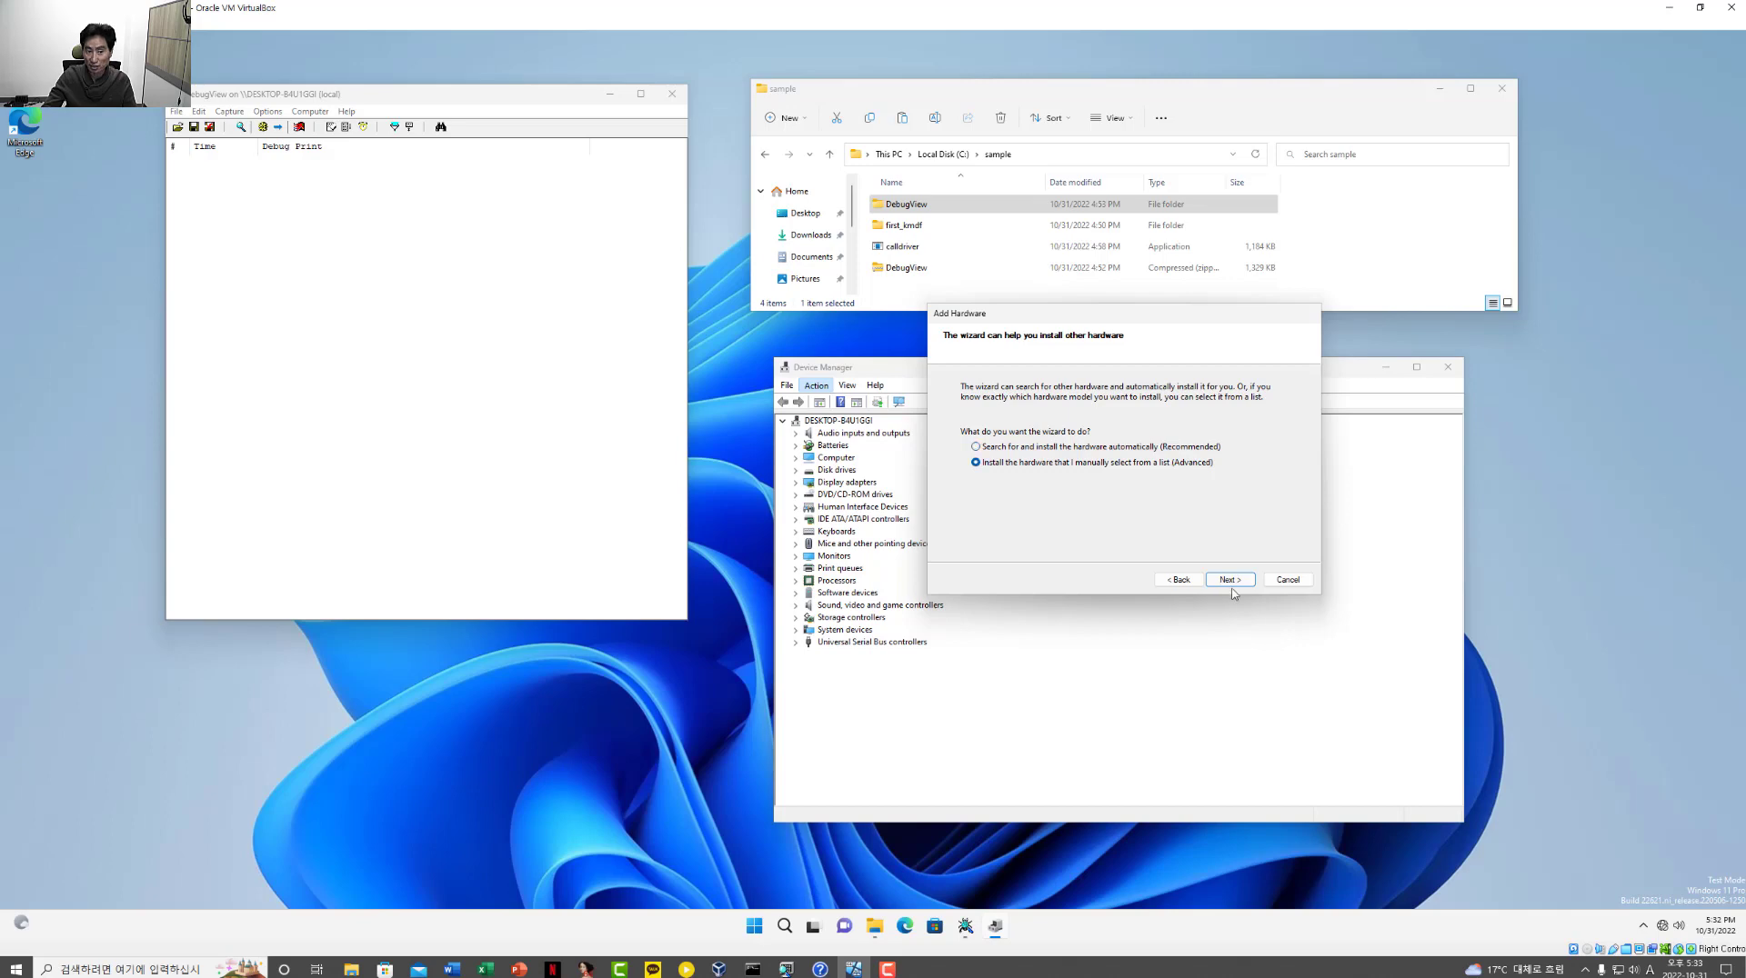
click(1232, 580)
click(1232, 580)
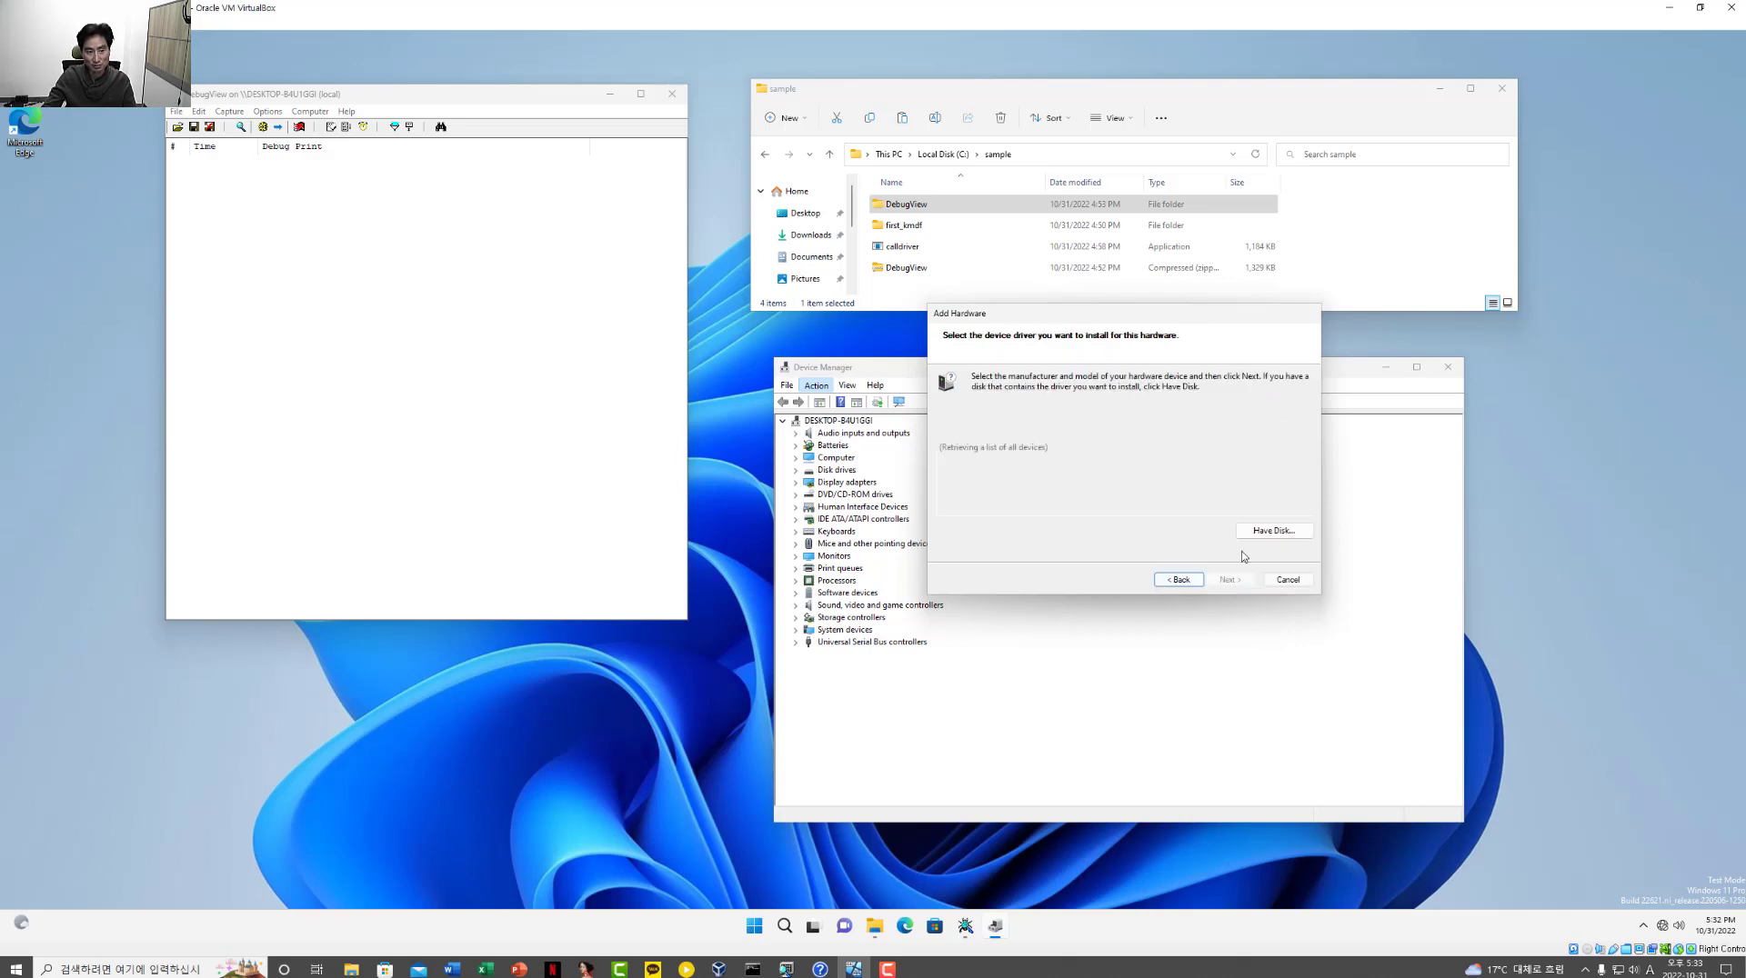
Step: Load the driver from disk with C:\sample\first_kmdf as the source path and select the first_kmdf Device(PnP) model
click(1256, 532)
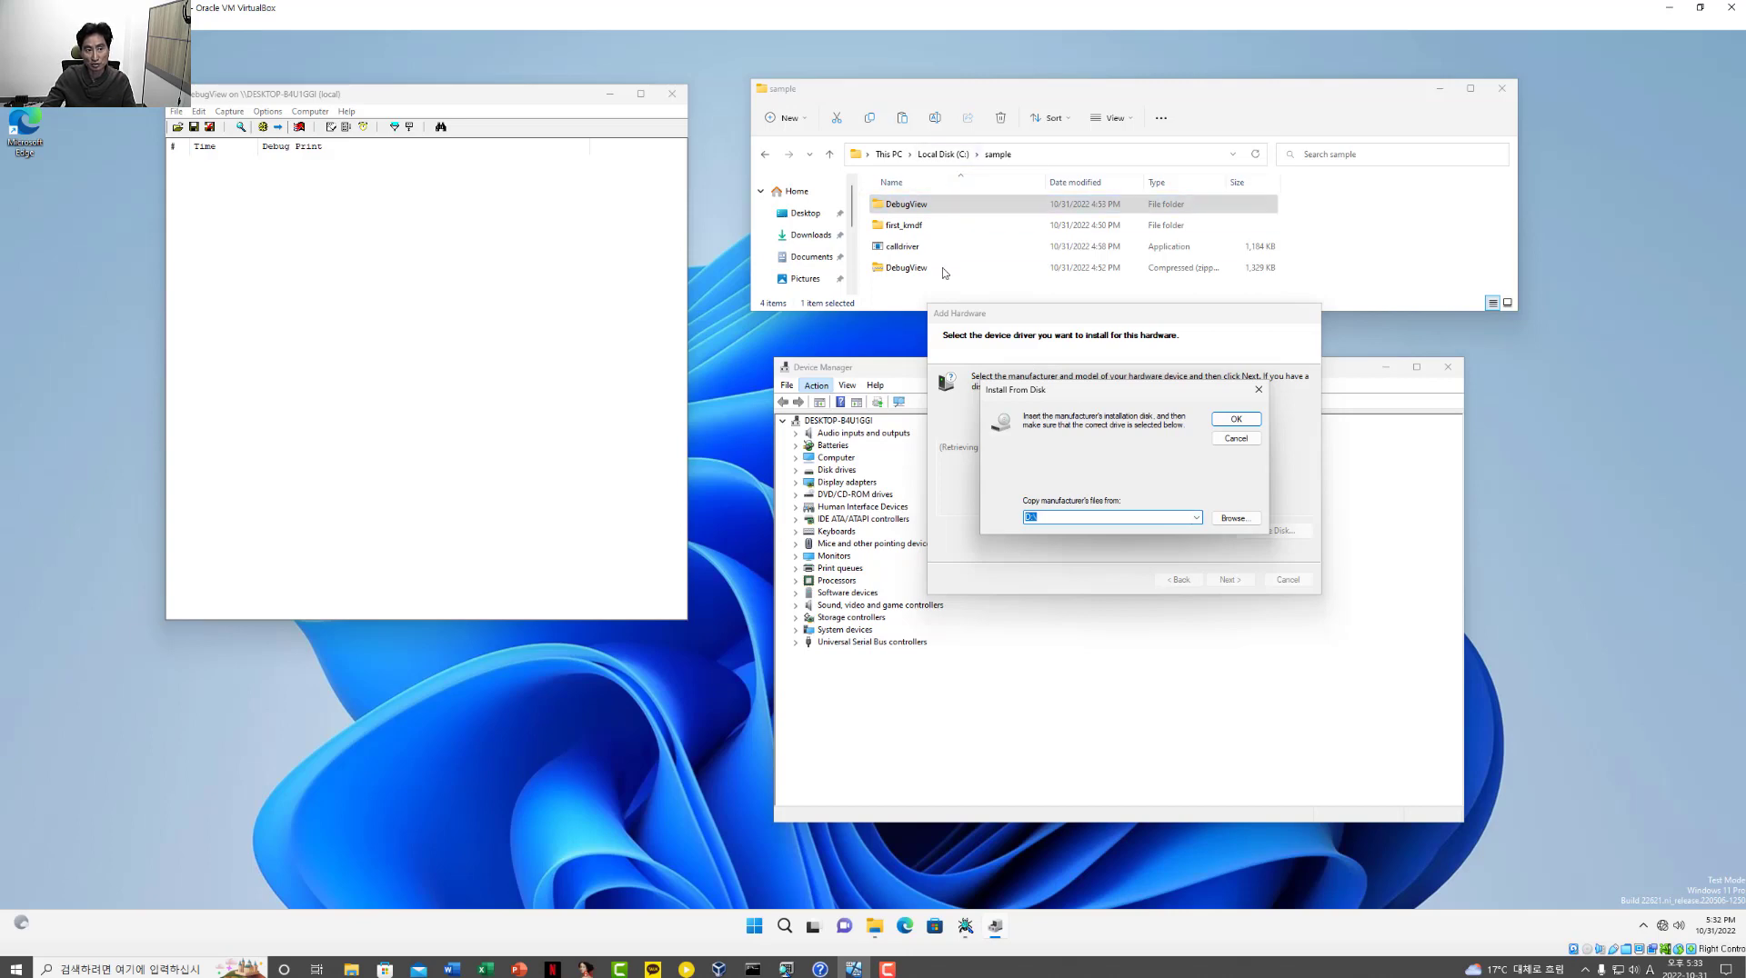
click(1195, 518)
click(1101, 531)
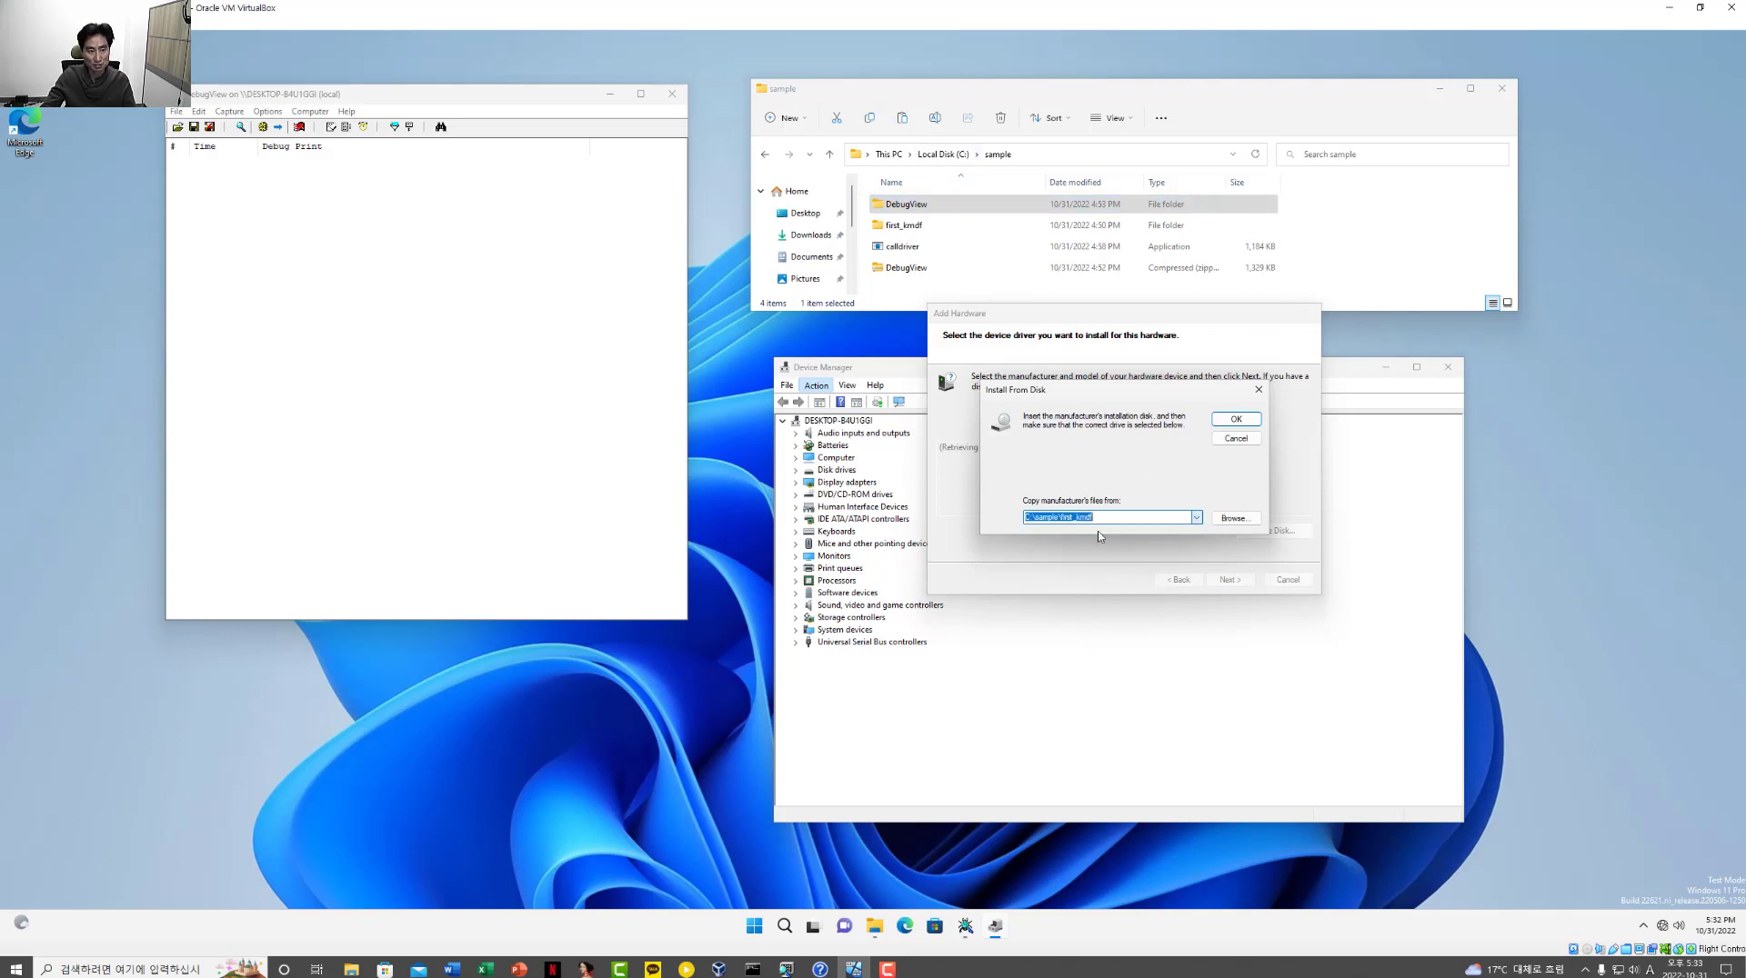
click(881, 232)
click(1170, 484)
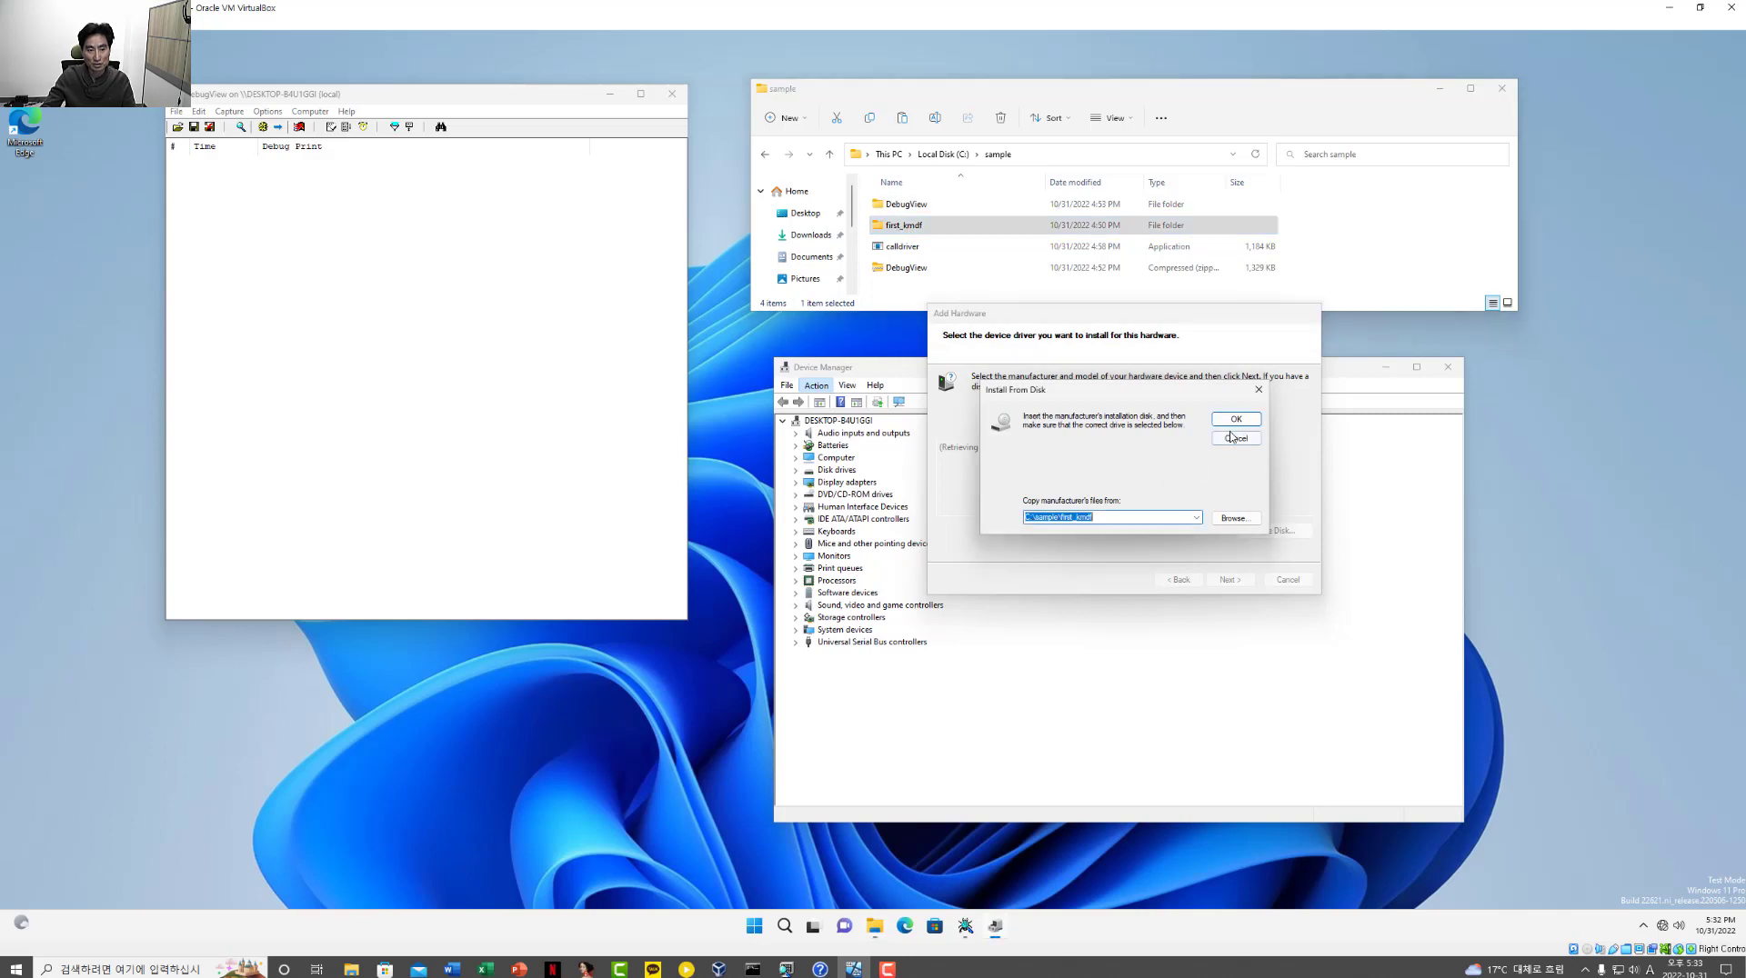
click(1236, 422)
click(993, 469)
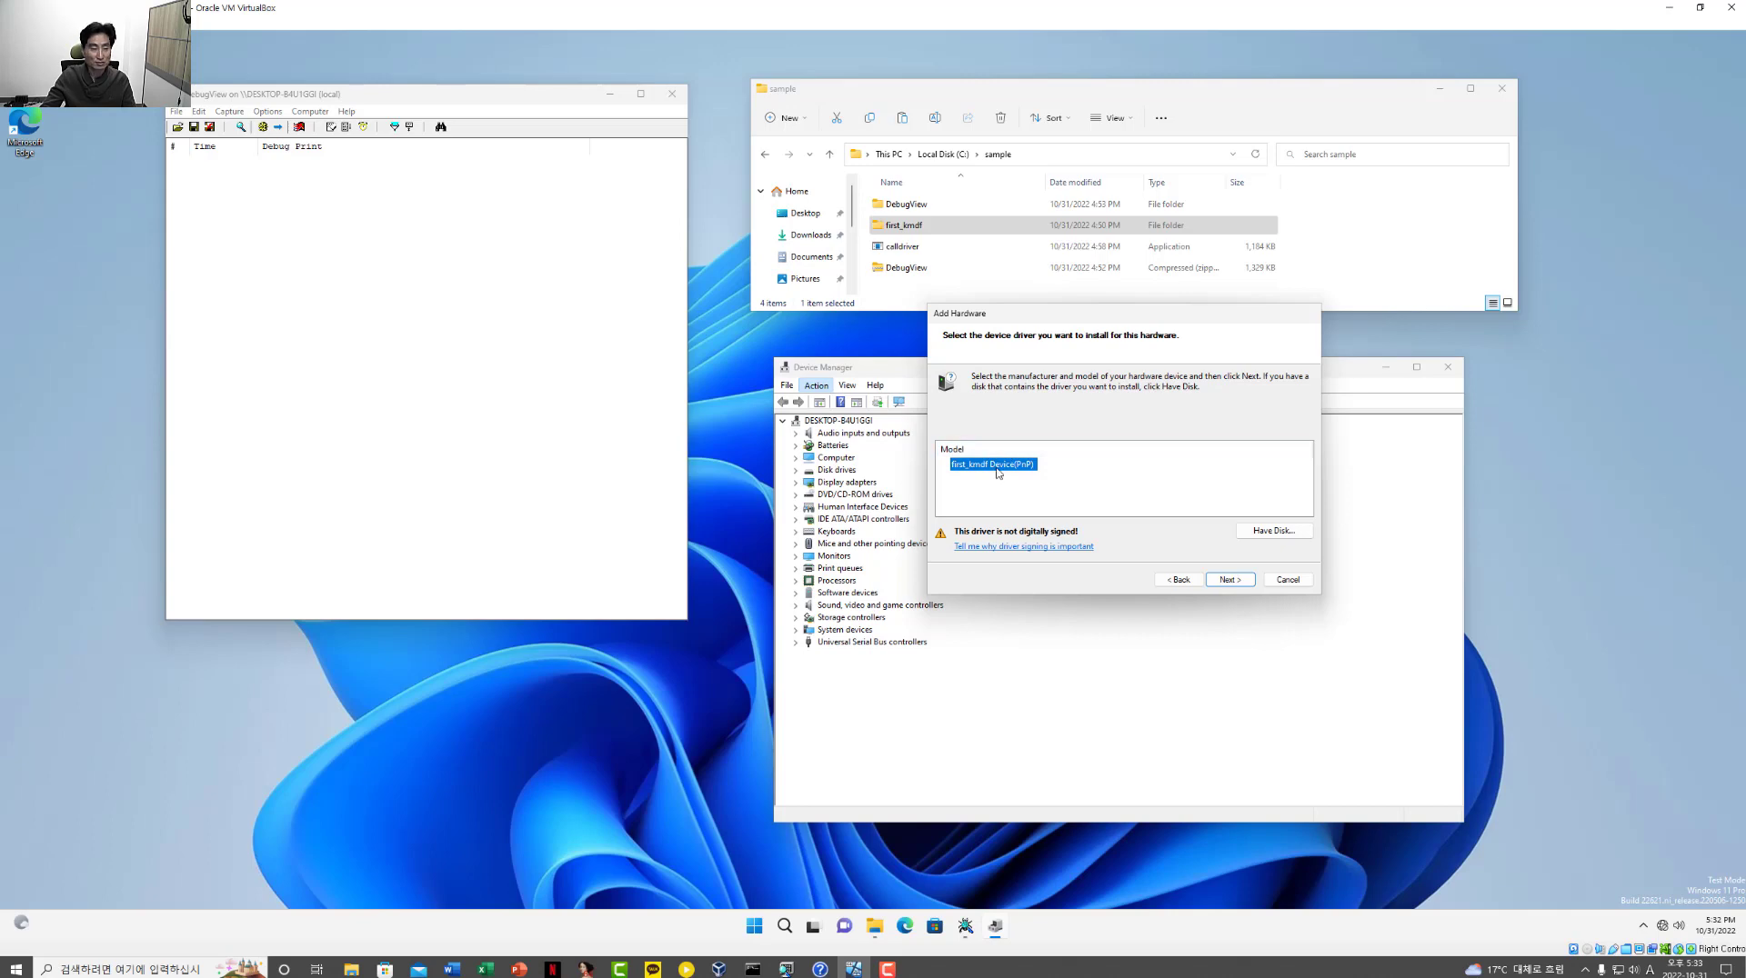
Step: Open the first_kmdf setup information file from the first_kmdf folder in Notepad
click(907, 205)
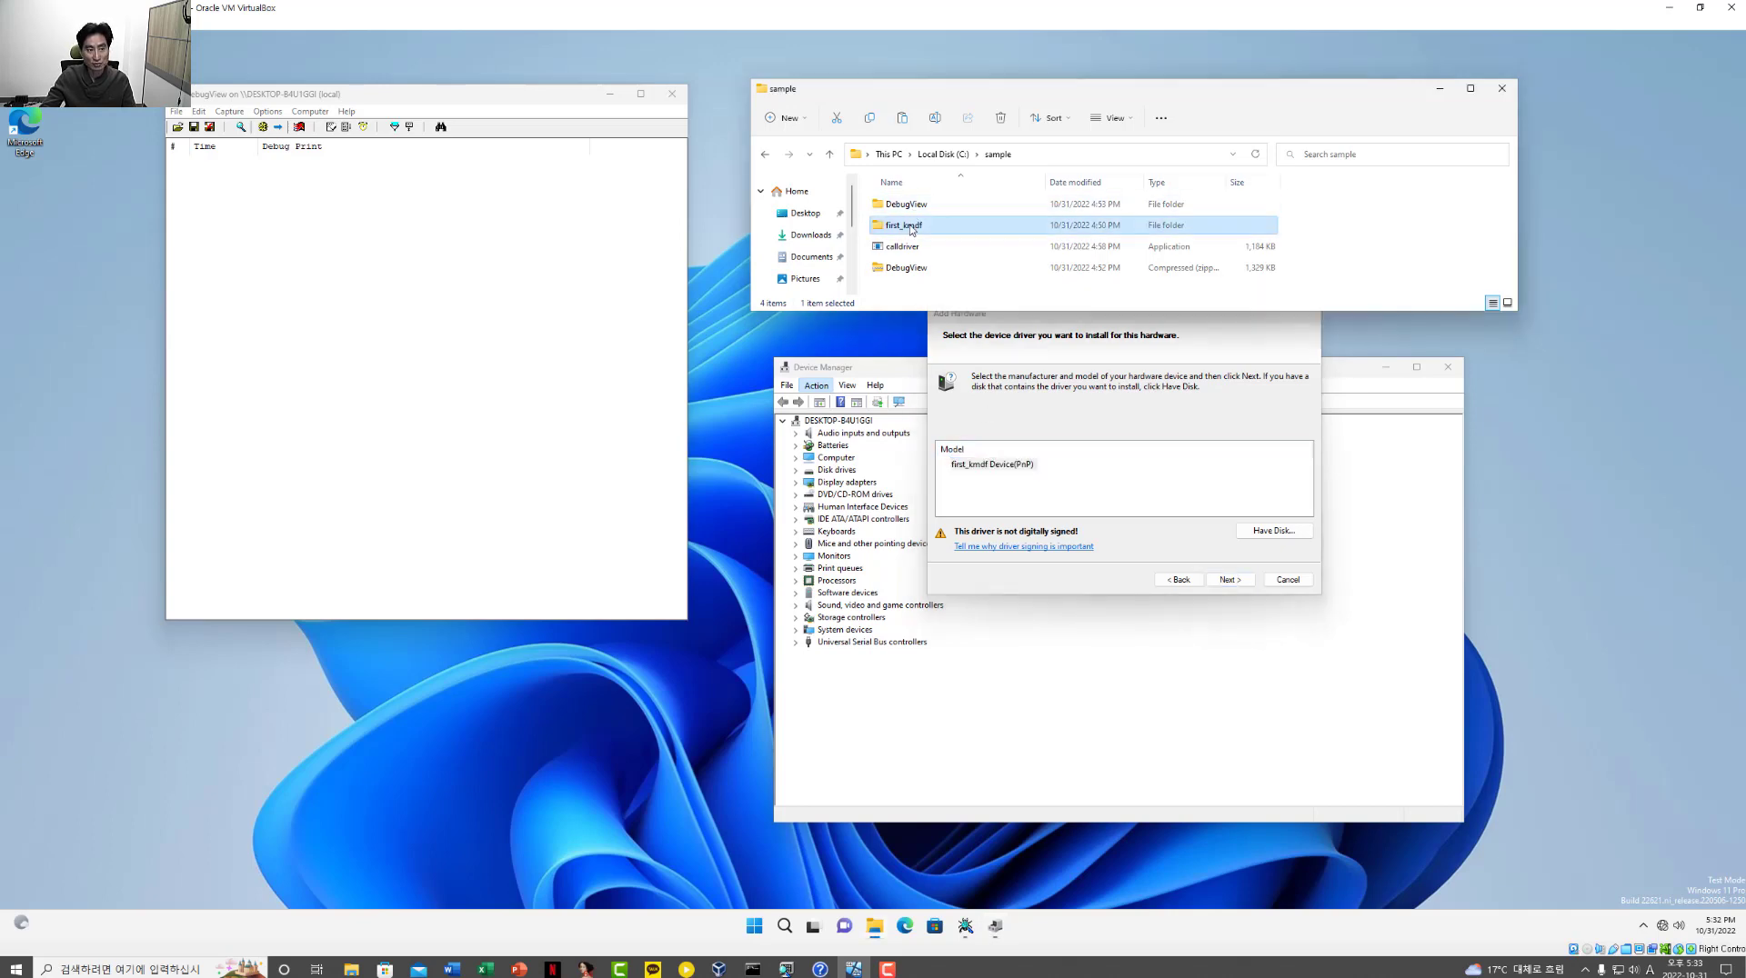
double_click(909, 226)
click(898, 229)
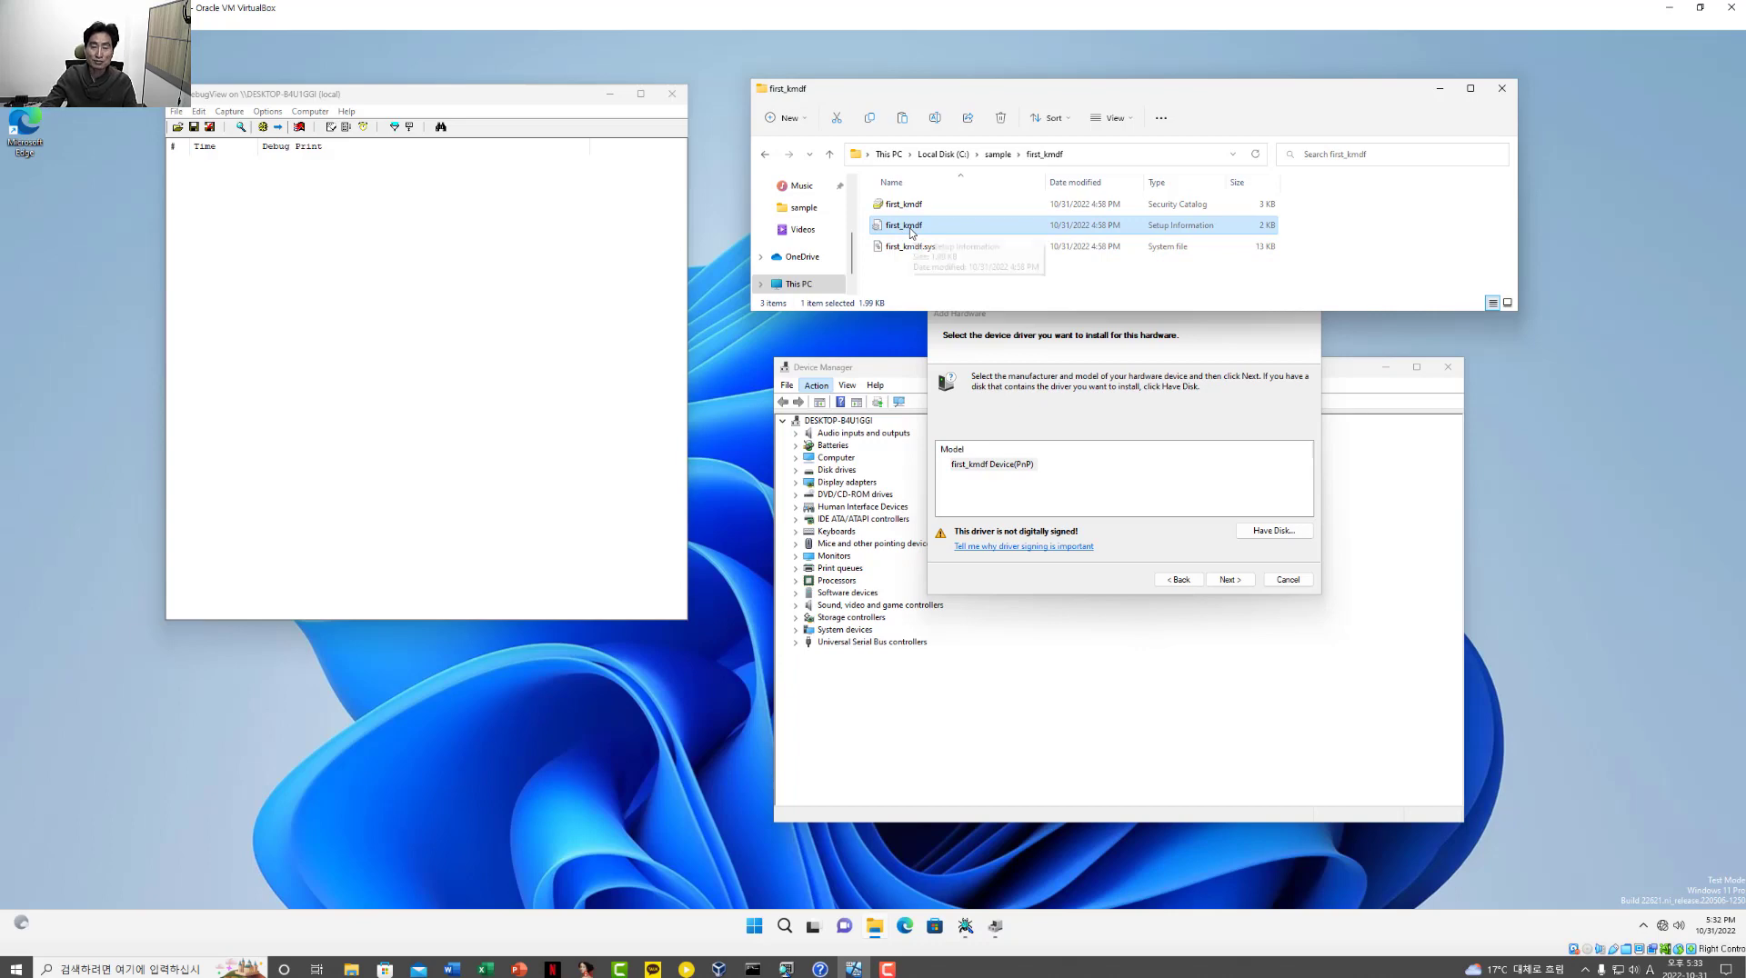
double_click(910, 233)
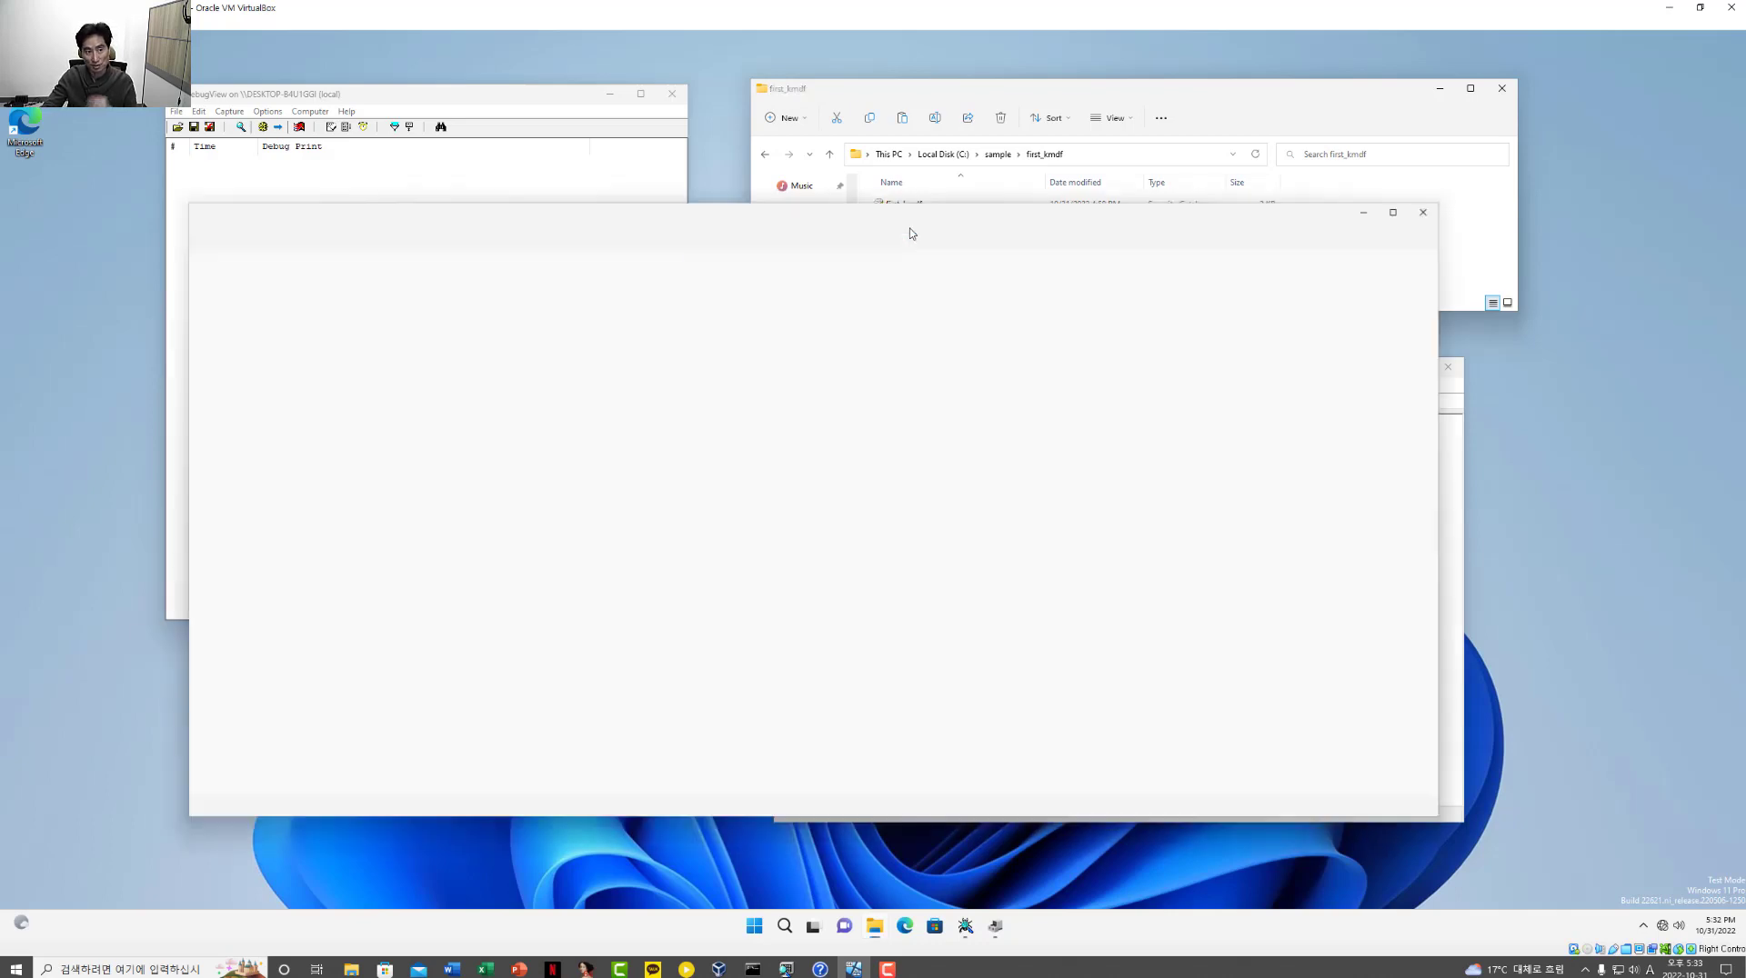
Step: Enlarge the text, examine the DefaultDestDir and ServiceBinary entries of first_kmdf.inf, and close the file
click(1090, 337)
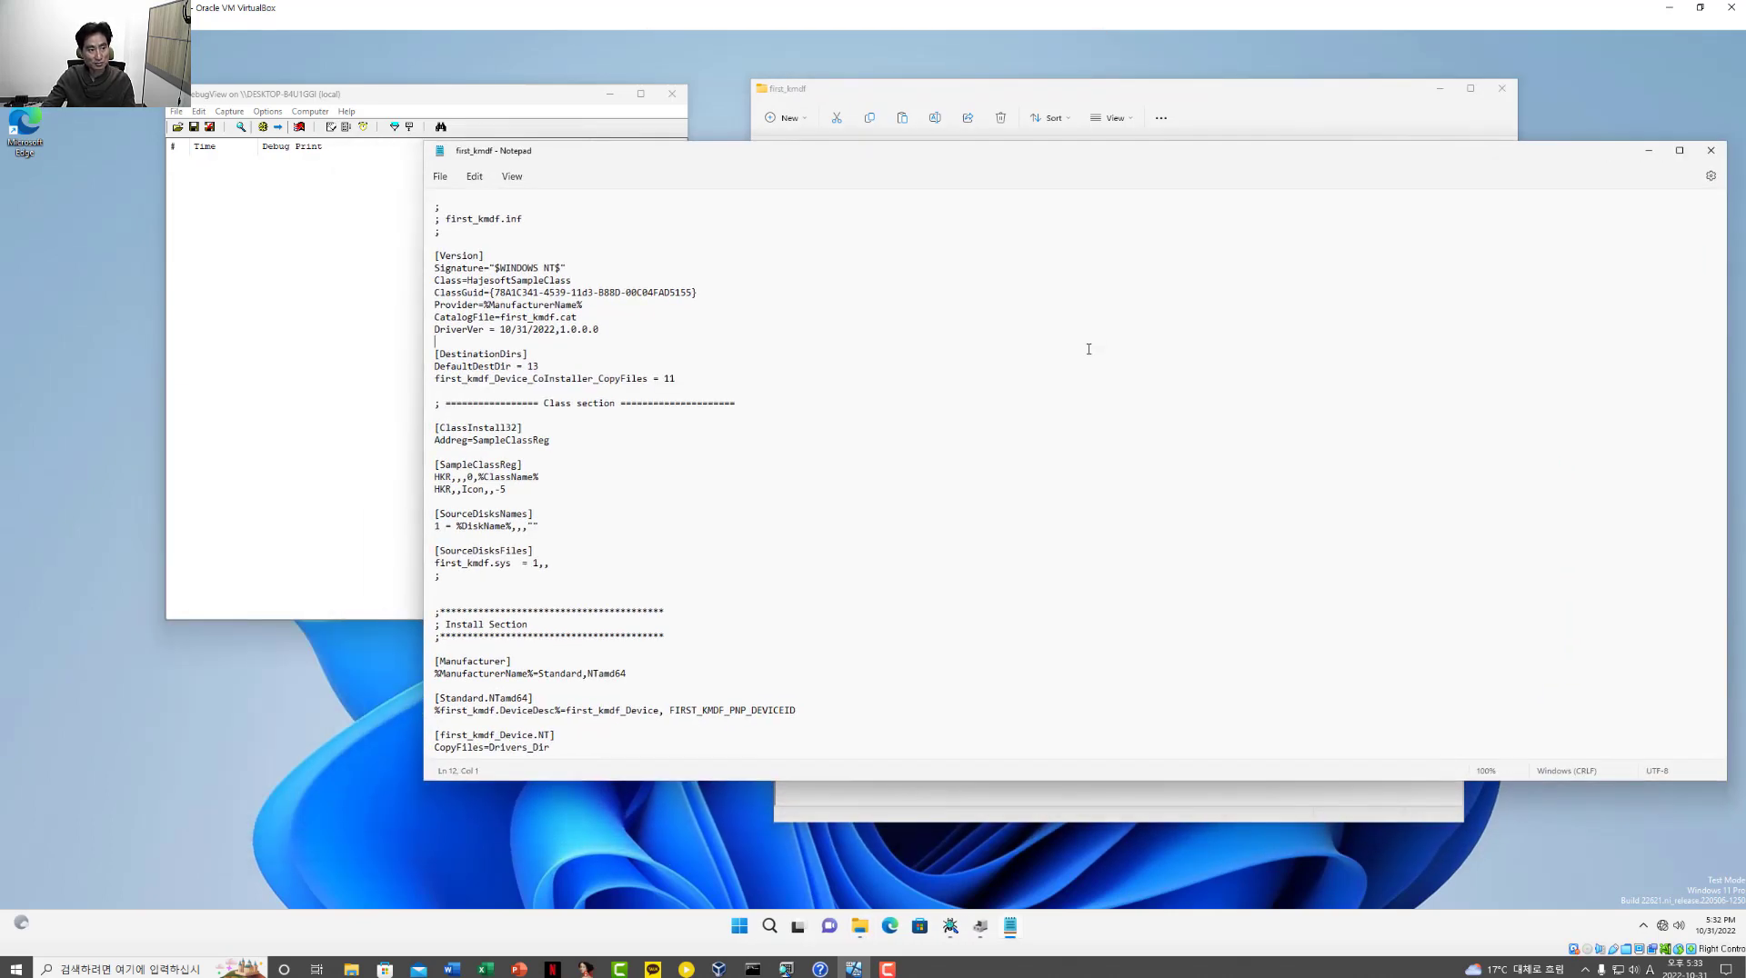
scroll(1087, 332, up, 13)
double_click(658, 571)
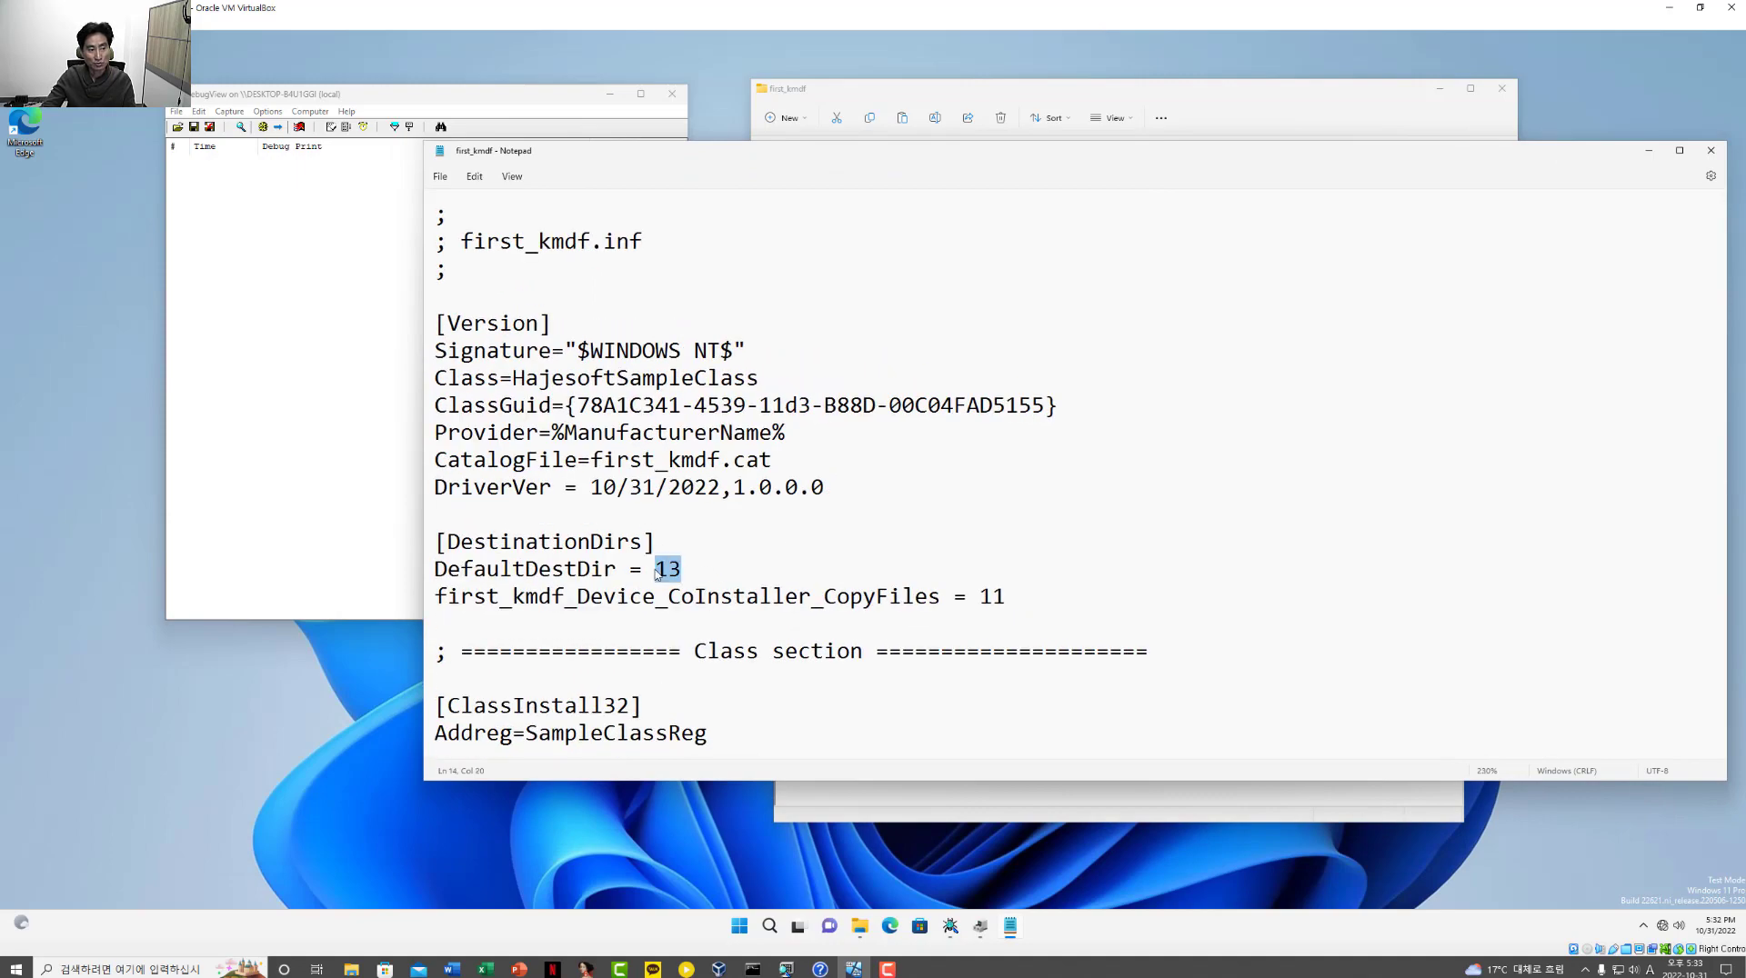
scroll(712, 611, down, 20)
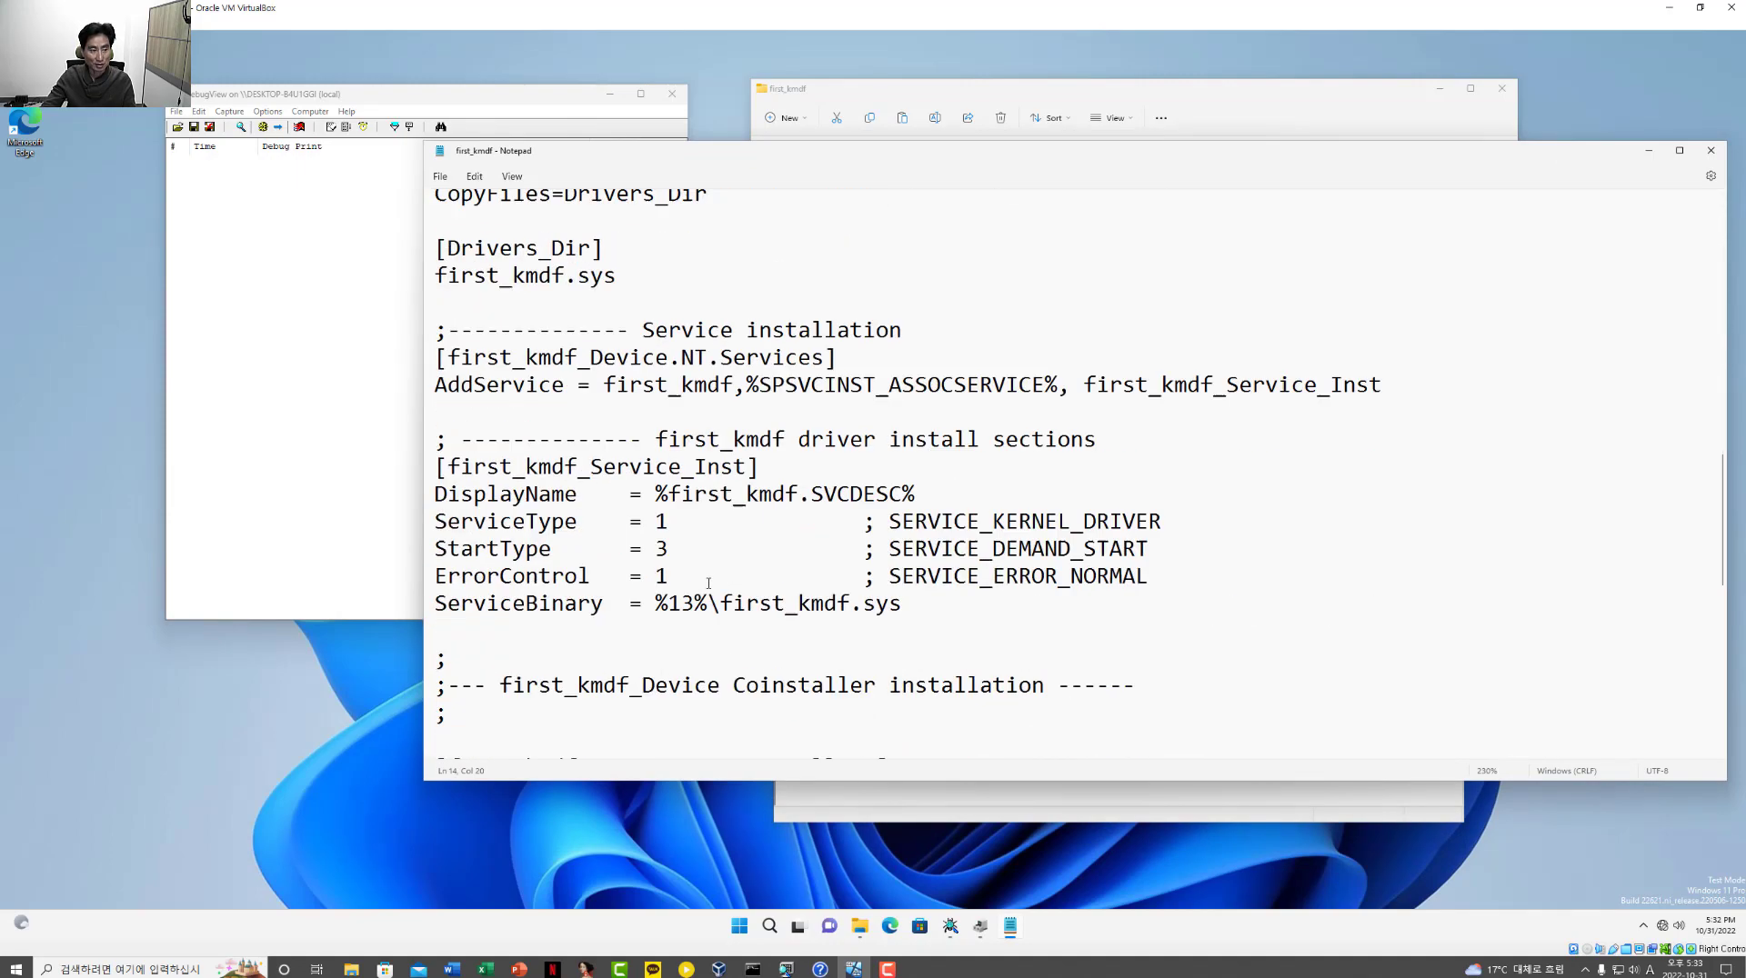
scroll(668, 307, up, 3)
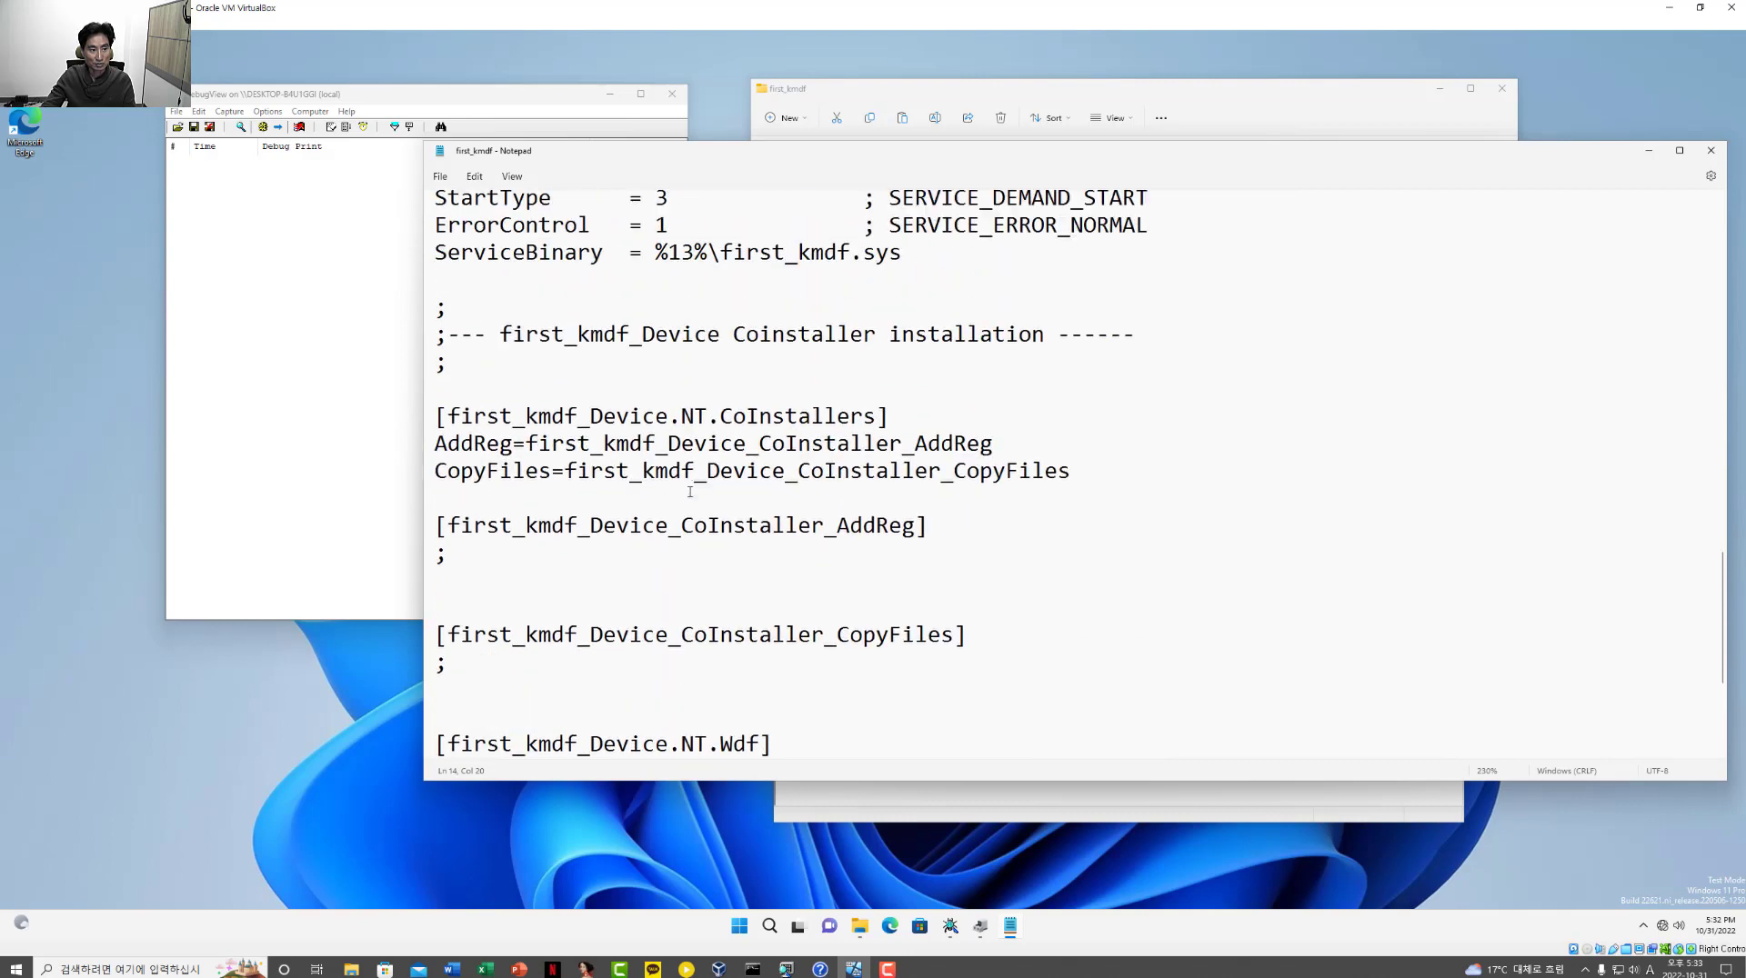
double_click(680, 252)
scroll(944, 575, up, 5)
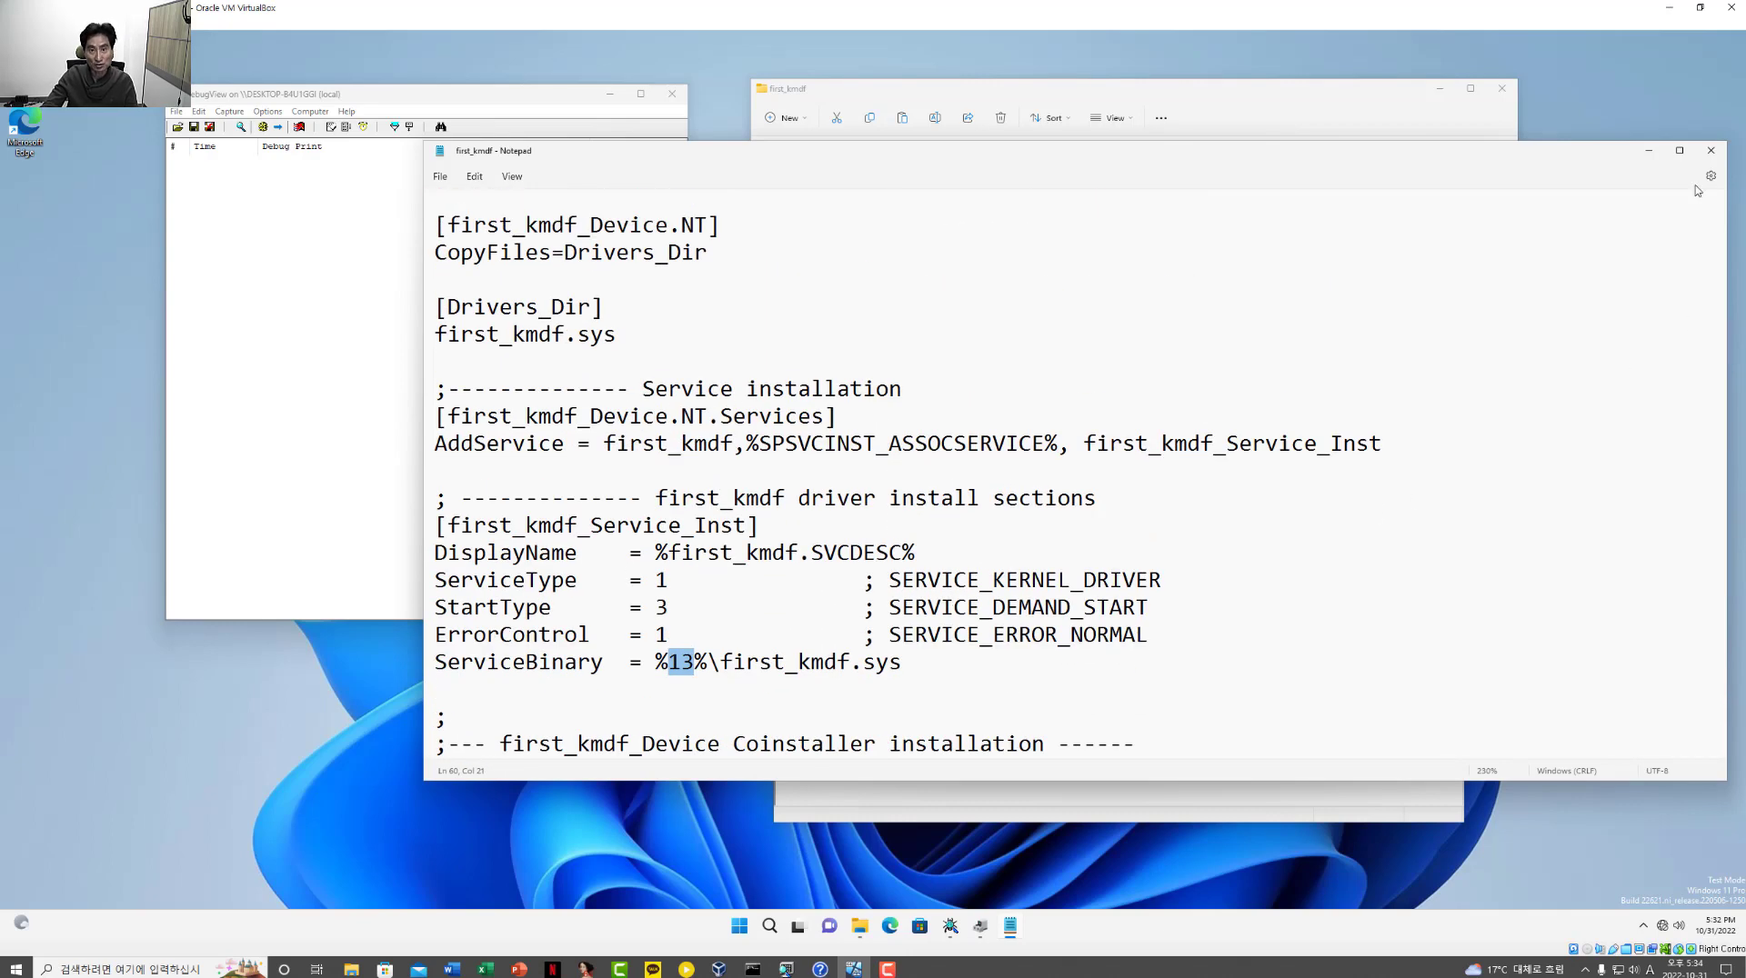
click(1710, 150)
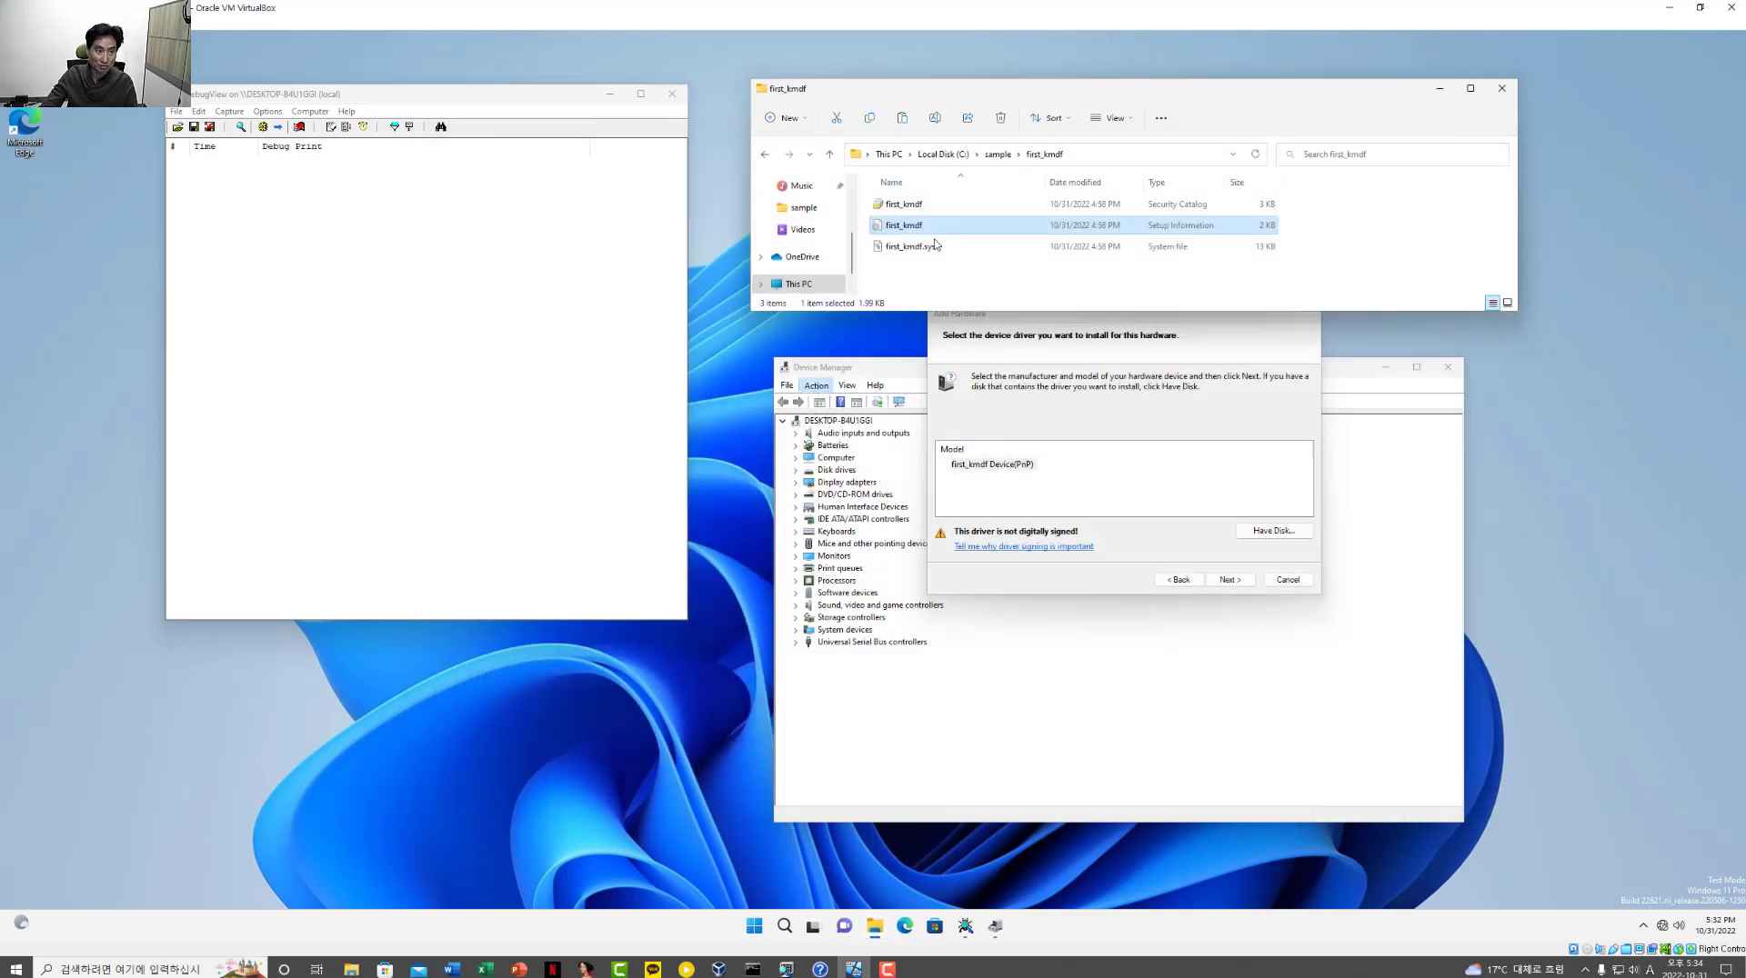
Step: Install first_kmdf Device(PnP), allowing the unverified driver software anyway, and finish the Add Hardware wizard
click(1086, 413)
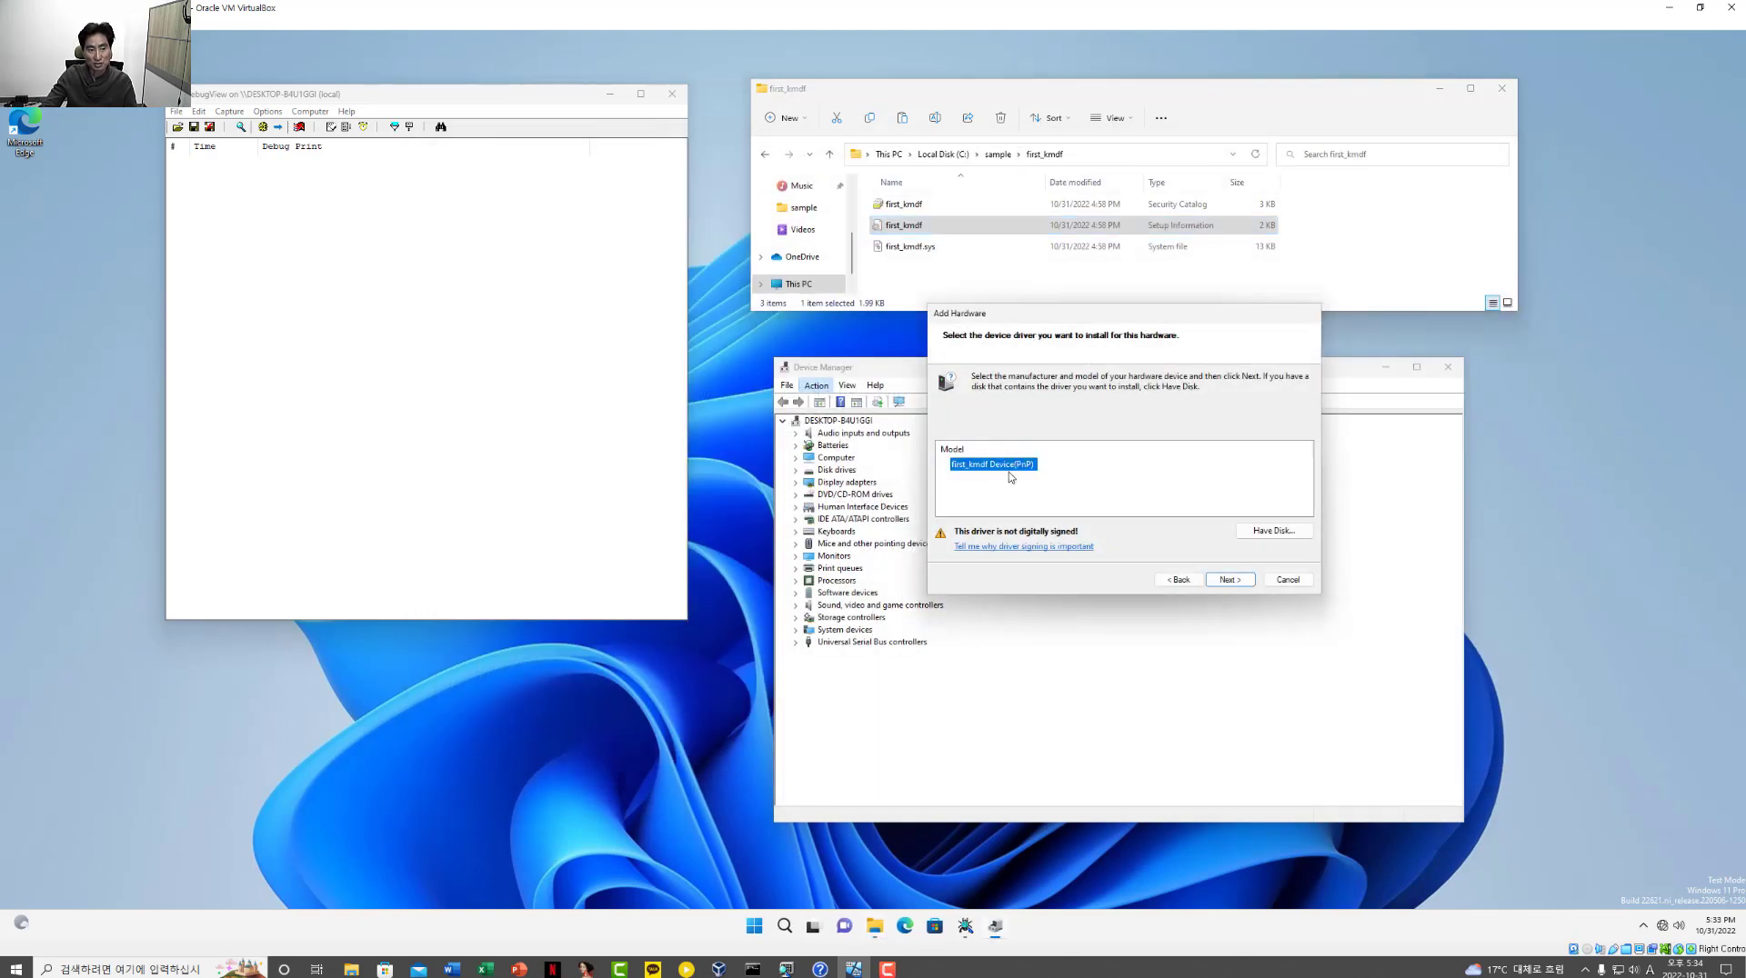
drag(481, 100, 690, 104)
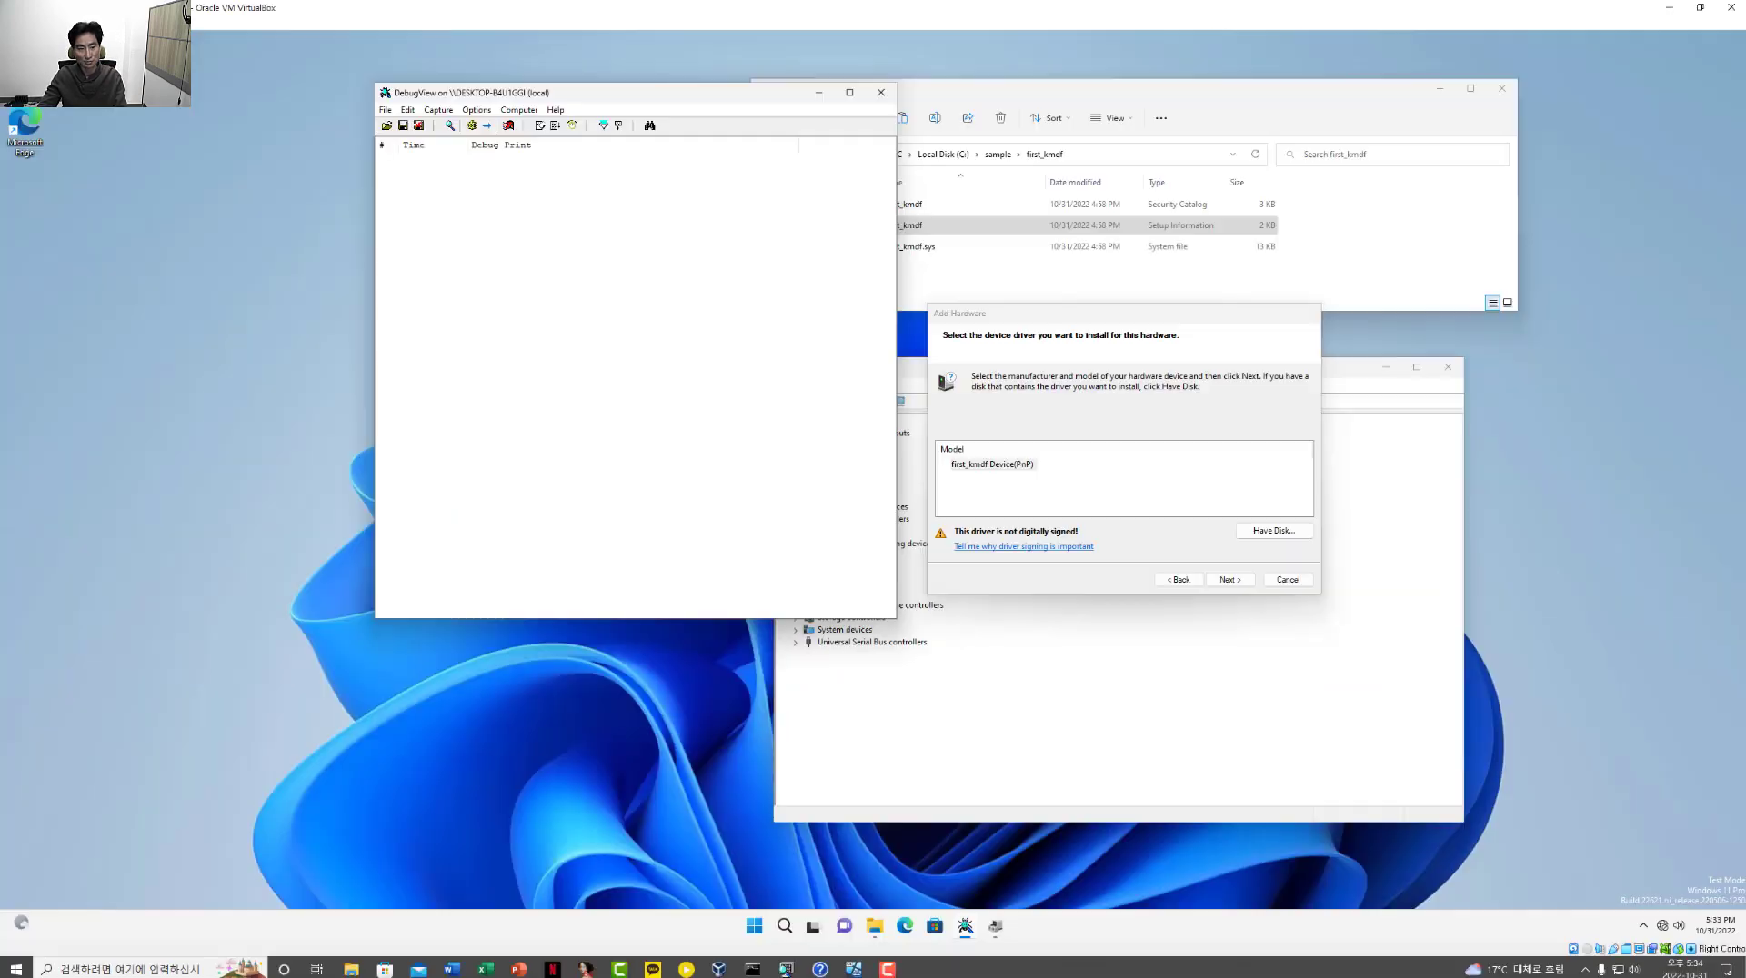
click(1223, 580)
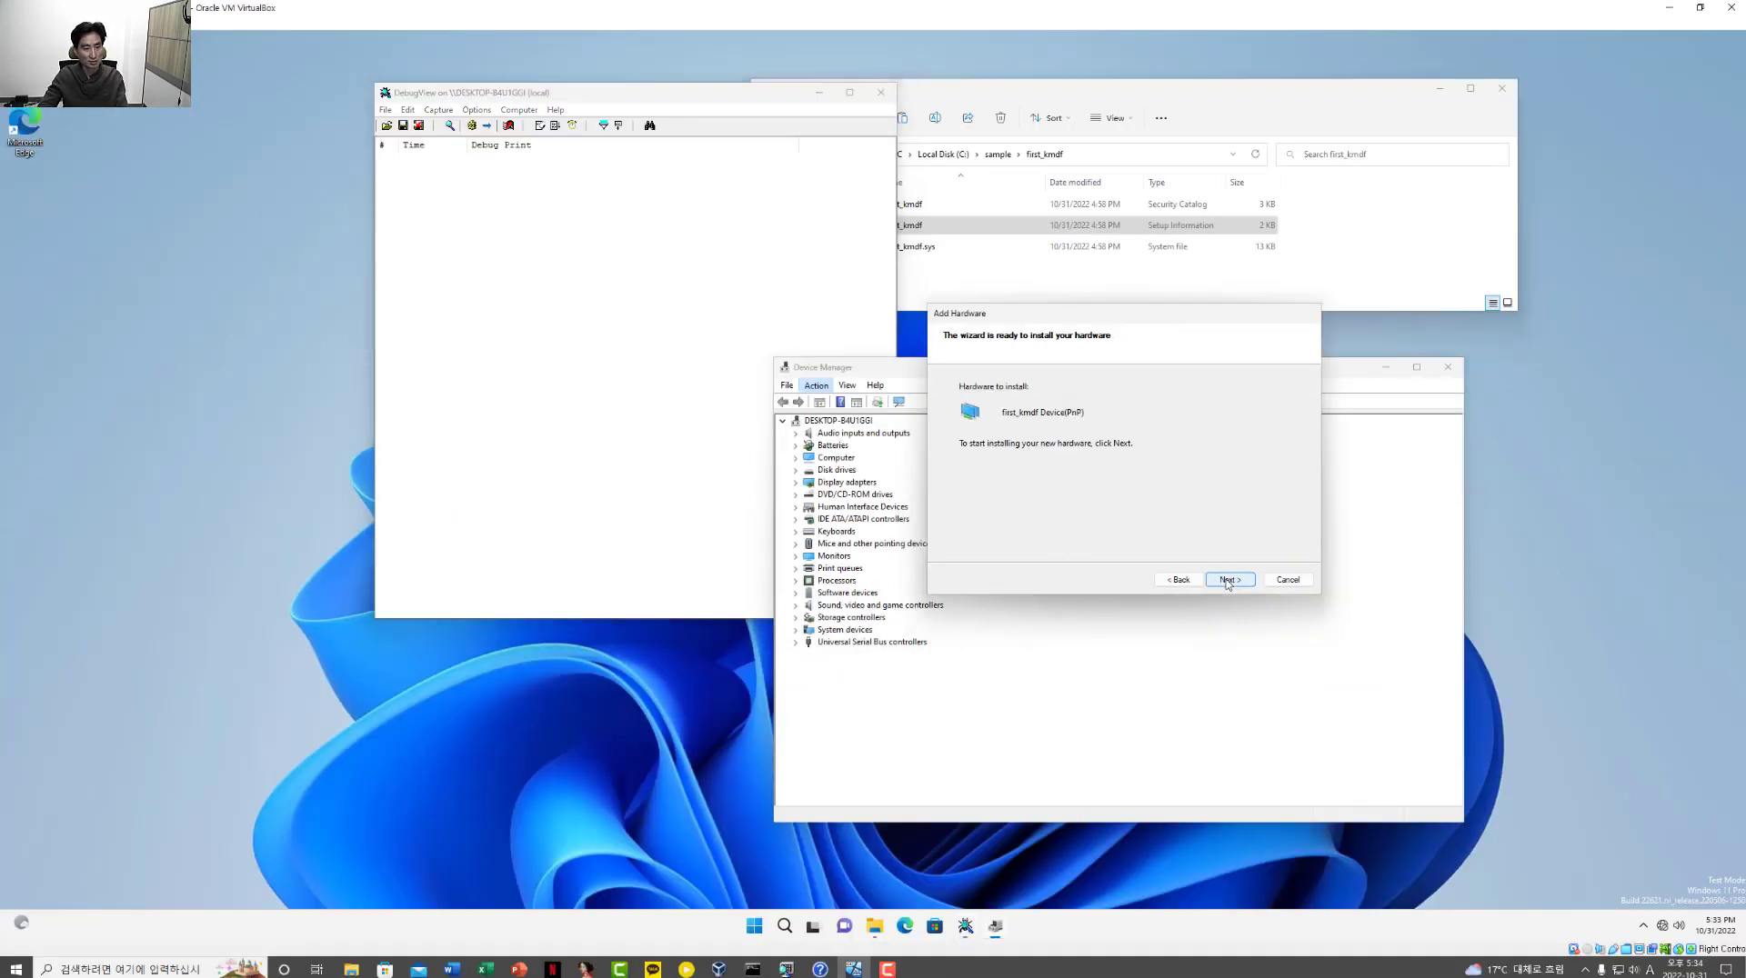
click(1227, 582)
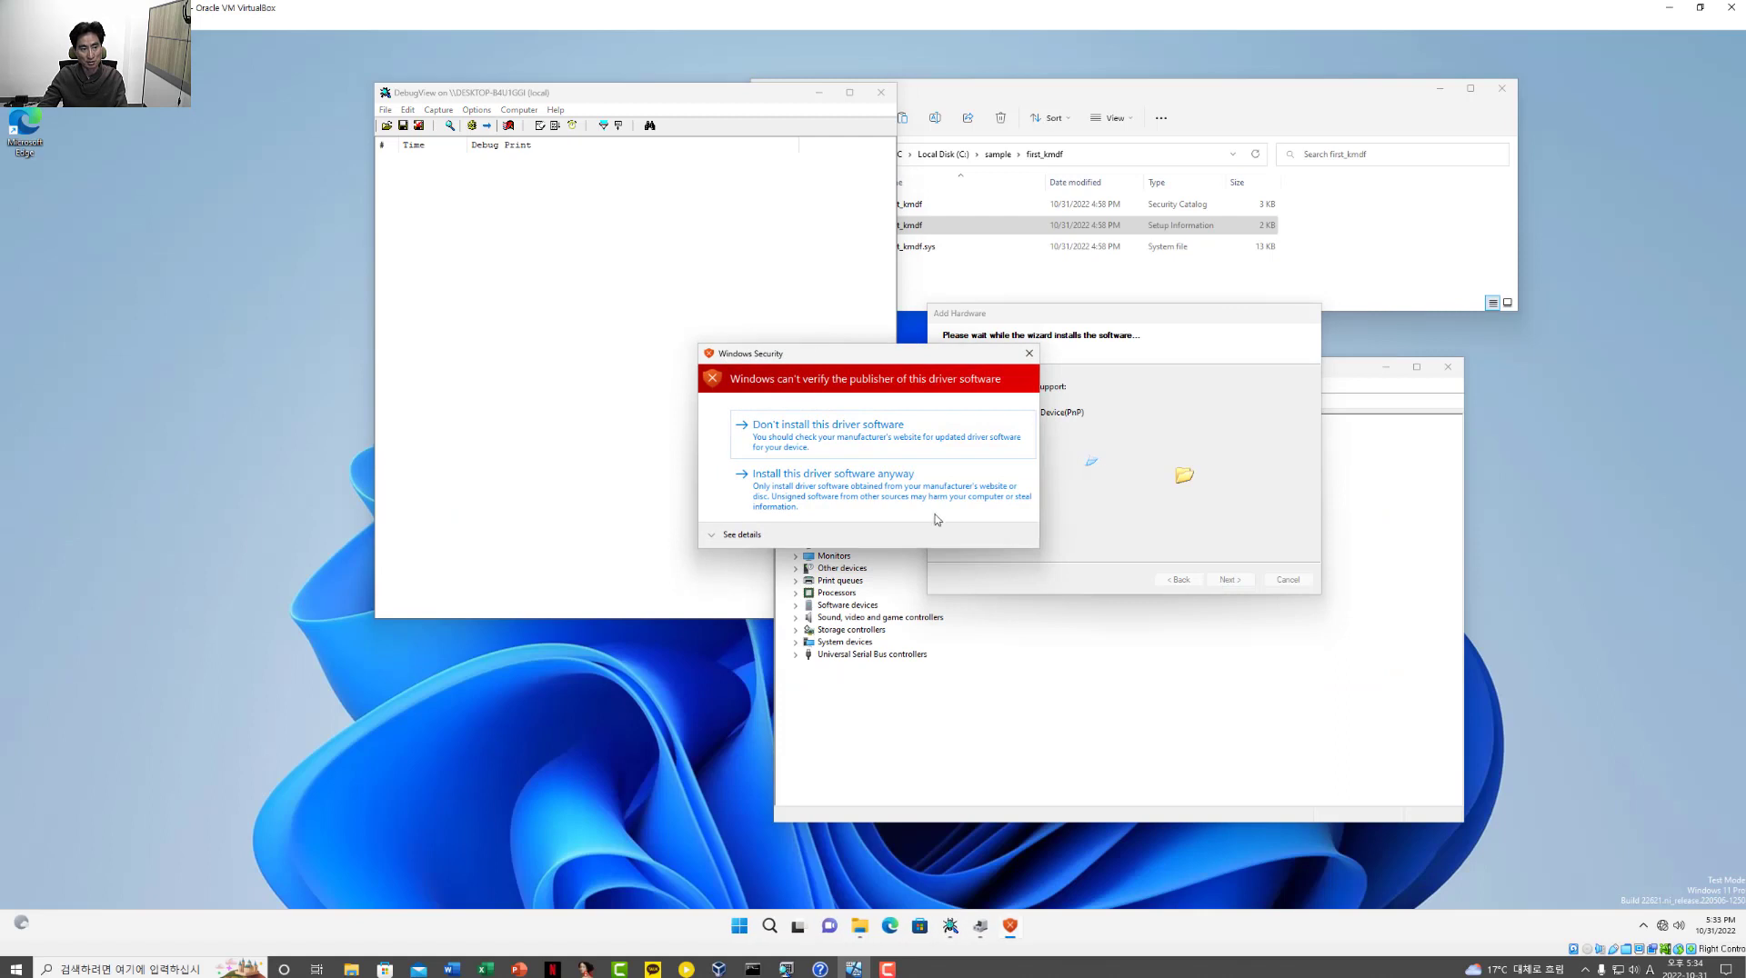
click(864, 502)
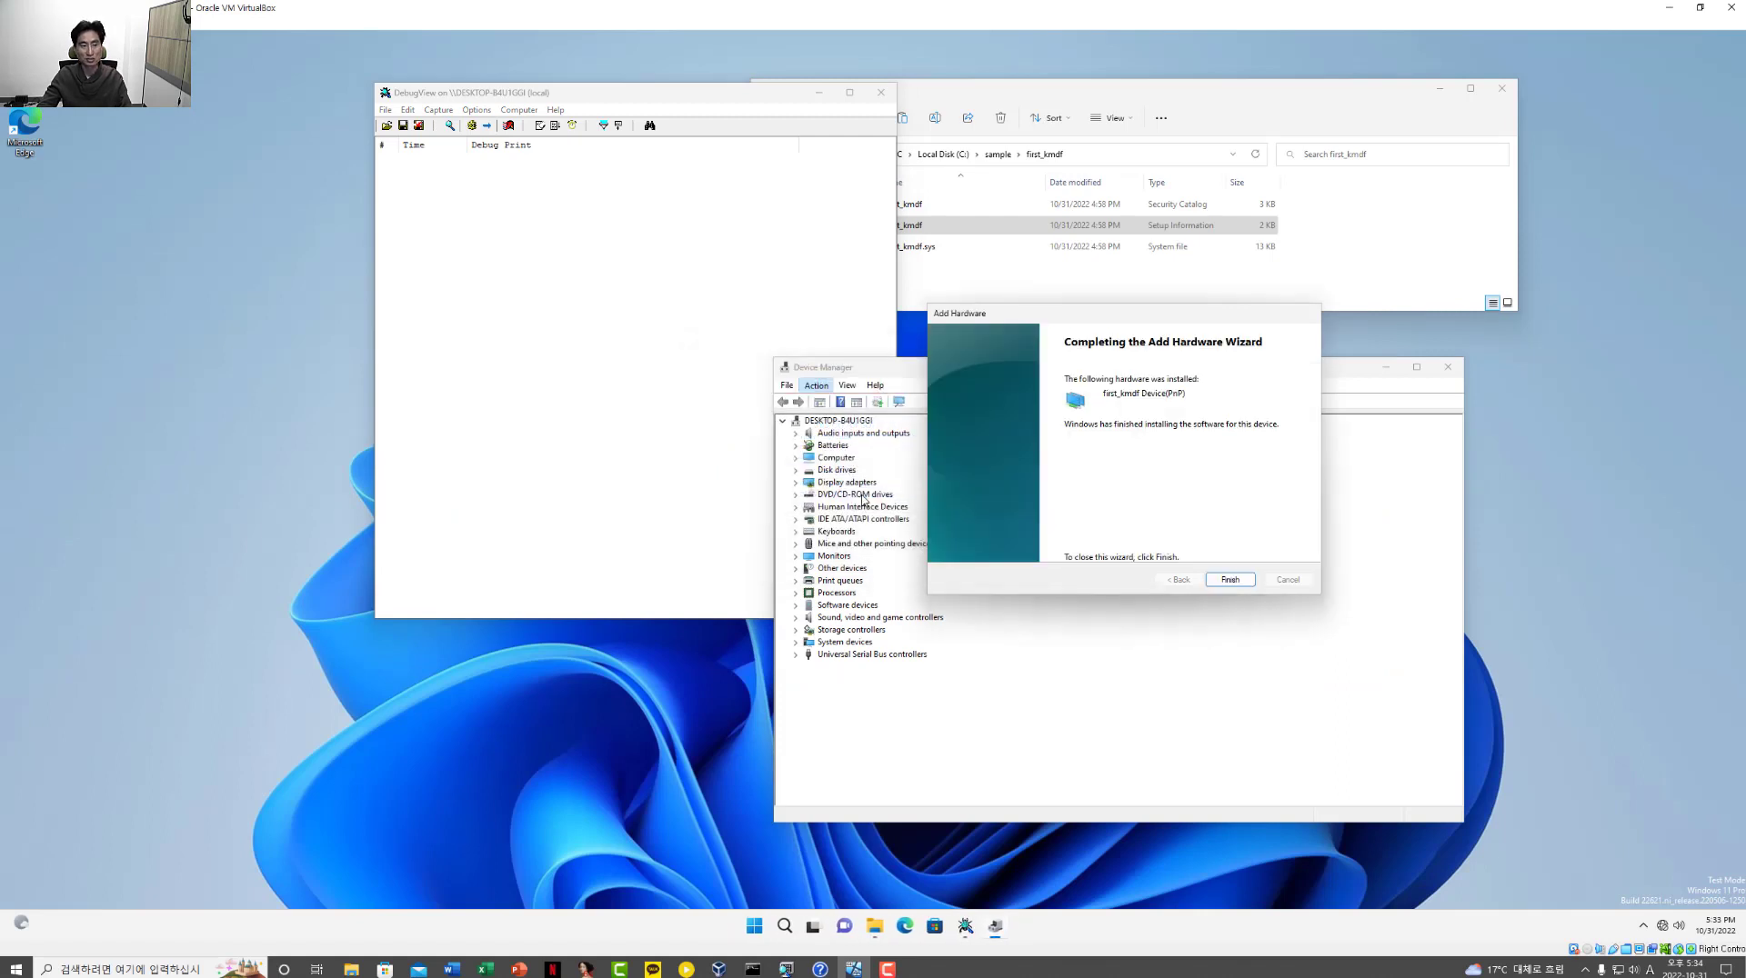
click(1229, 579)
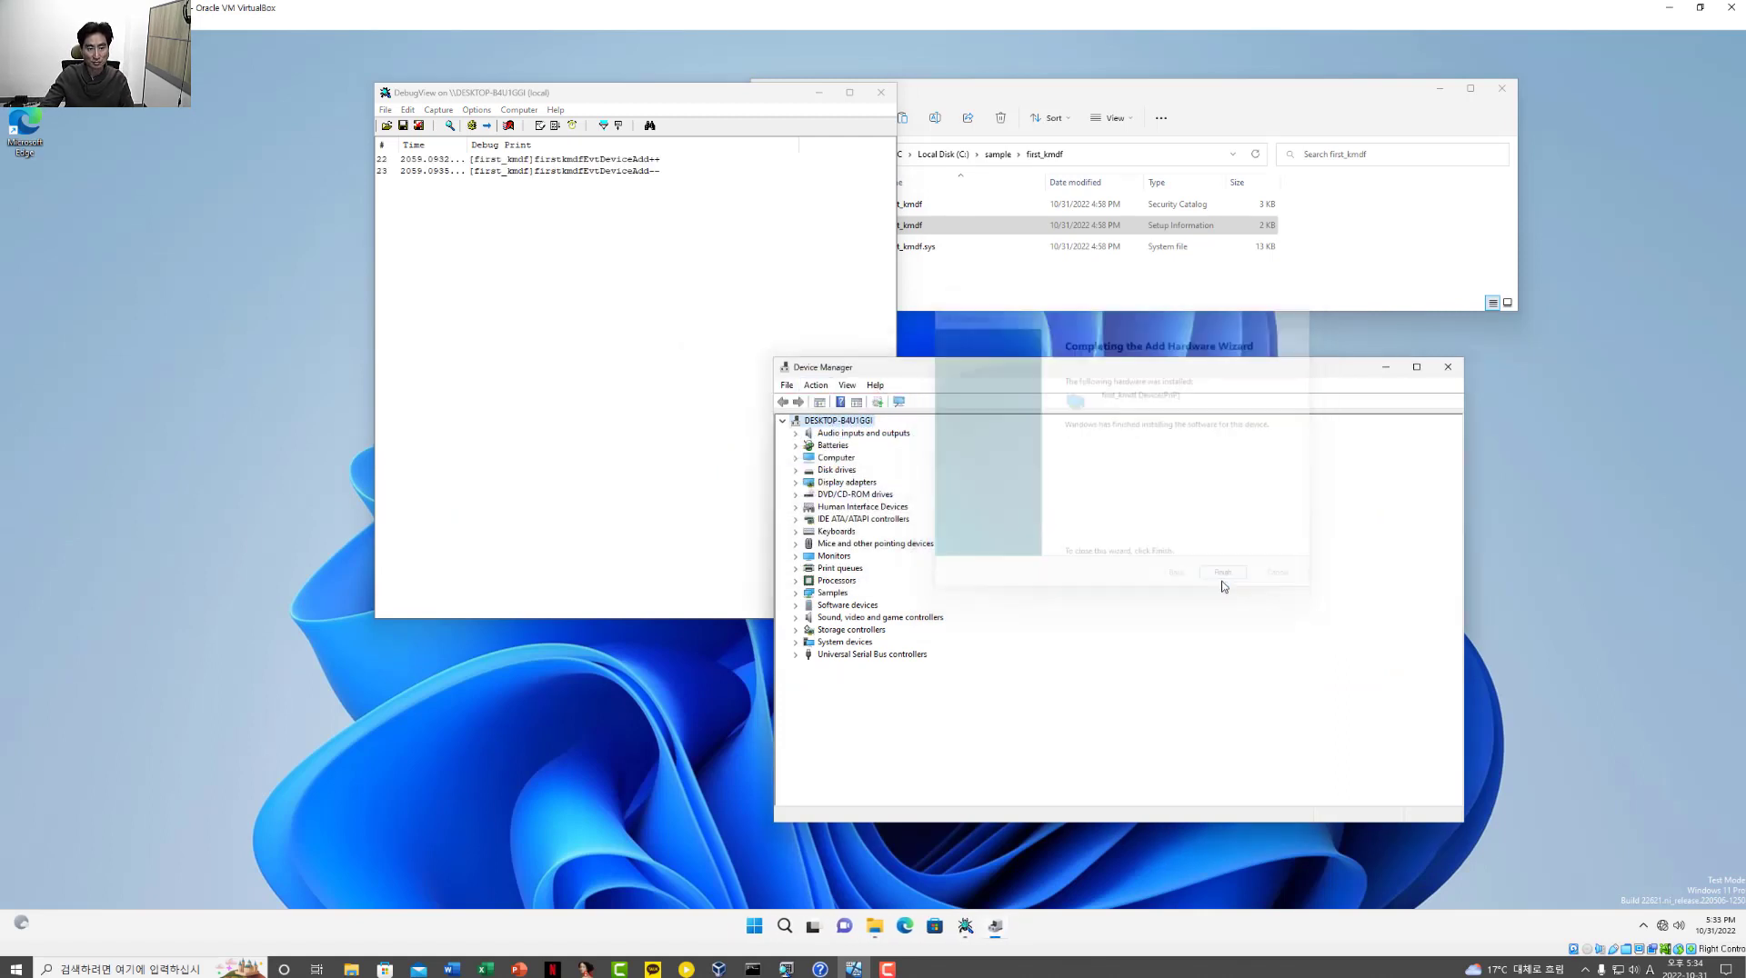
Step: Examine the first_kmdf device-add messages captured in DebugView
click(665, 100)
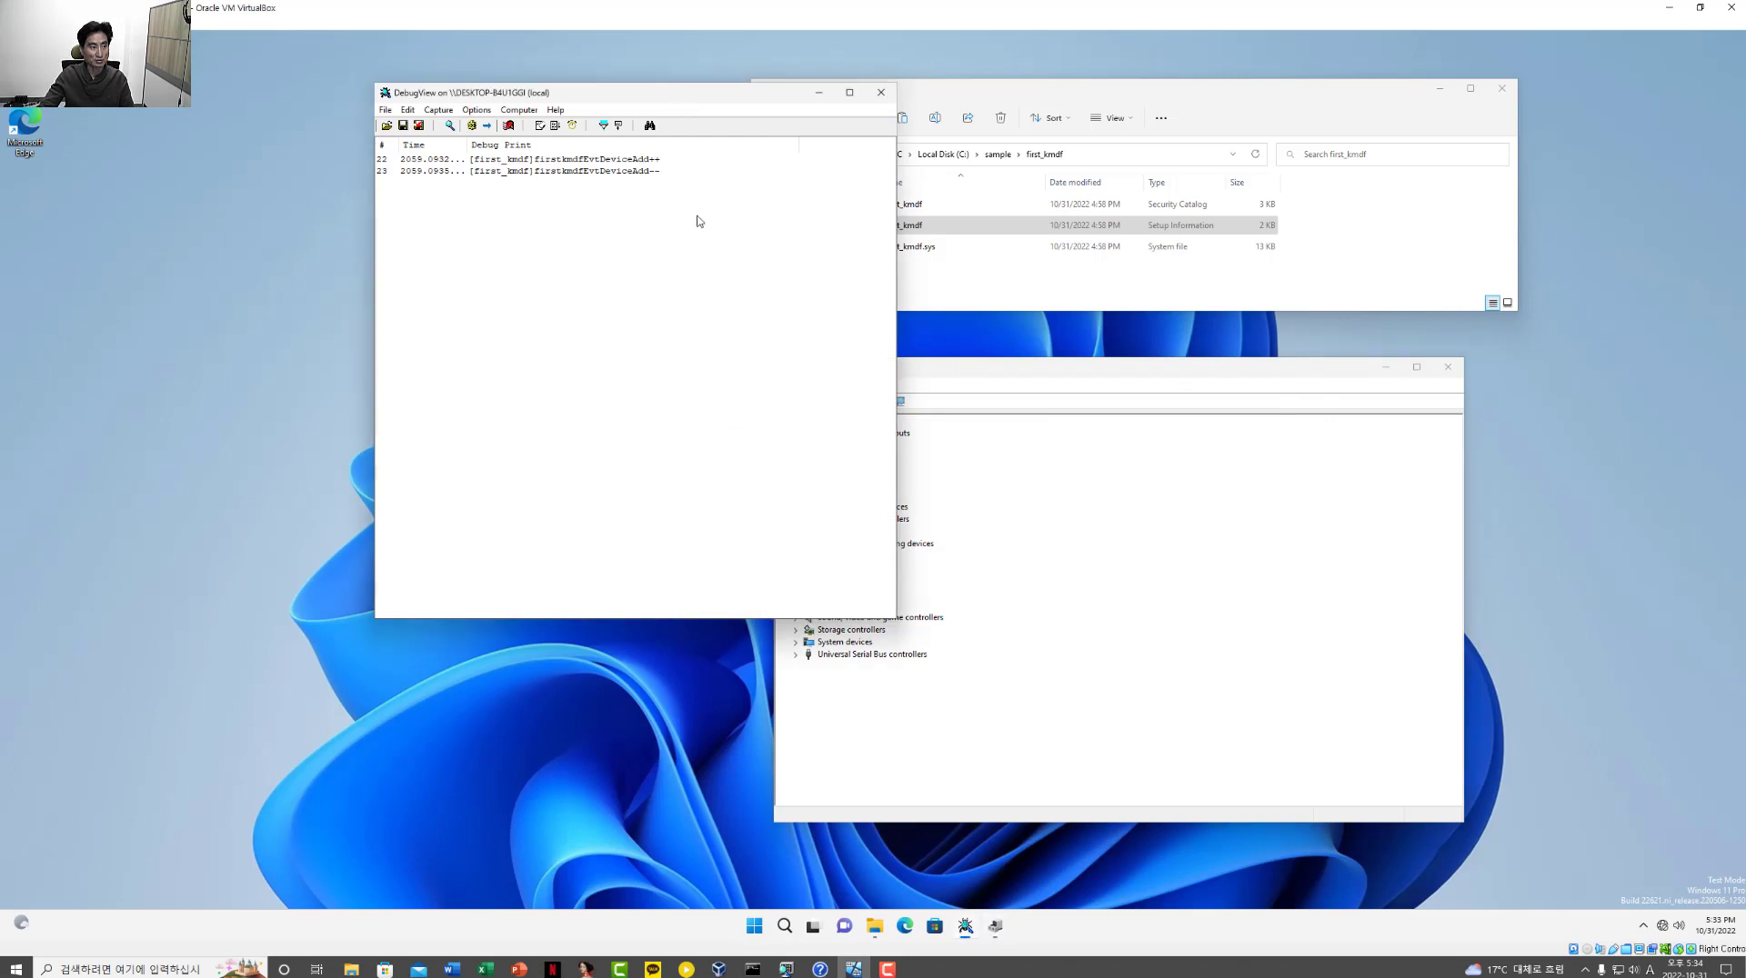
click(586, 160)
click(619, 177)
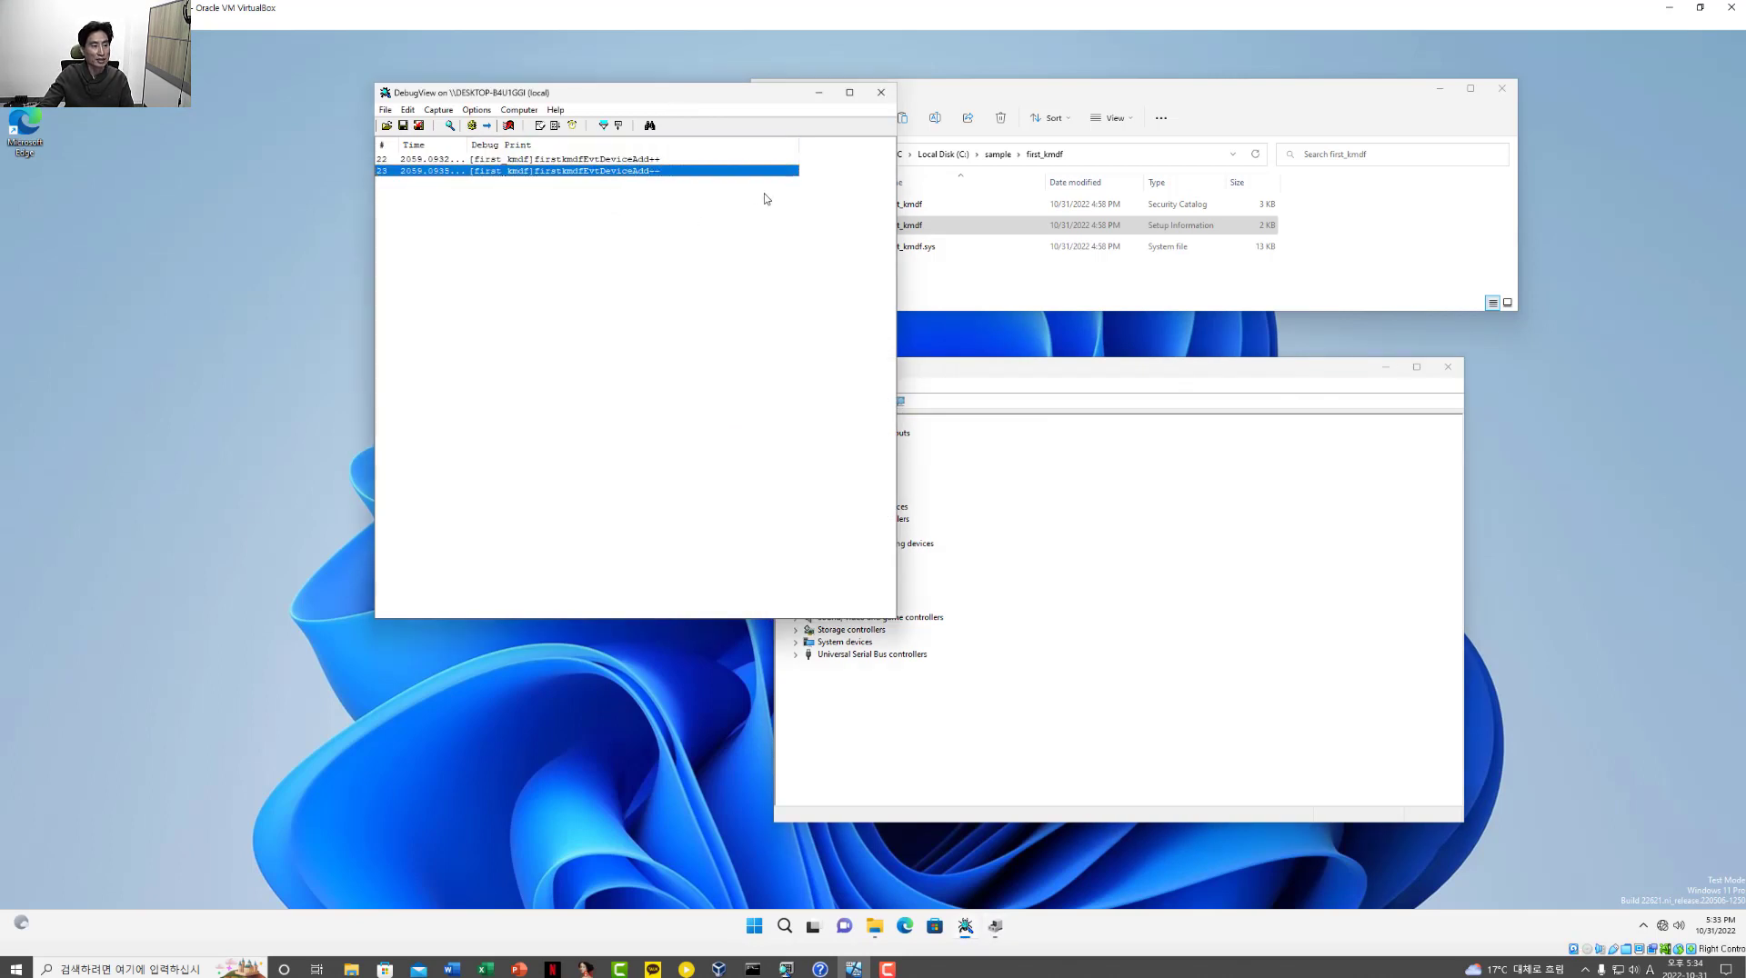
Step: Widen the DebugView window on both sides to give the captured messages more room
click(643, 162)
click(636, 172)
drag(897, 211, 1085, 211)
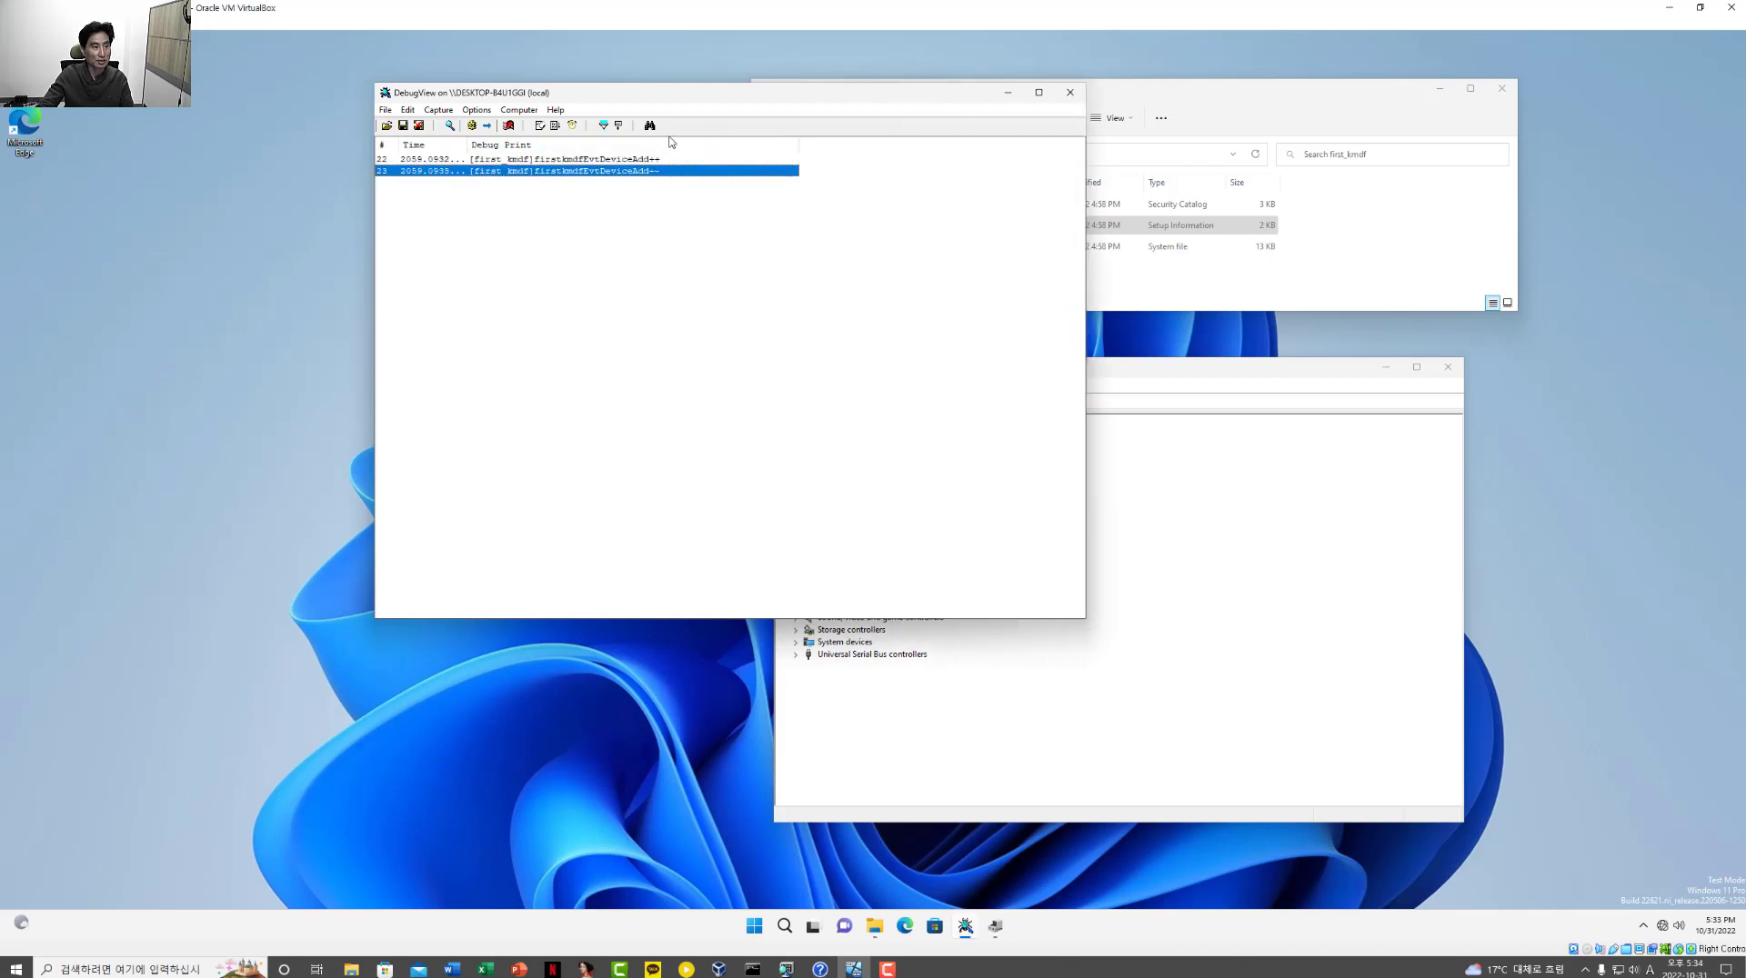
click(558, 161)
drag(371, 156, 232, 156)
Step: Compare the prefix and function name in the two captured firstkmdfEvtDeviceAdd messages
click(371, 182)
click(386, 170)
click(385, 159)
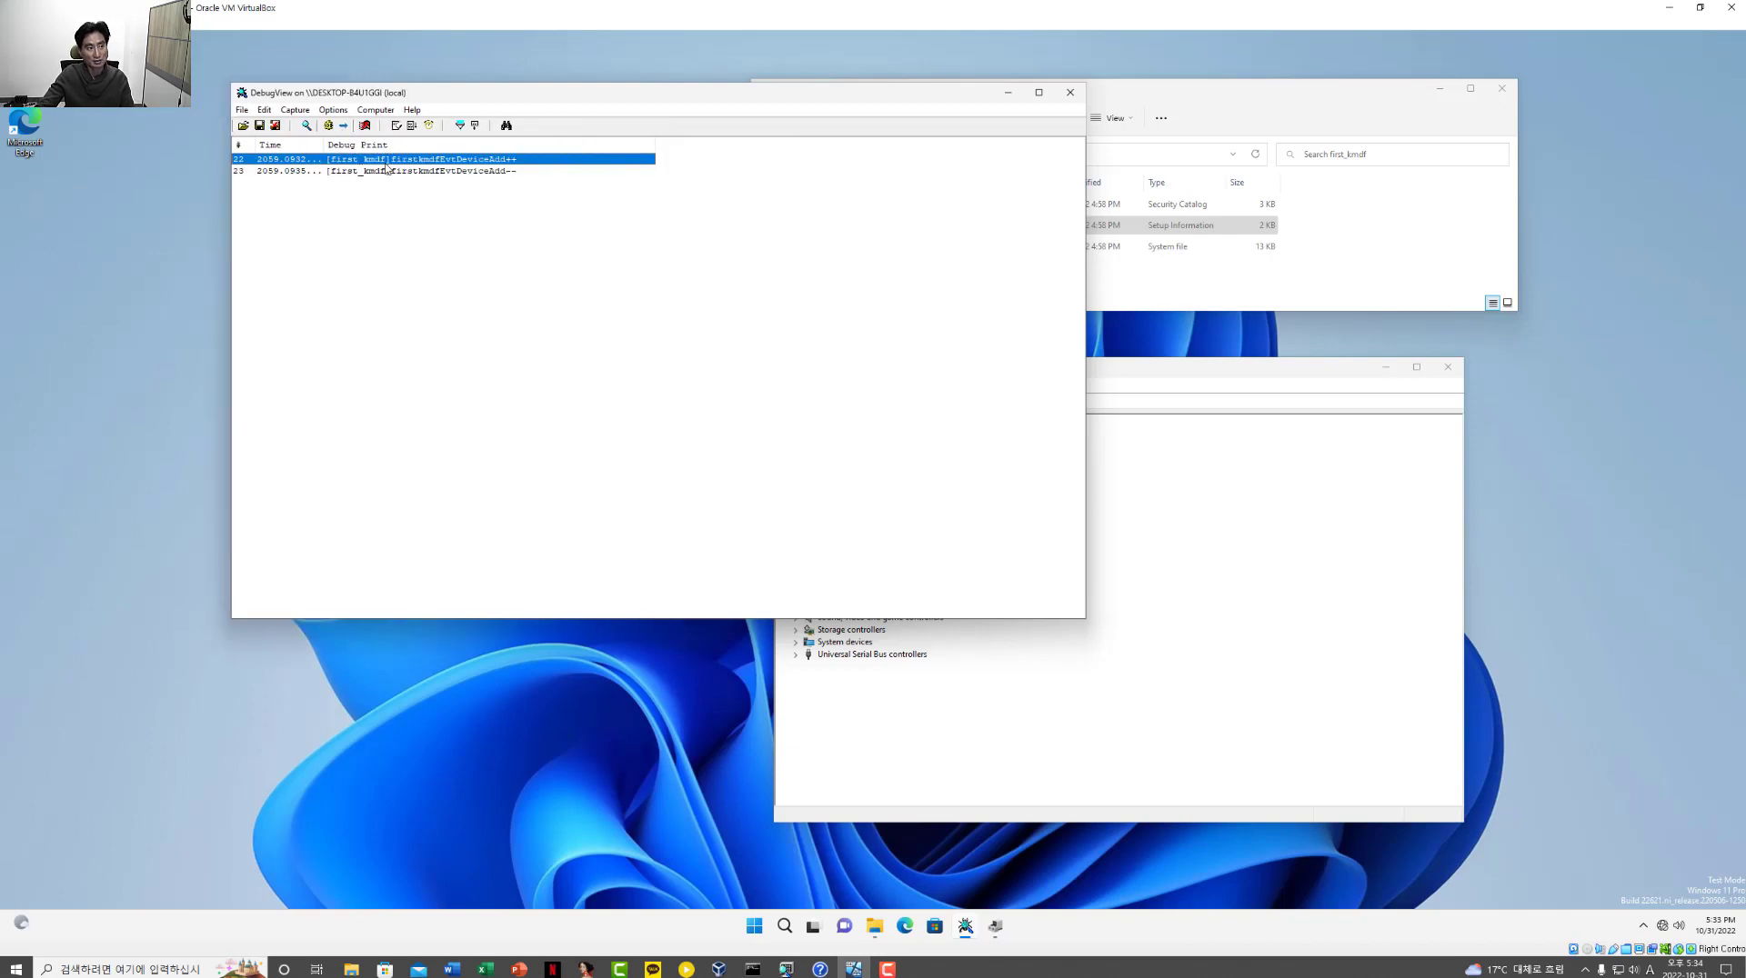
click(380, 173)
click(372, 162)
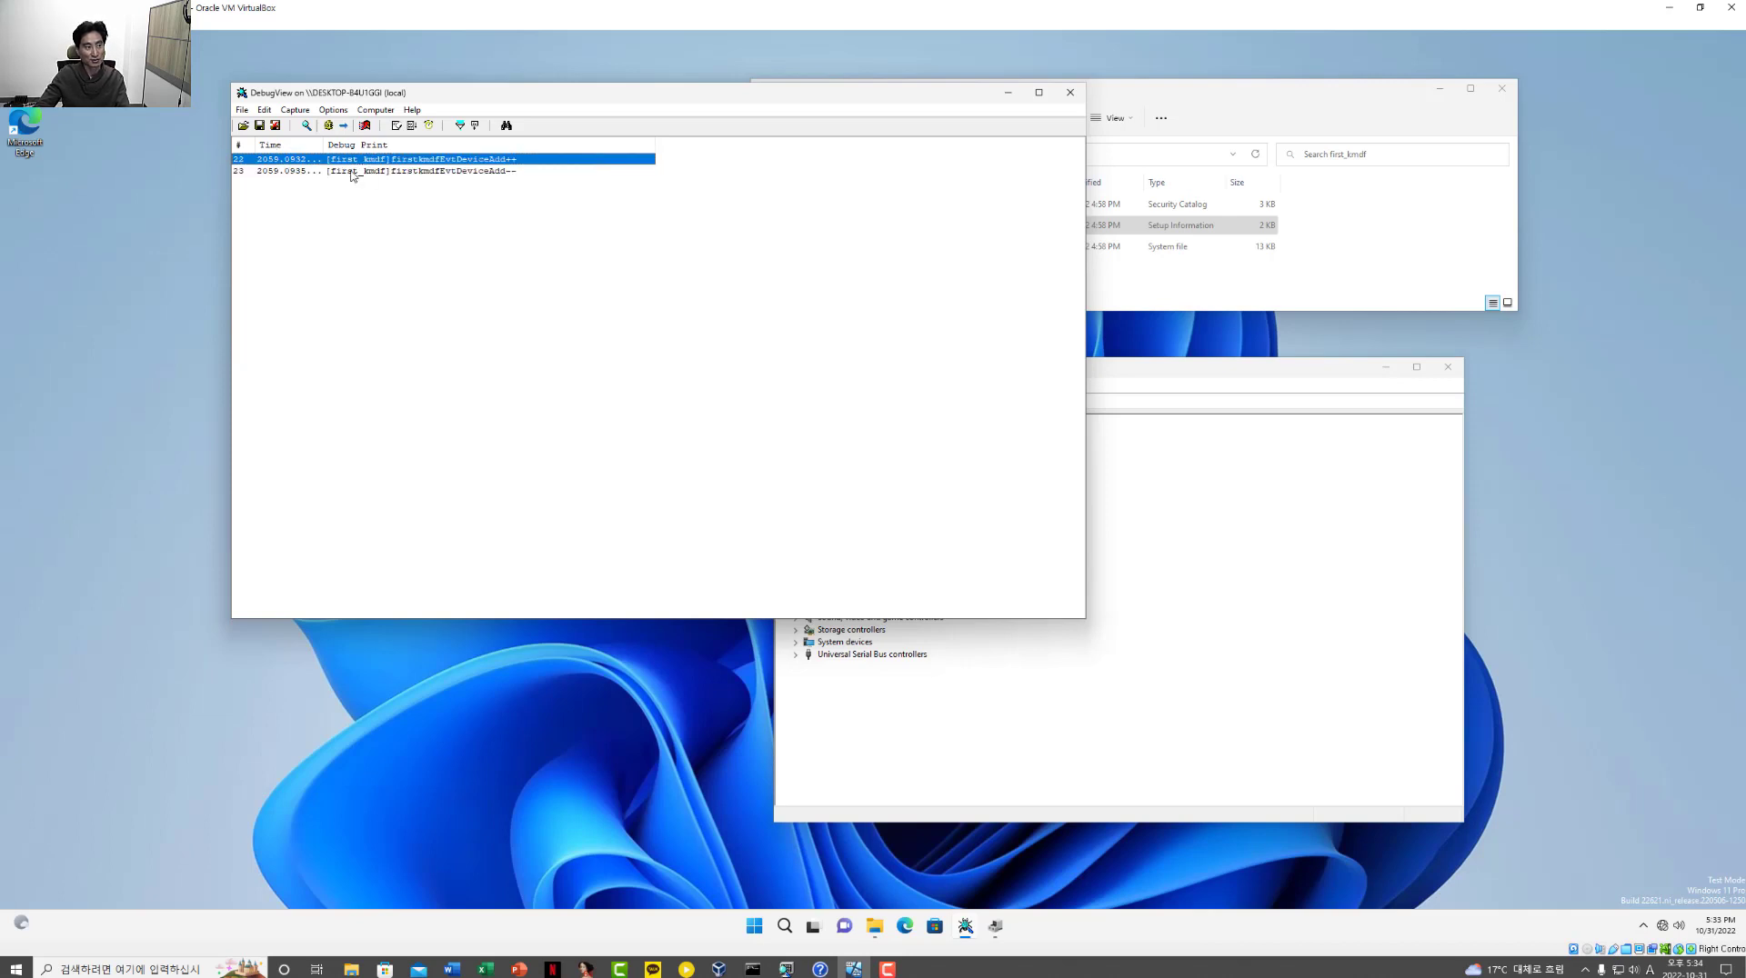
click(383, 170)
click(386, 160)
click(383, 172)
click(388, 161)
click(365, 172)
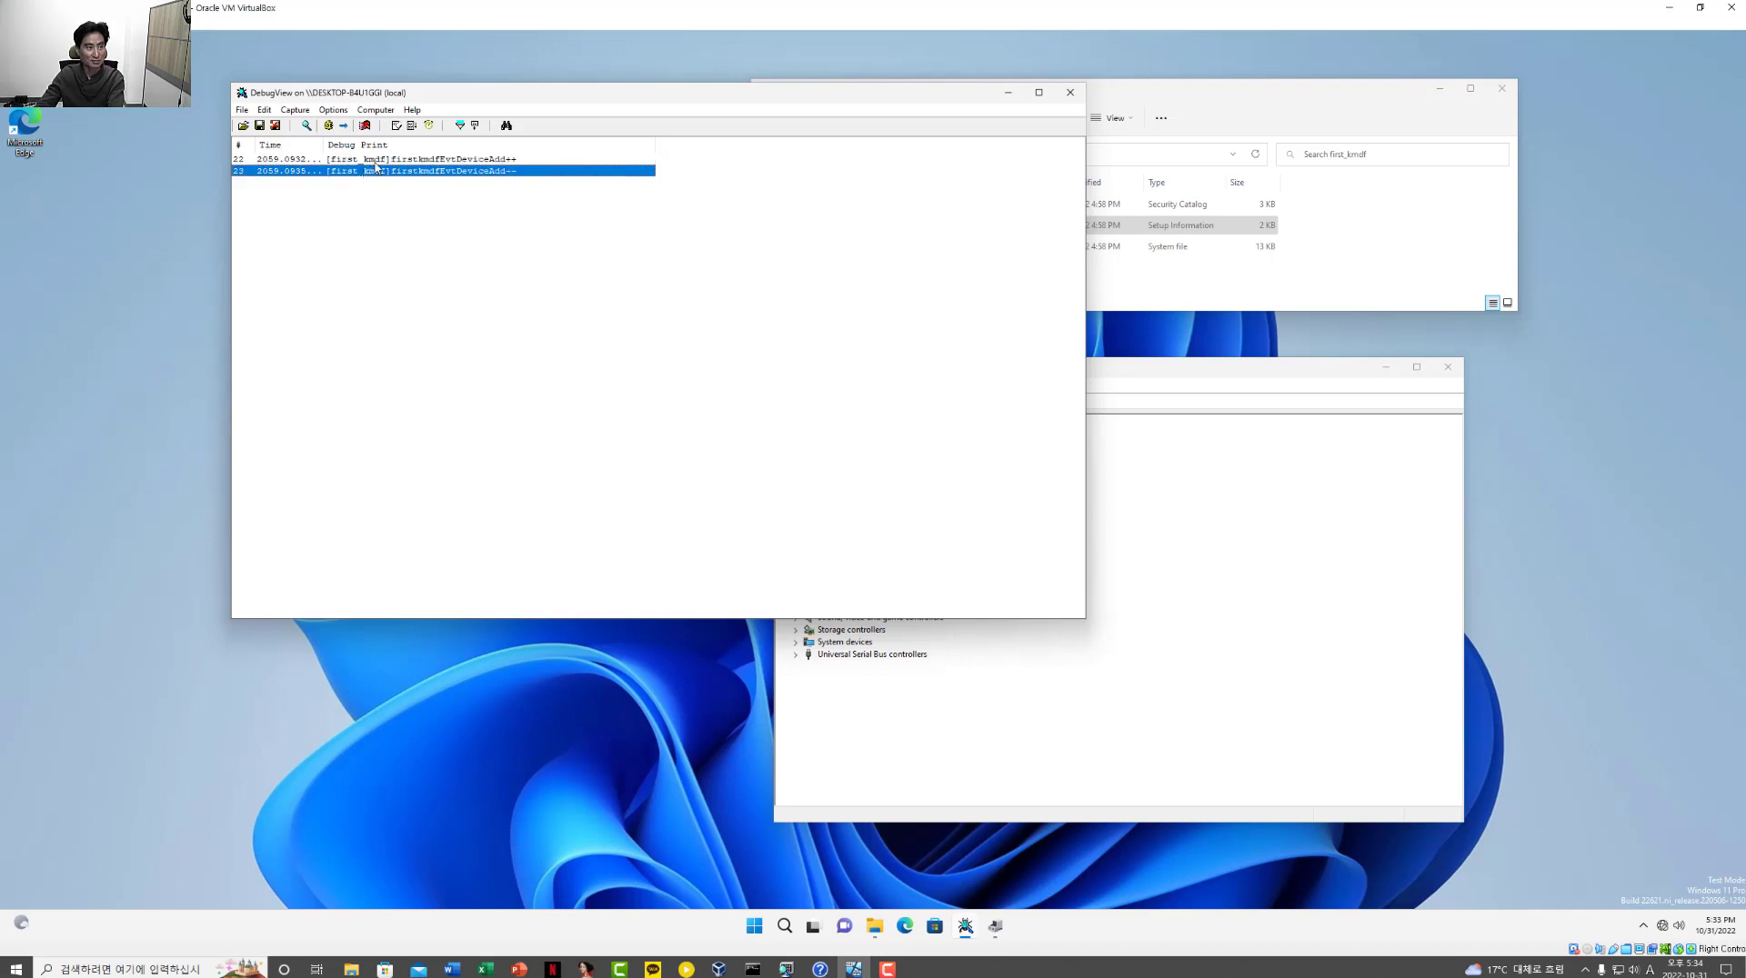
click(381, 160)
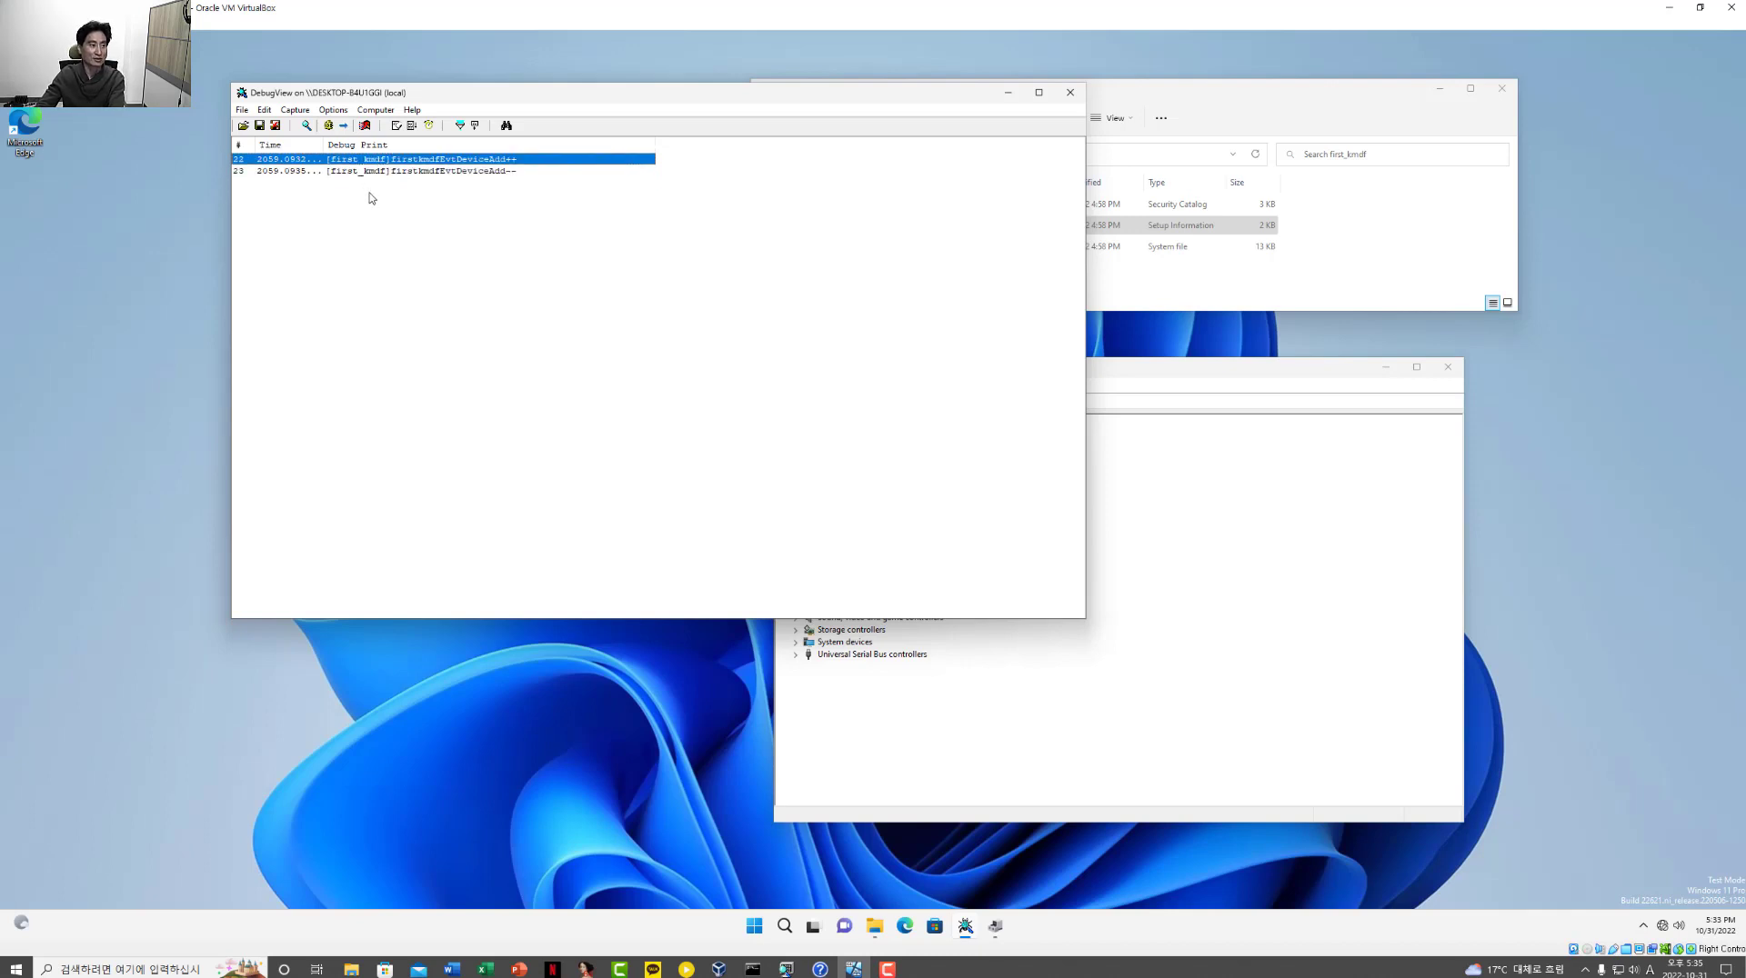
Step: Clear the captured device-add messages from the DebugView display
click(372, 199)
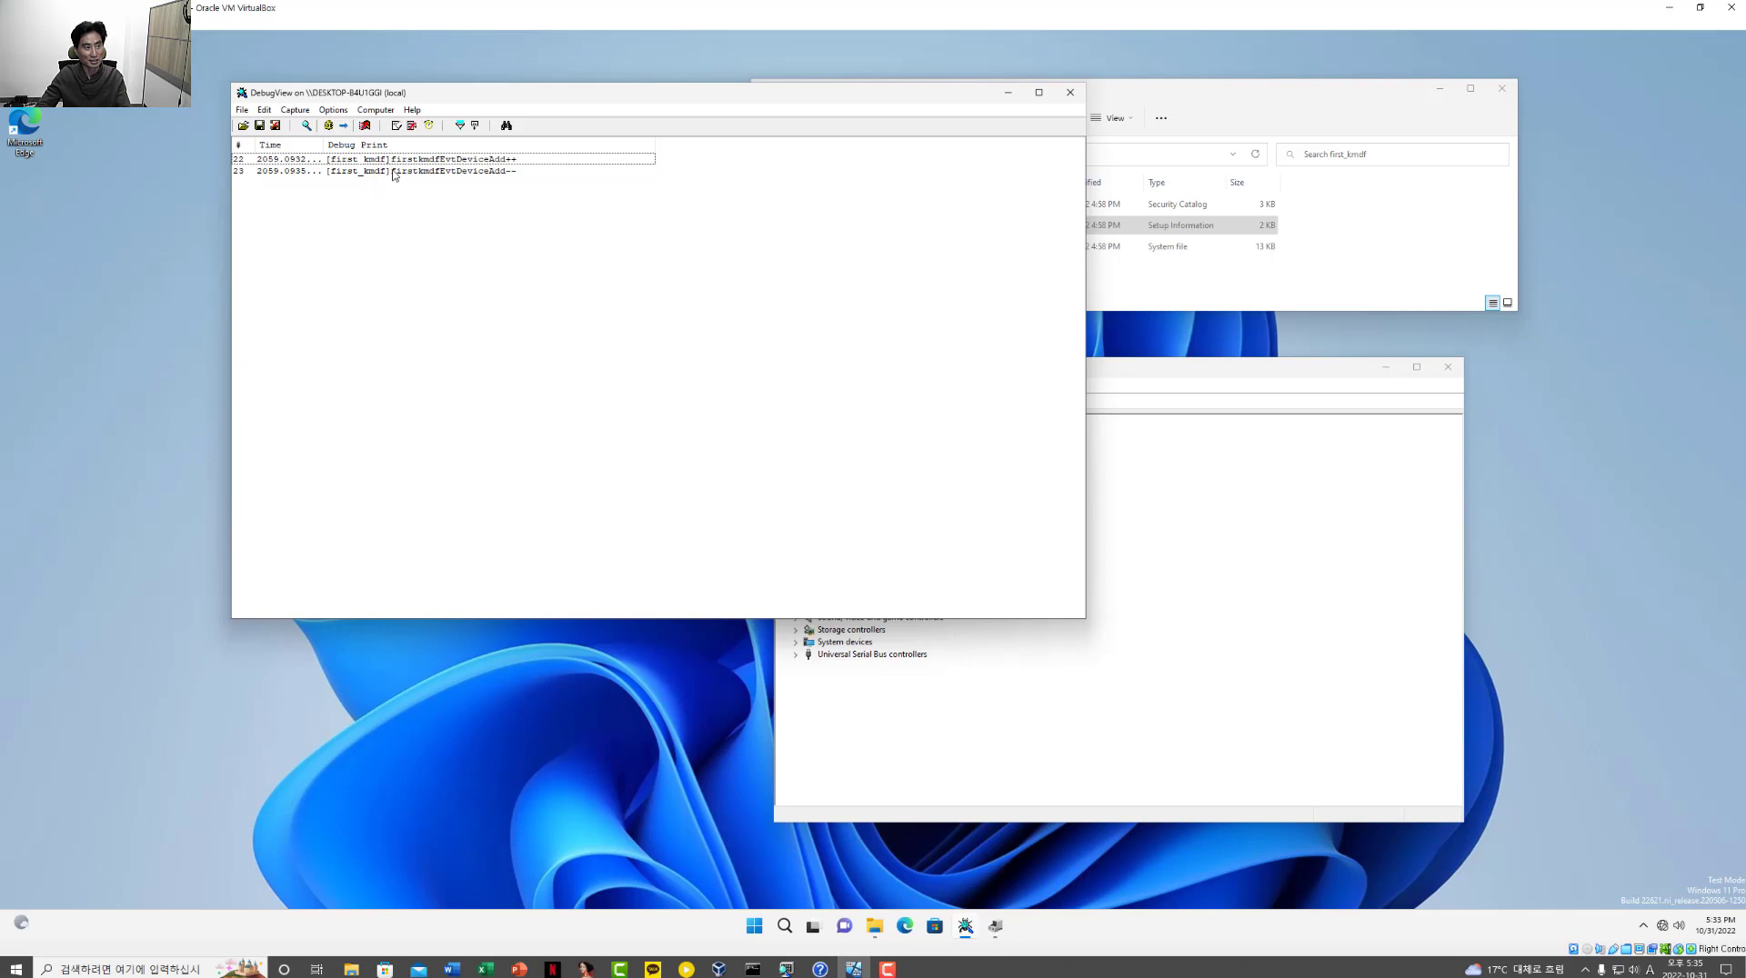
click(393, 174)
key(ctrl+x)
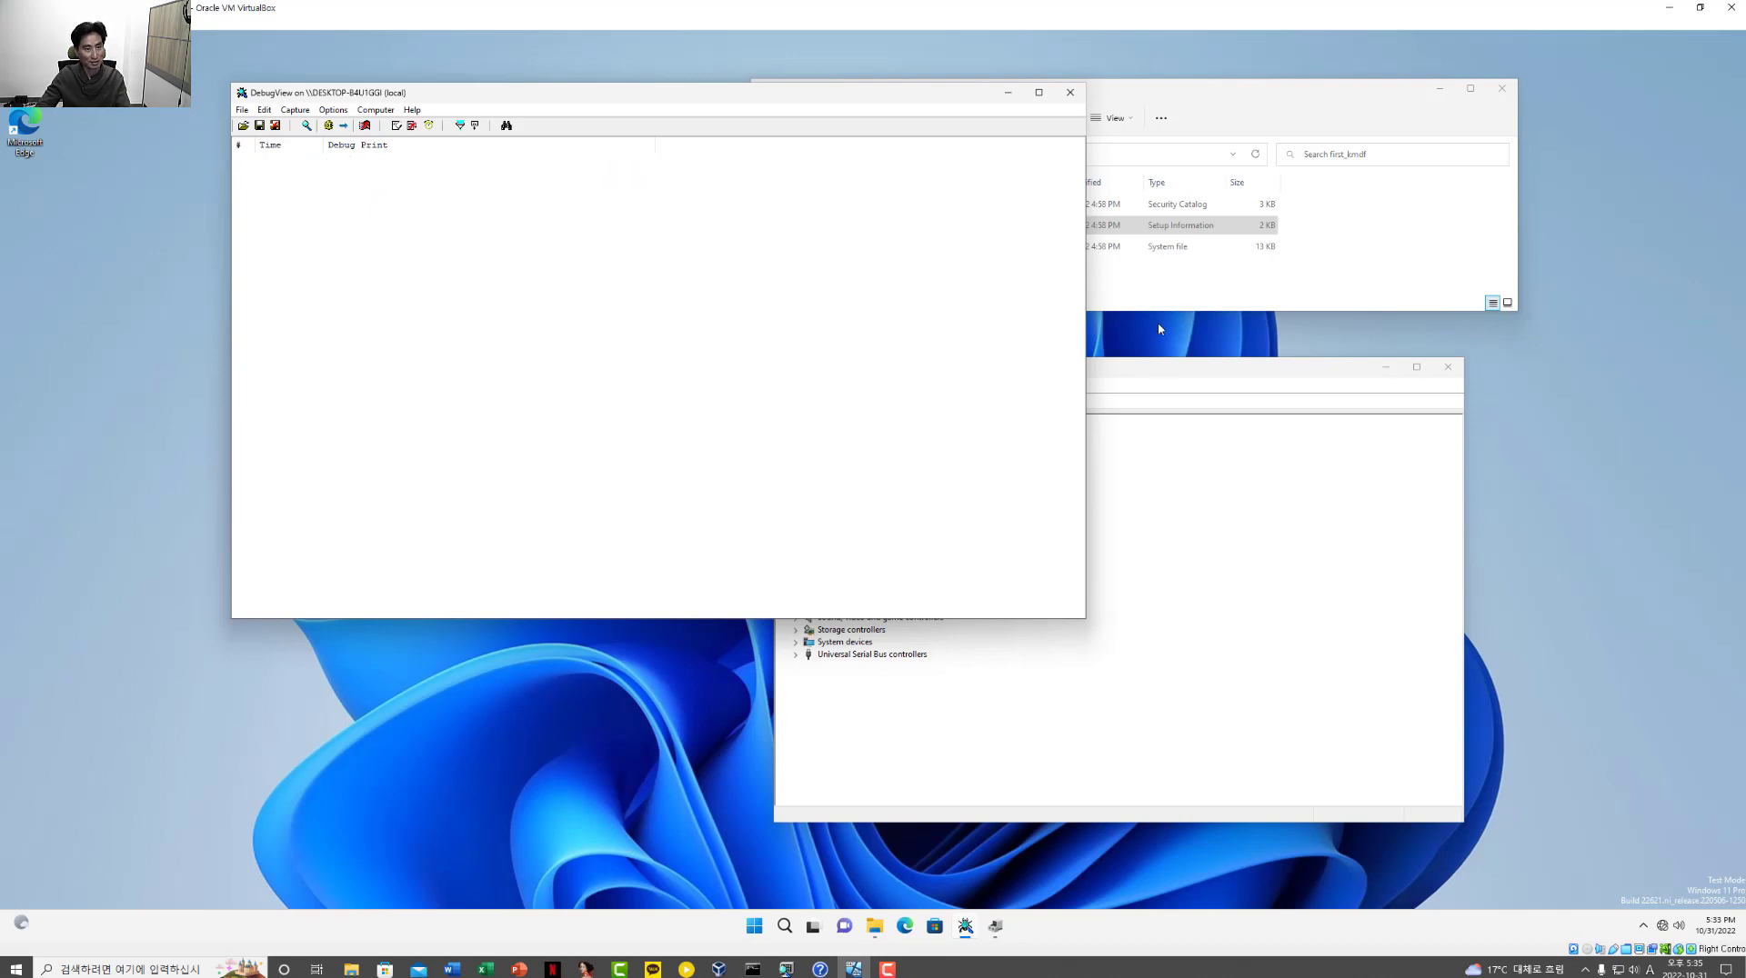
Step: Uninstall first_kmdf Device(PnP) from the Samples category in Device Manager, confirming the removal
click(1236, 506)
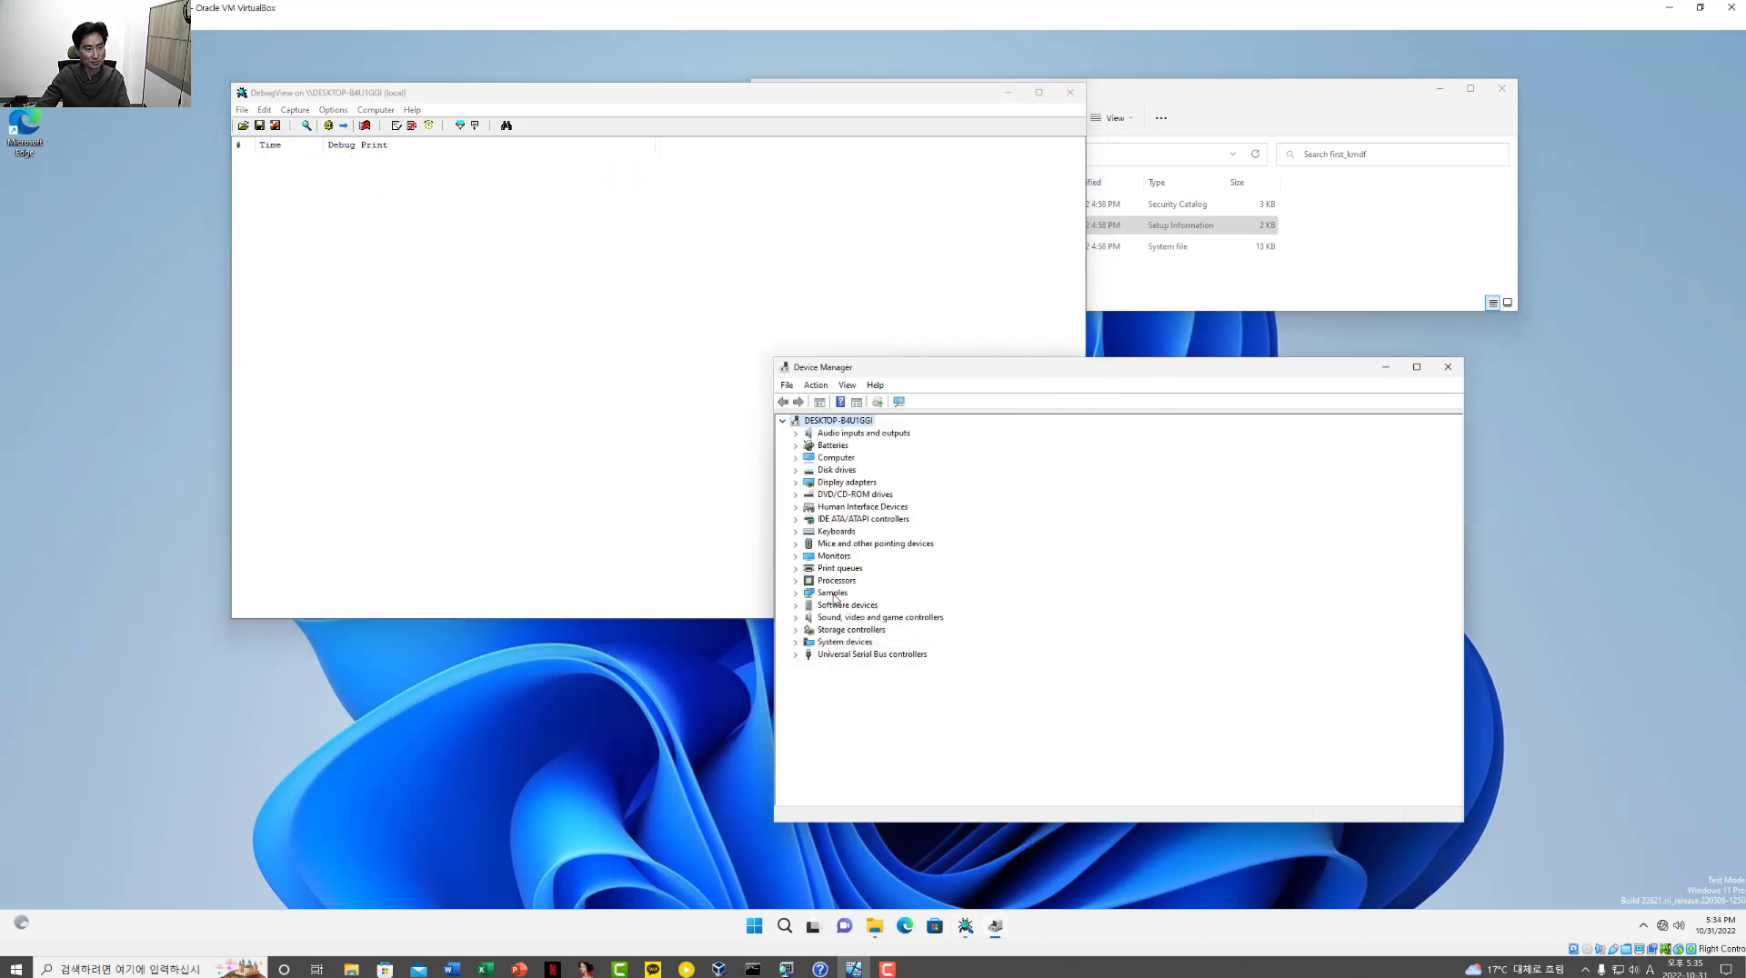
double_click(833, 594)
click(858, 606)
click(957, 403)
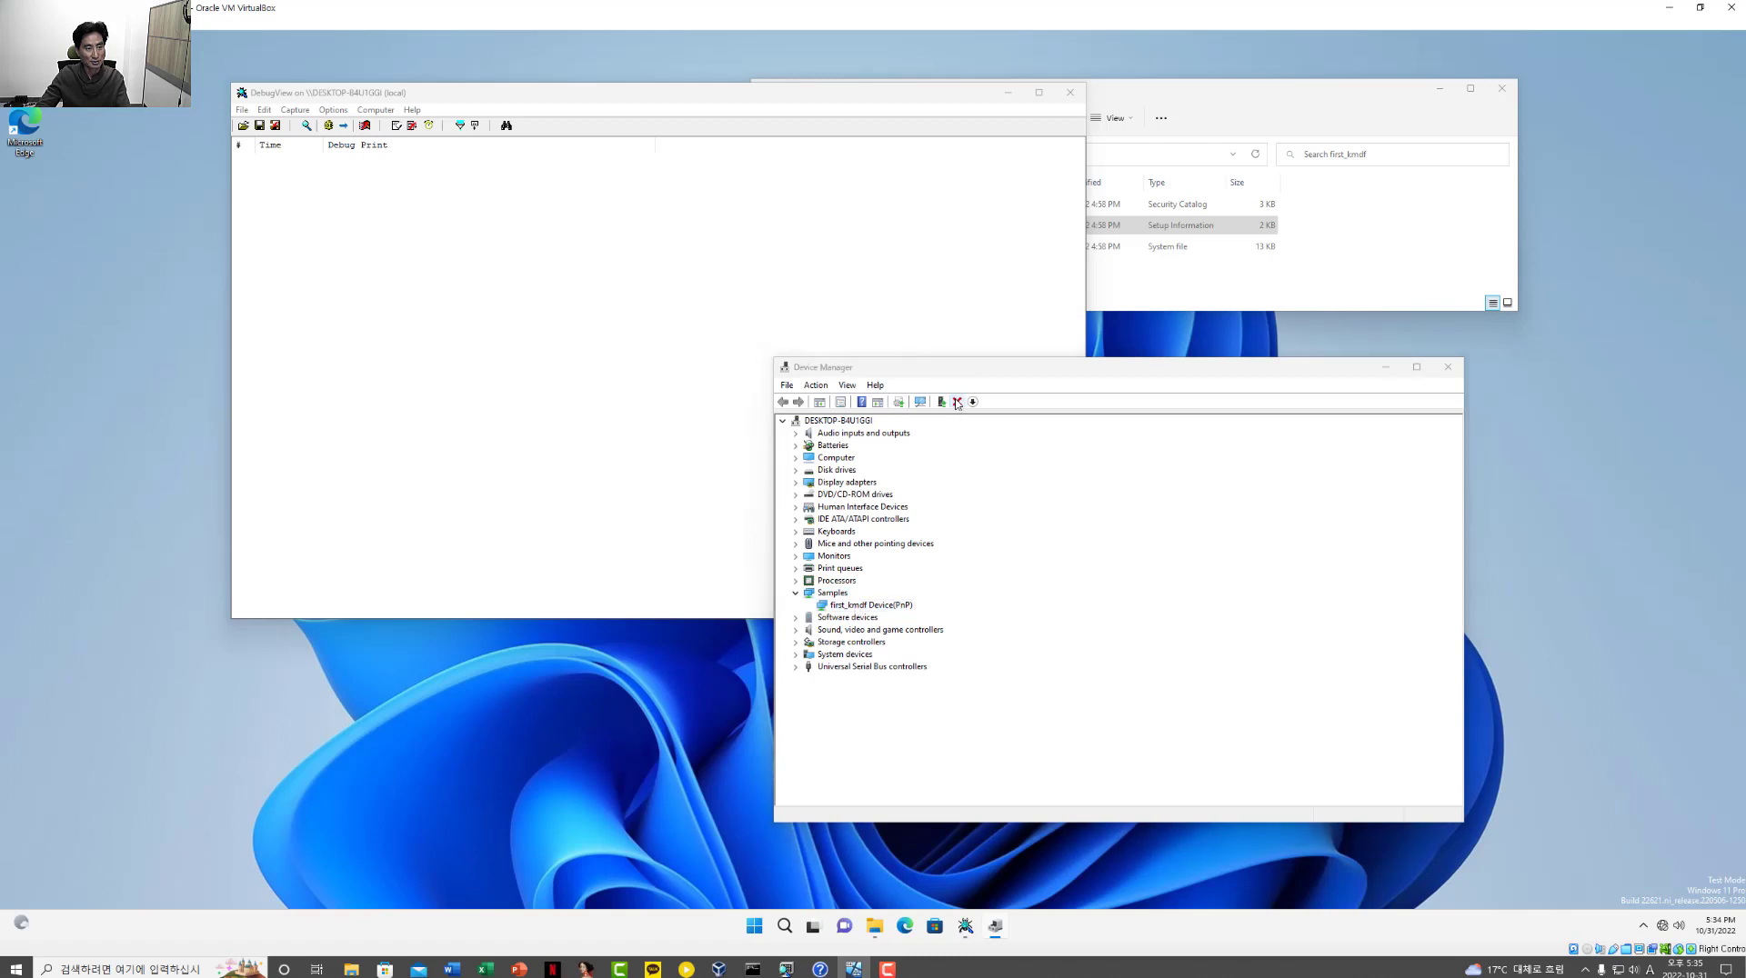
click(1143, 652)
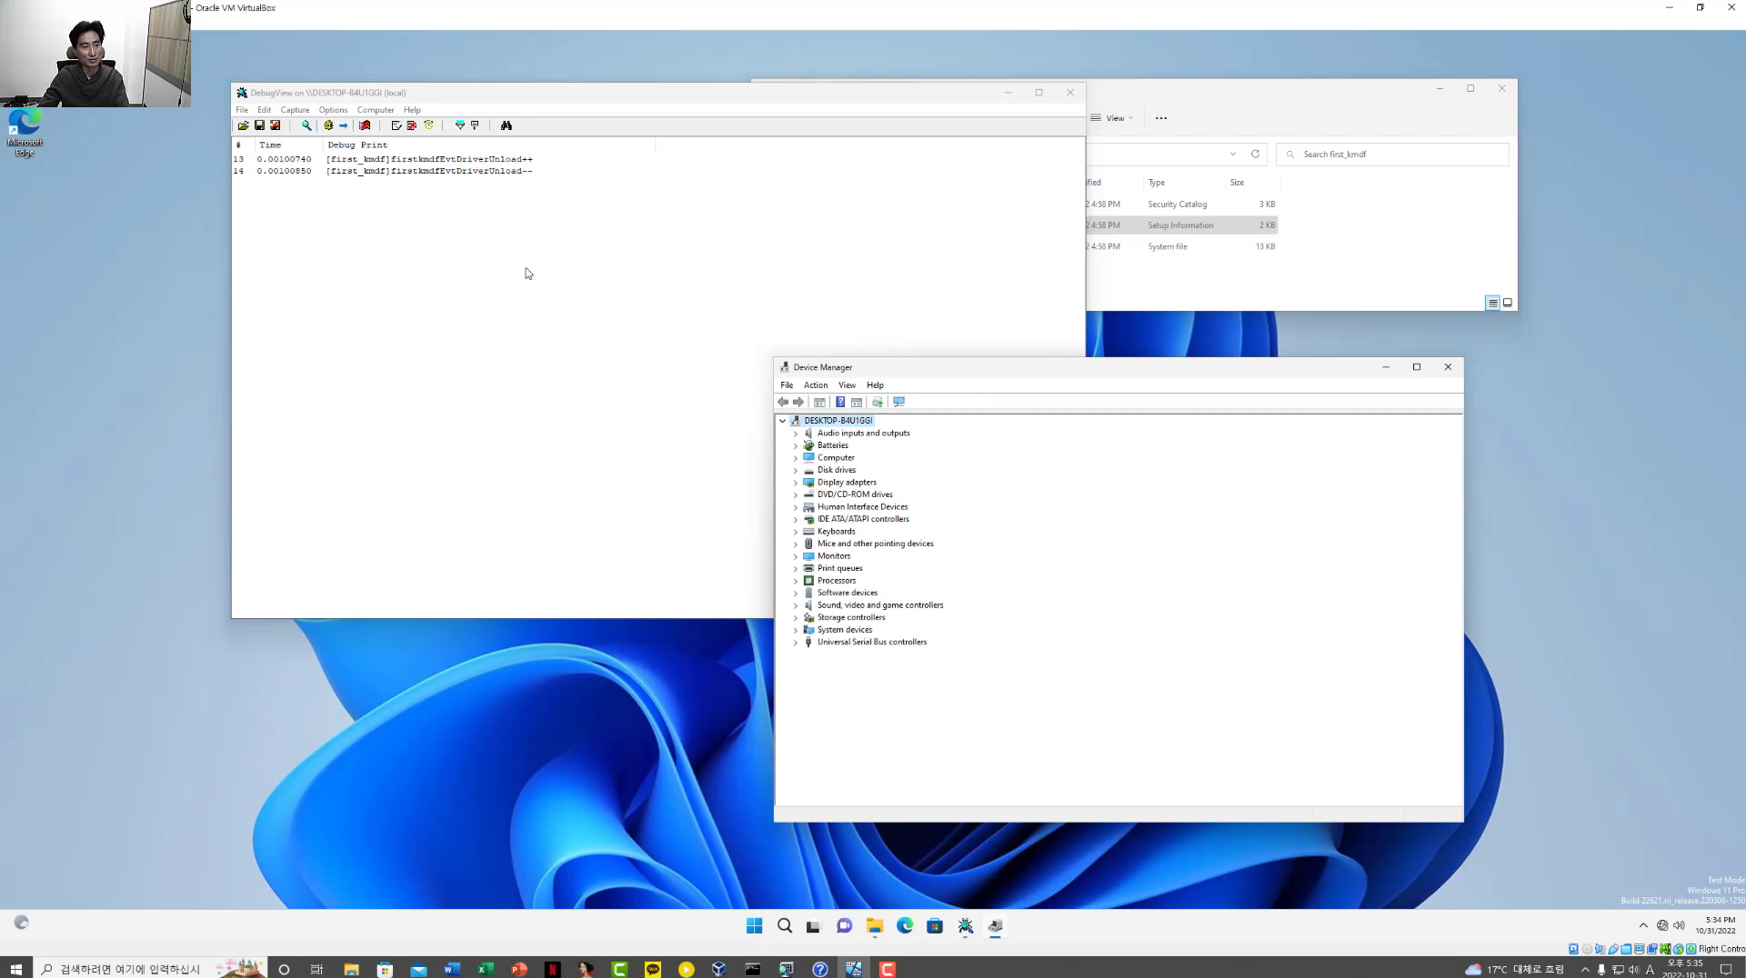
Step: Review the firstkmdfEvtDriverUnload messages in DebugView and clear the display
click(437, 222)
click(459, 161)
click(448, 172)
key(ctrl+x)
Step: Change the Include pattern of the DebugView filter so that all first_kmdf messages are captured
click(295, 110)
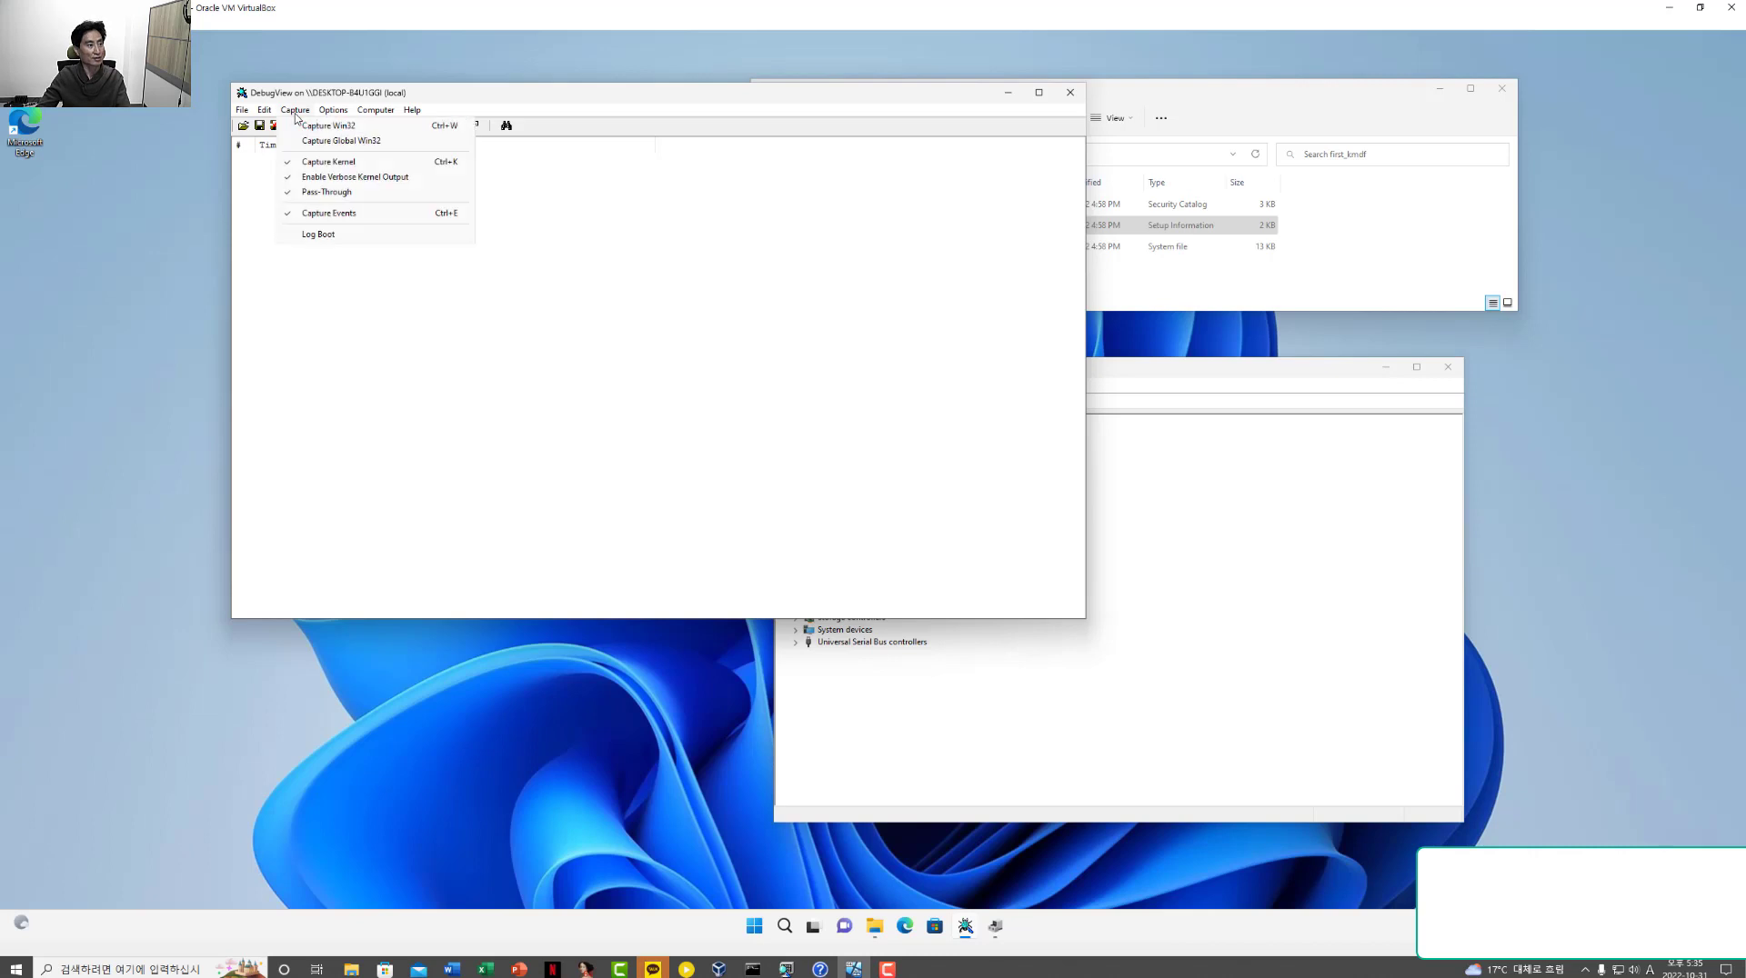
mouse_move(325, 115)
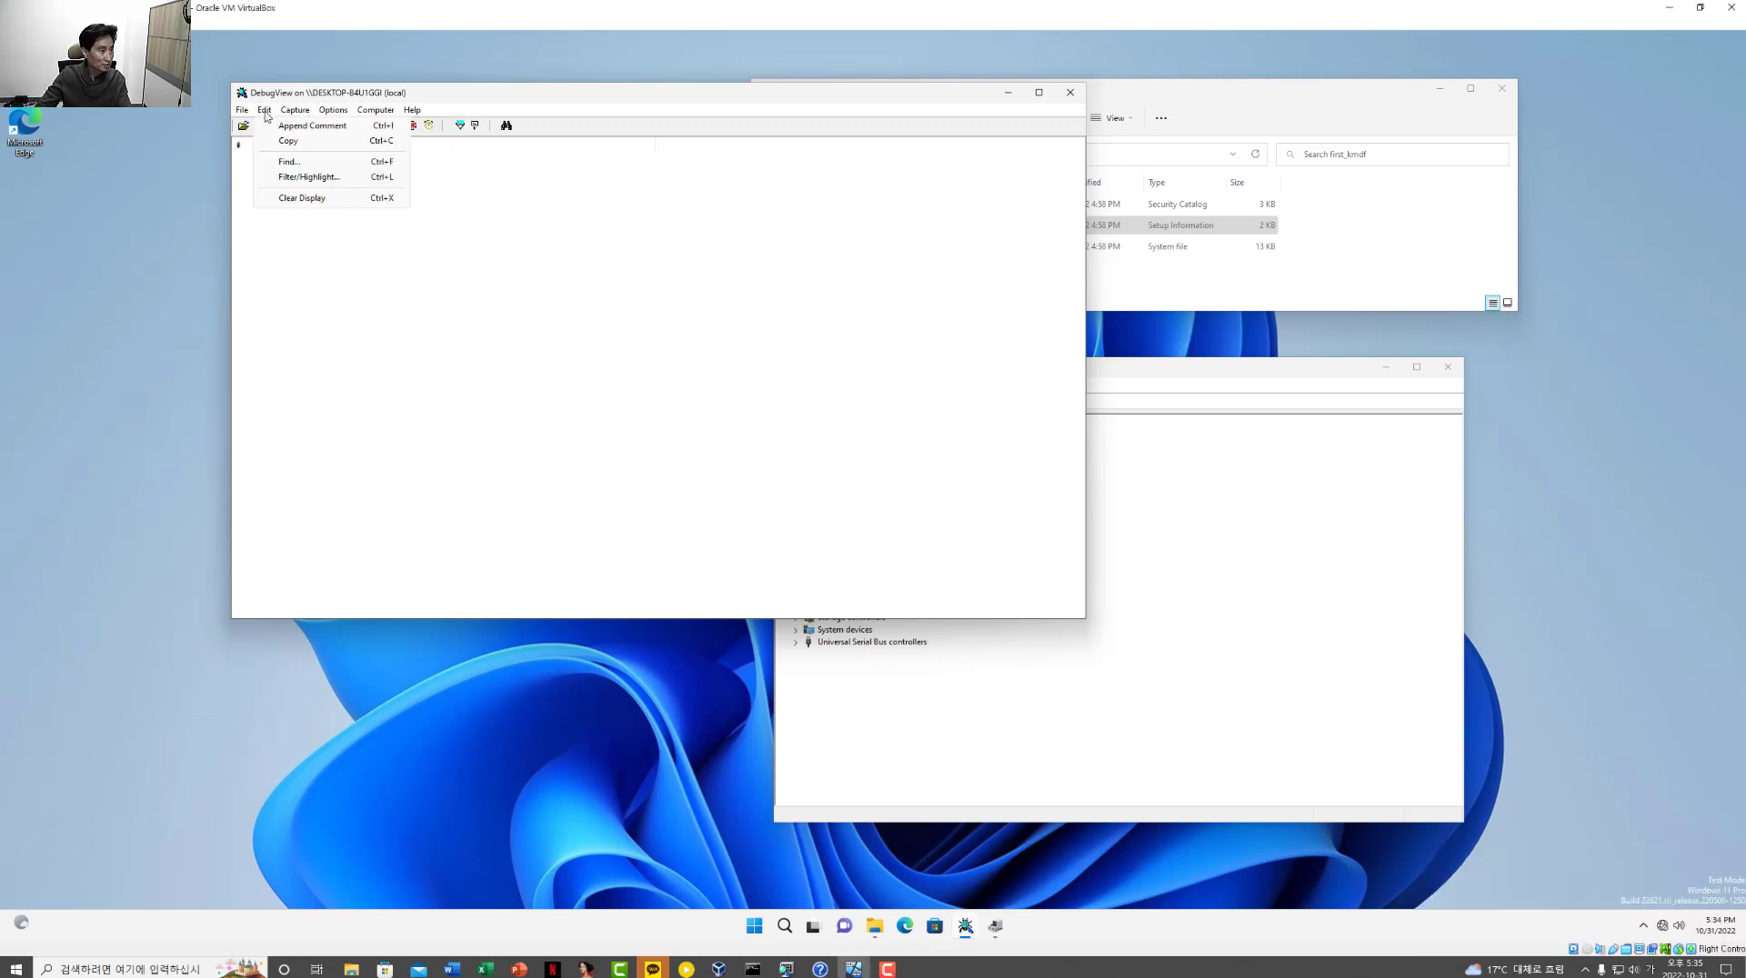
click(309, 176)
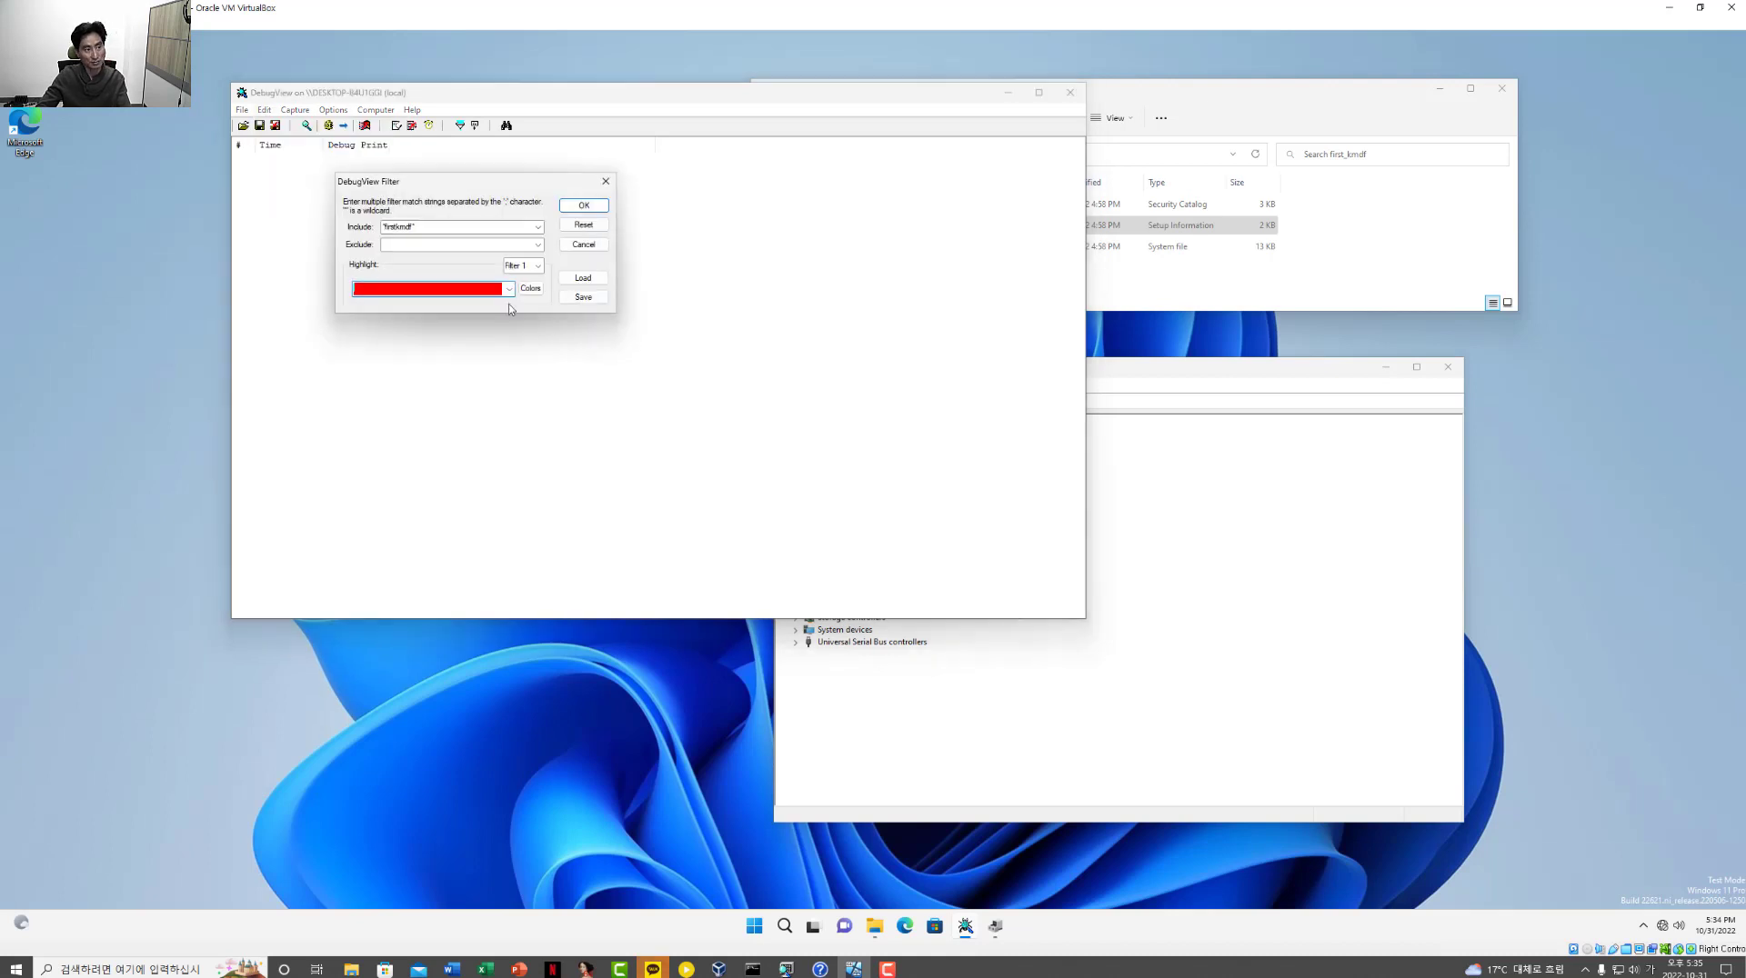
click(539, 227)
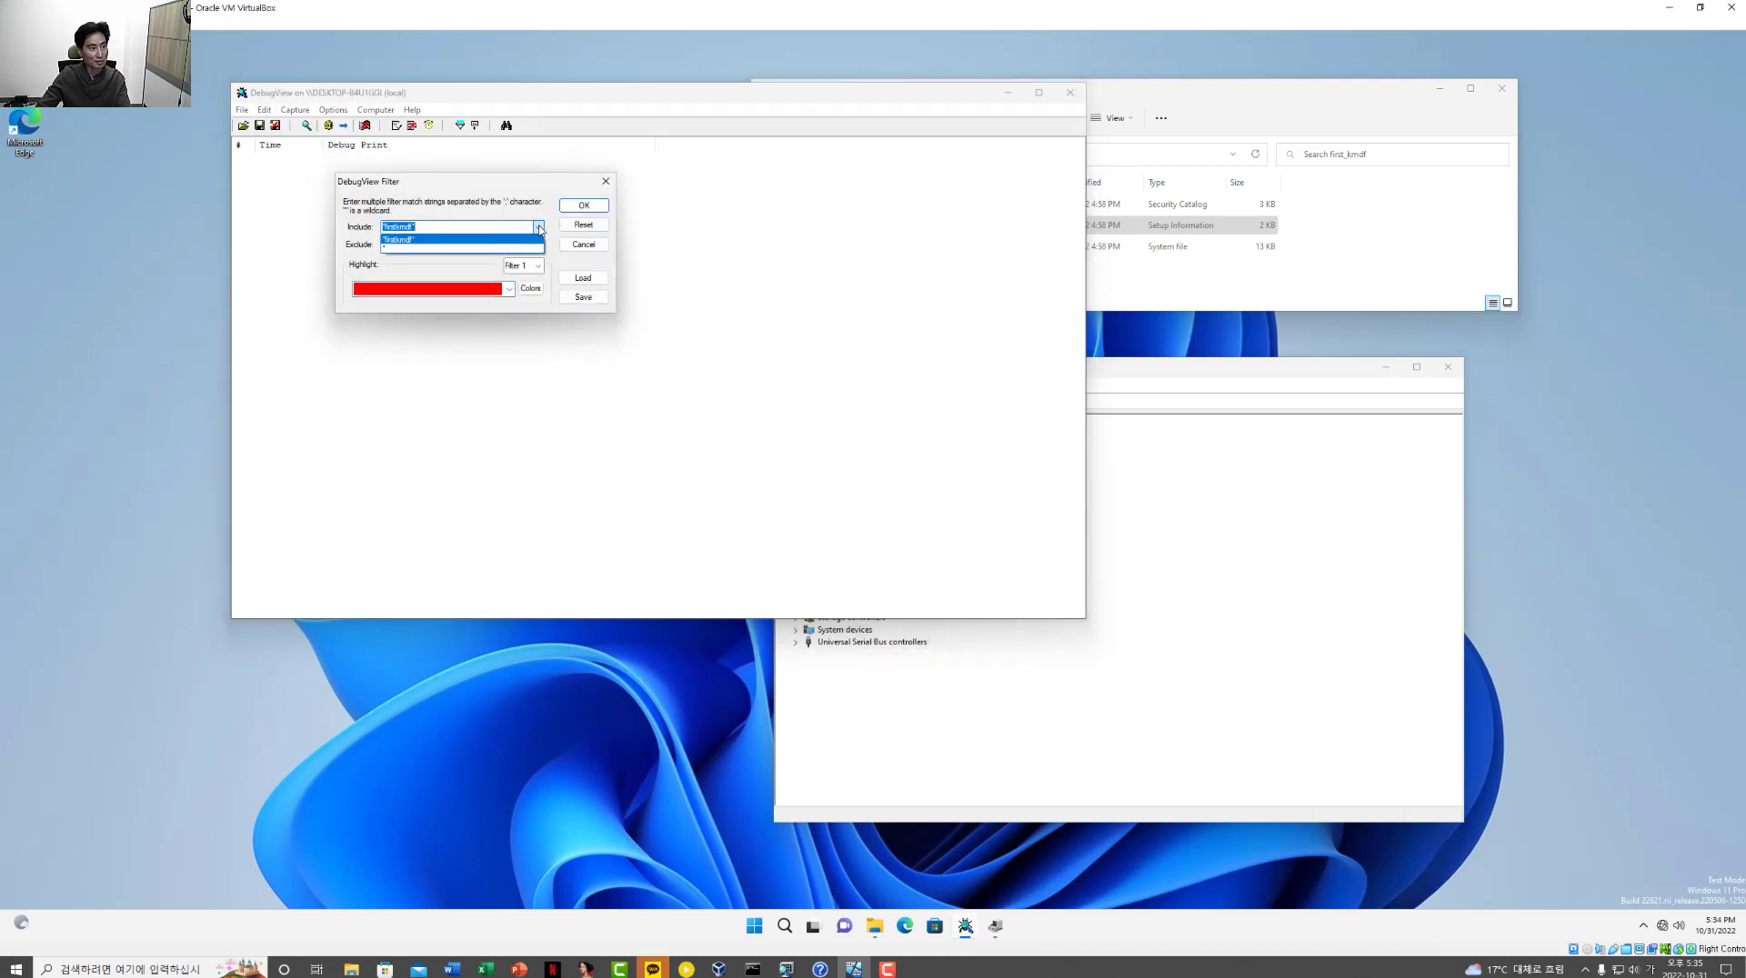
click(459, 247)
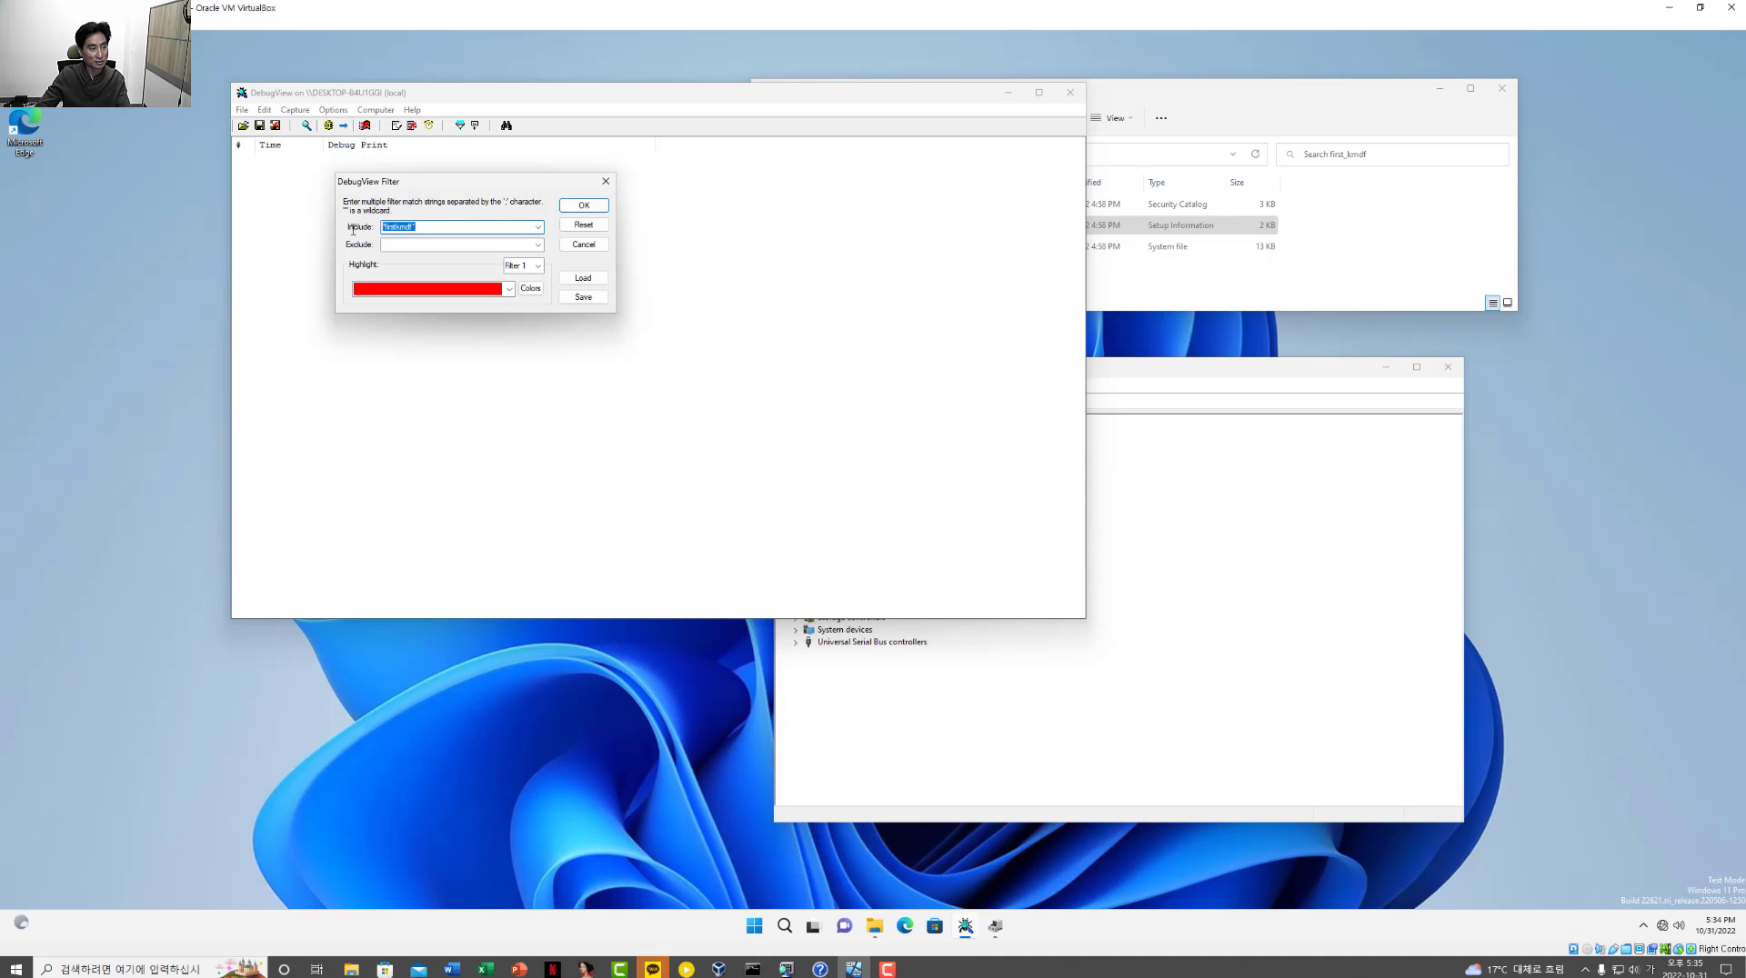
click(574, 208)
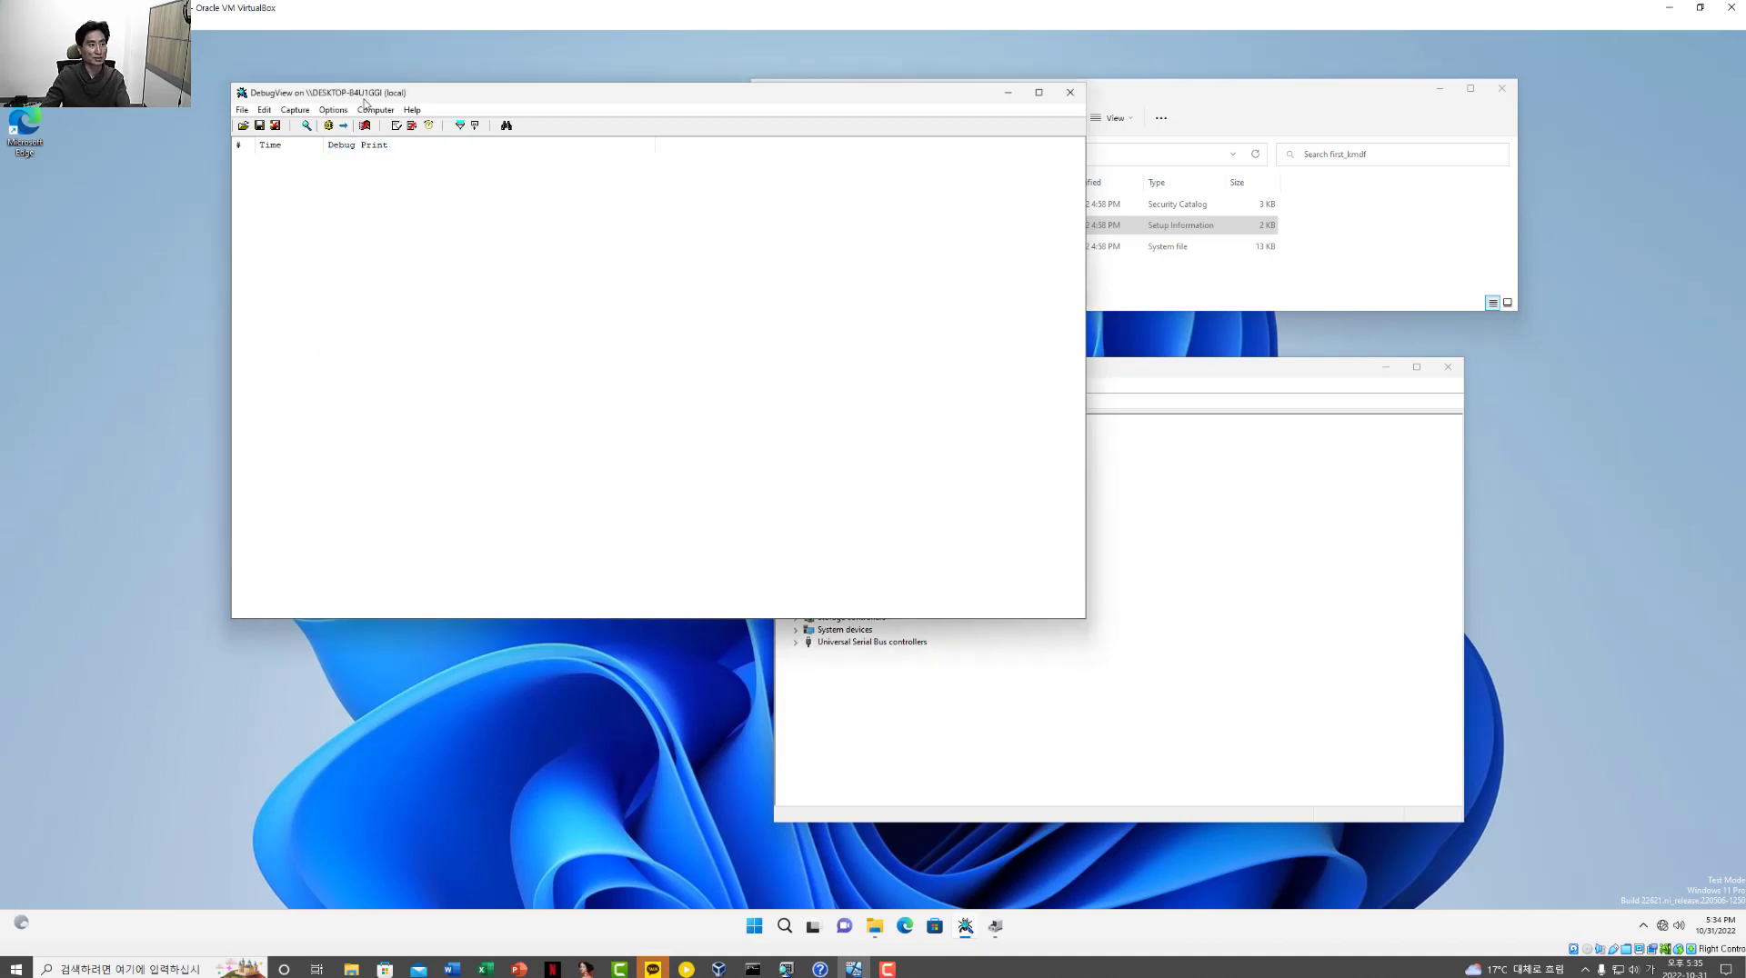
Step: Move the DebugView window aside and bring the first_kmdf folder and Device Manager windows to the front
drag(376, 96, 263, 91)
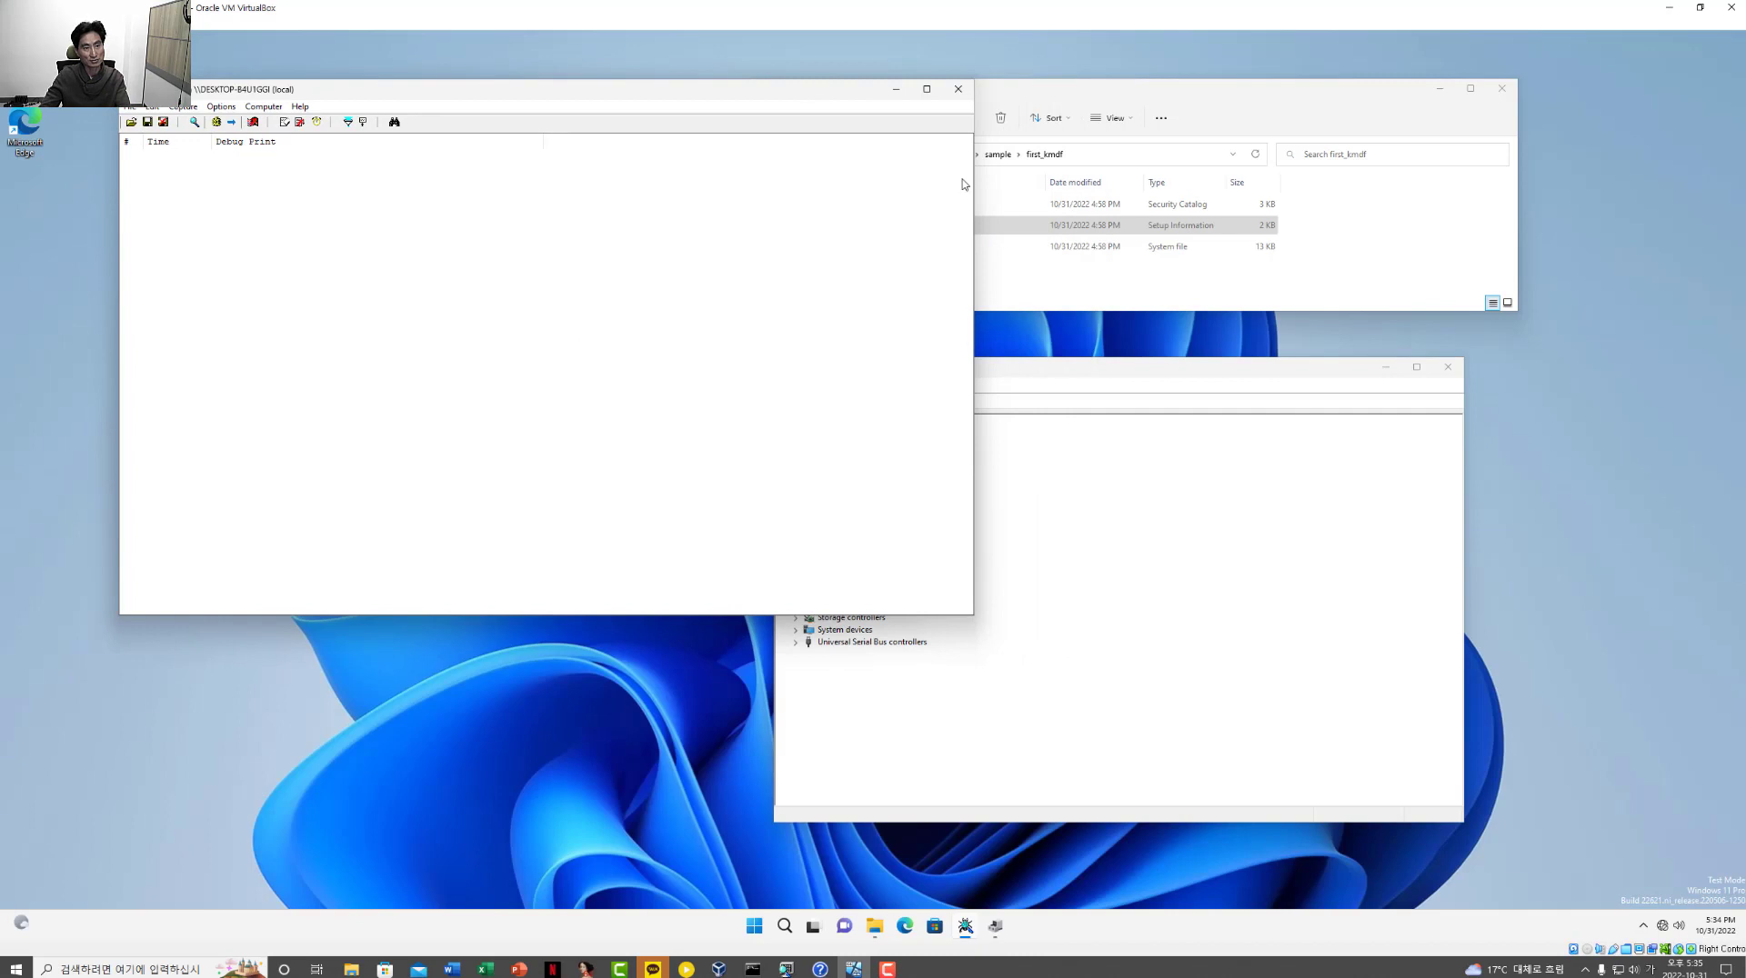
click(1098, 97)
click(1095, 376)
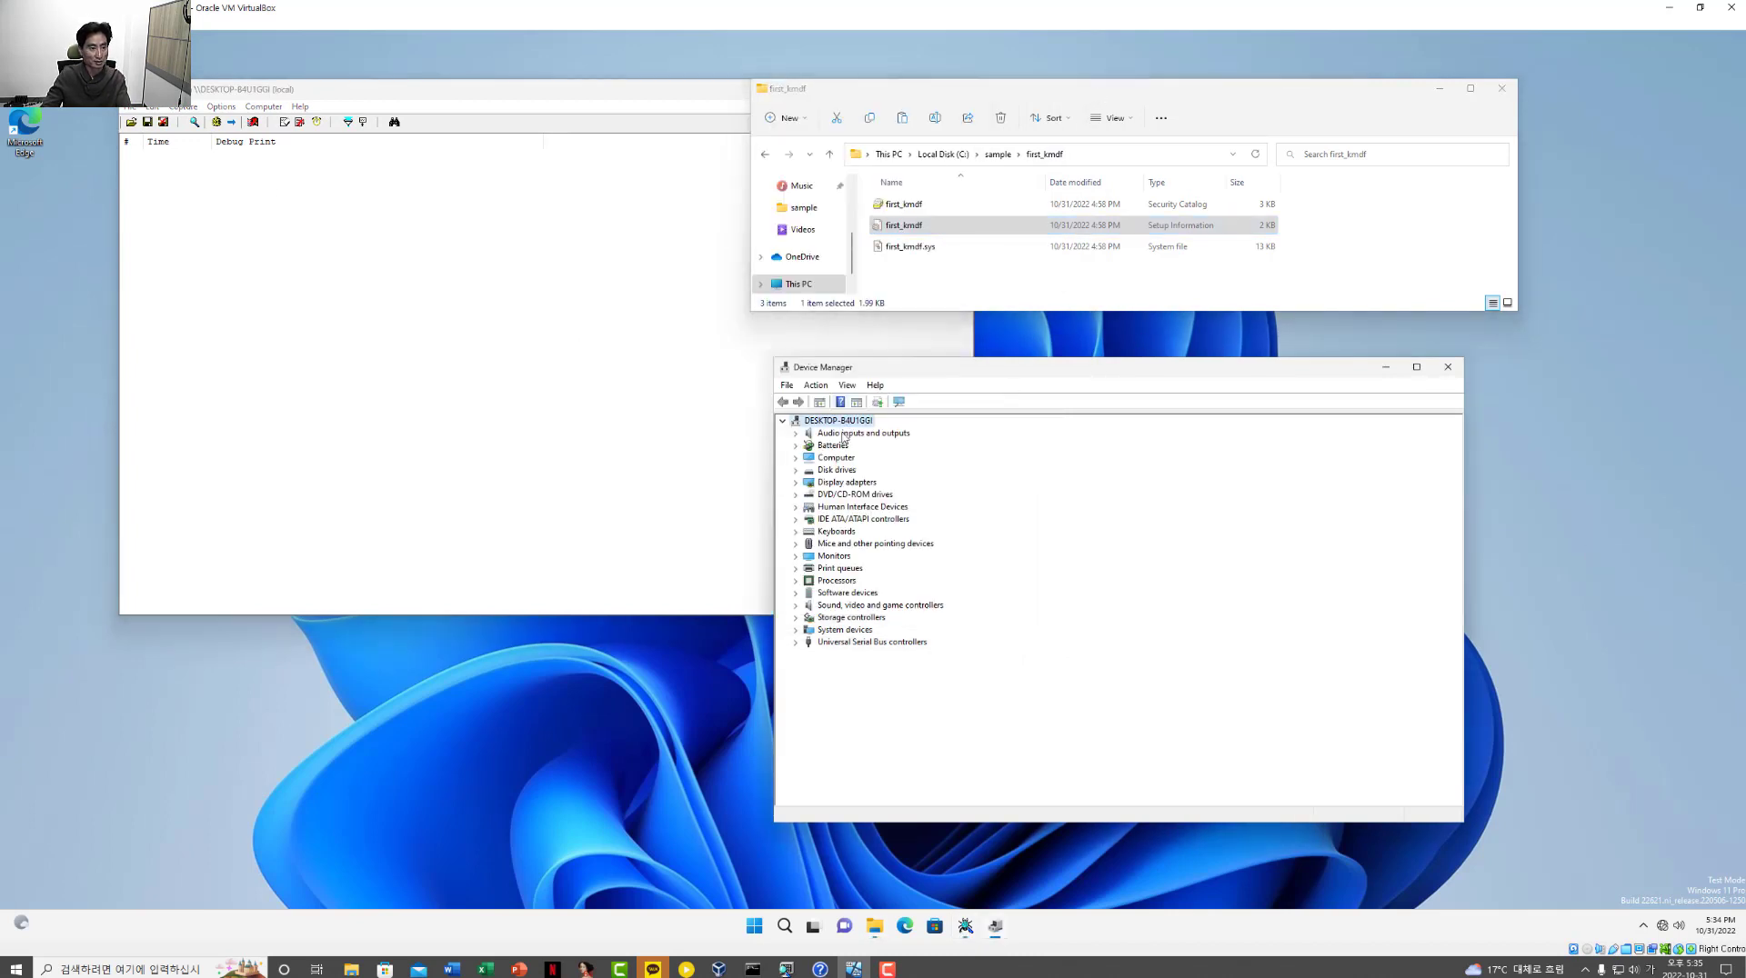
Step: Start adding legacy hardware in Device Manager, choosing manual selection from a list and continuing to the driver selection page
right_click(851, 422)
click(818, 390)
click(816, 385)
click(868, 437)
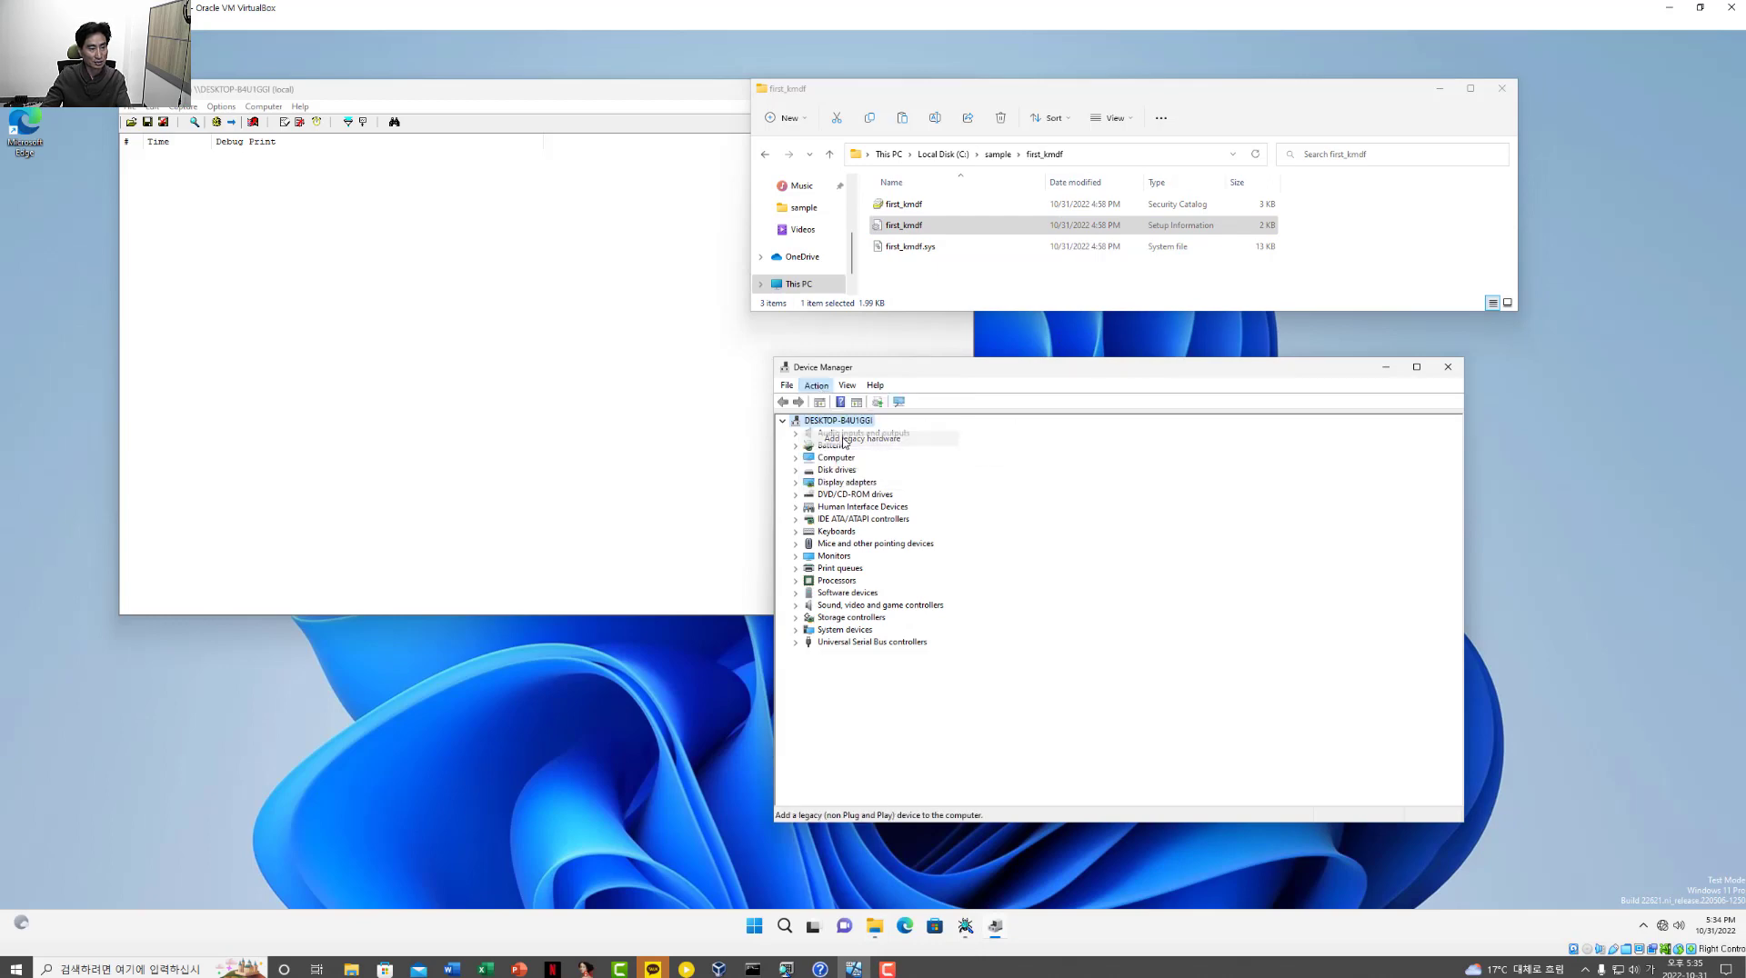
click(1094, 703)
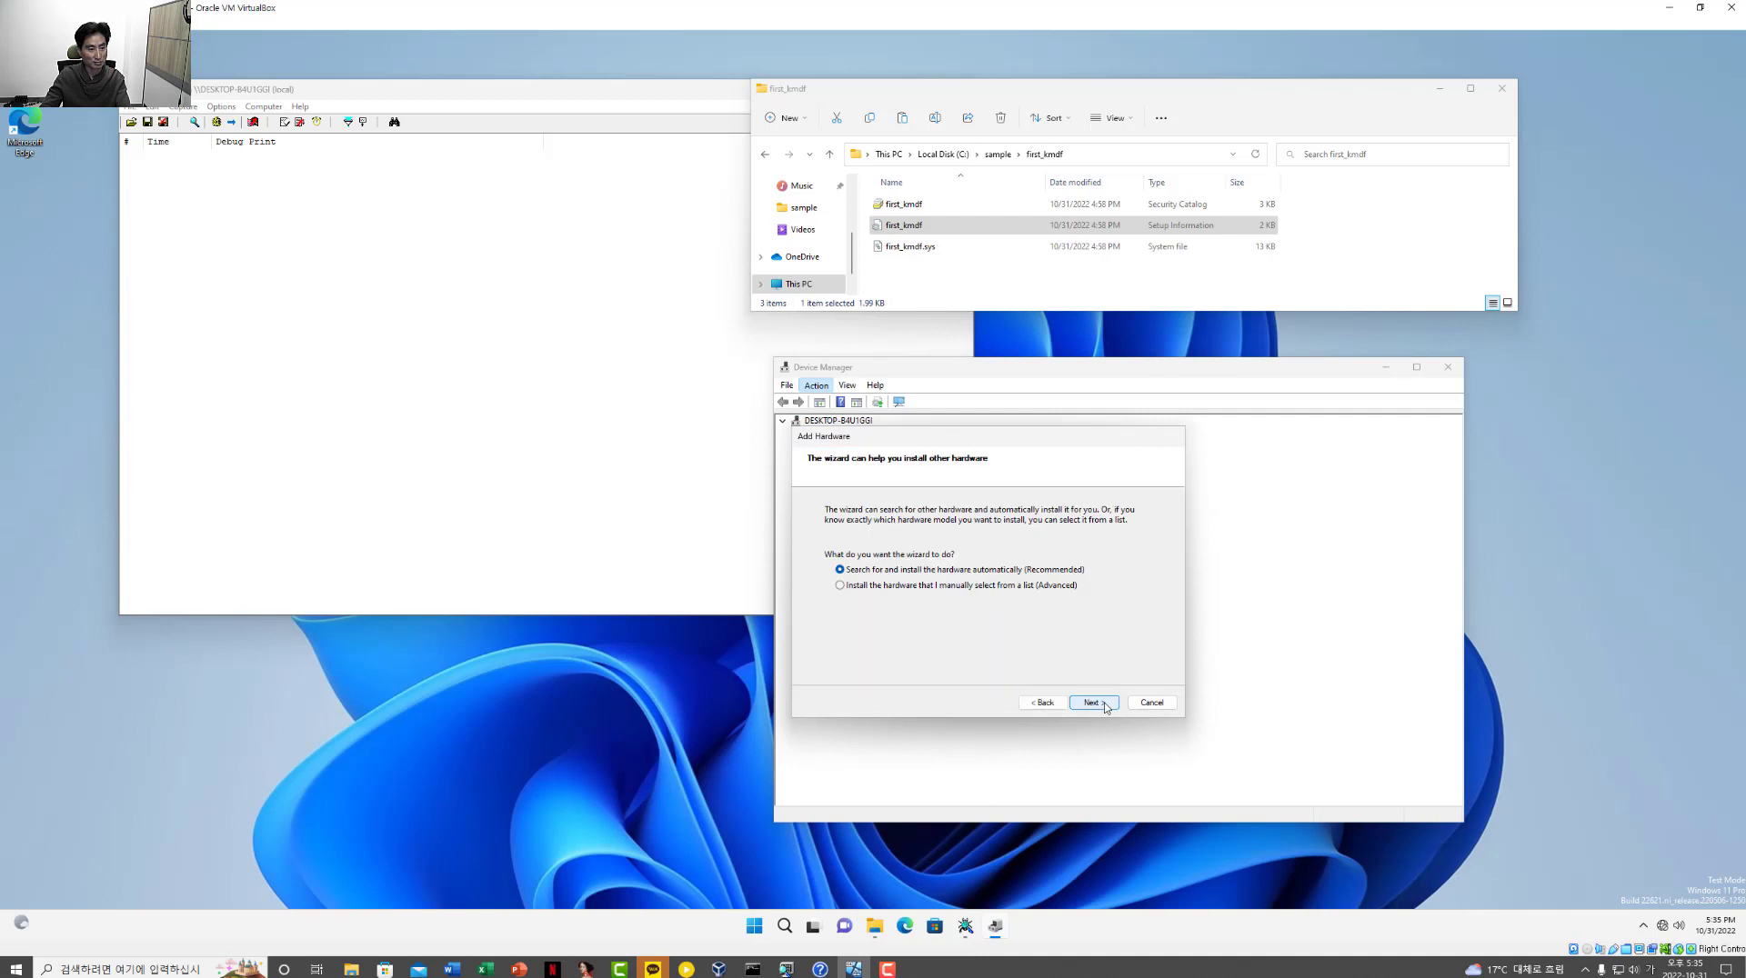
click(1061, 586)
click(1093, 703)
click(1095, 702)
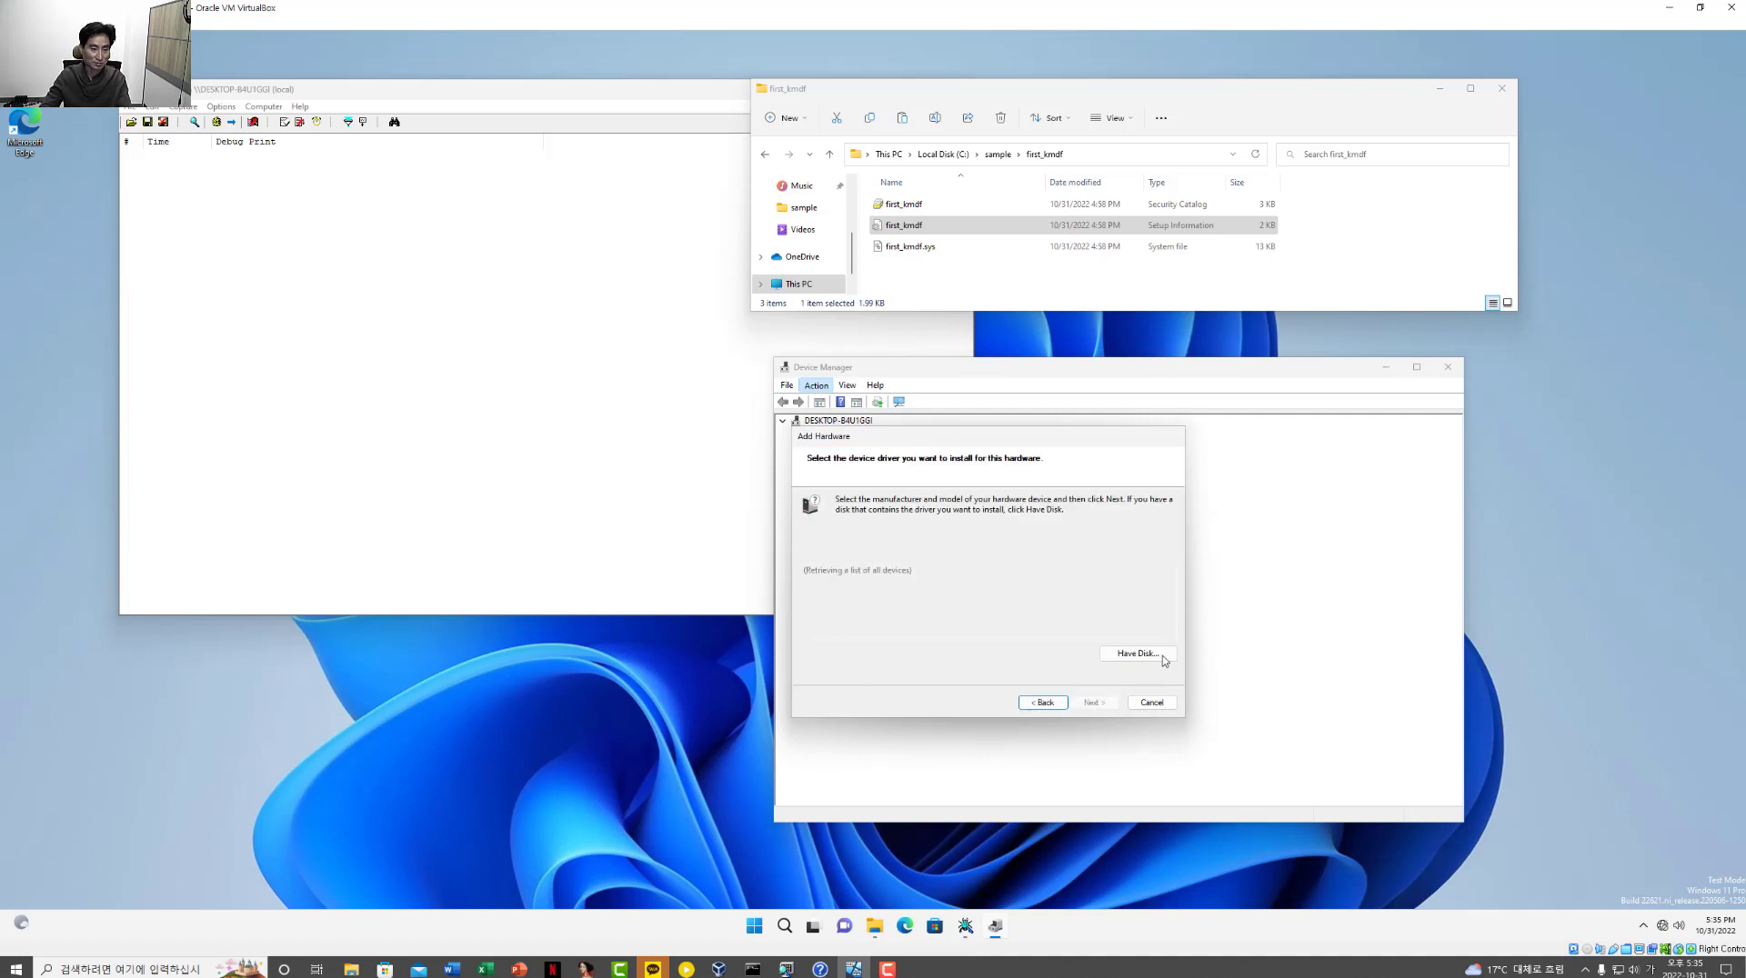
Step: Load the driver from disk at C:\sample\first_kmdf and select the first_kmdf Device(PnP) model
click(1160, 655)
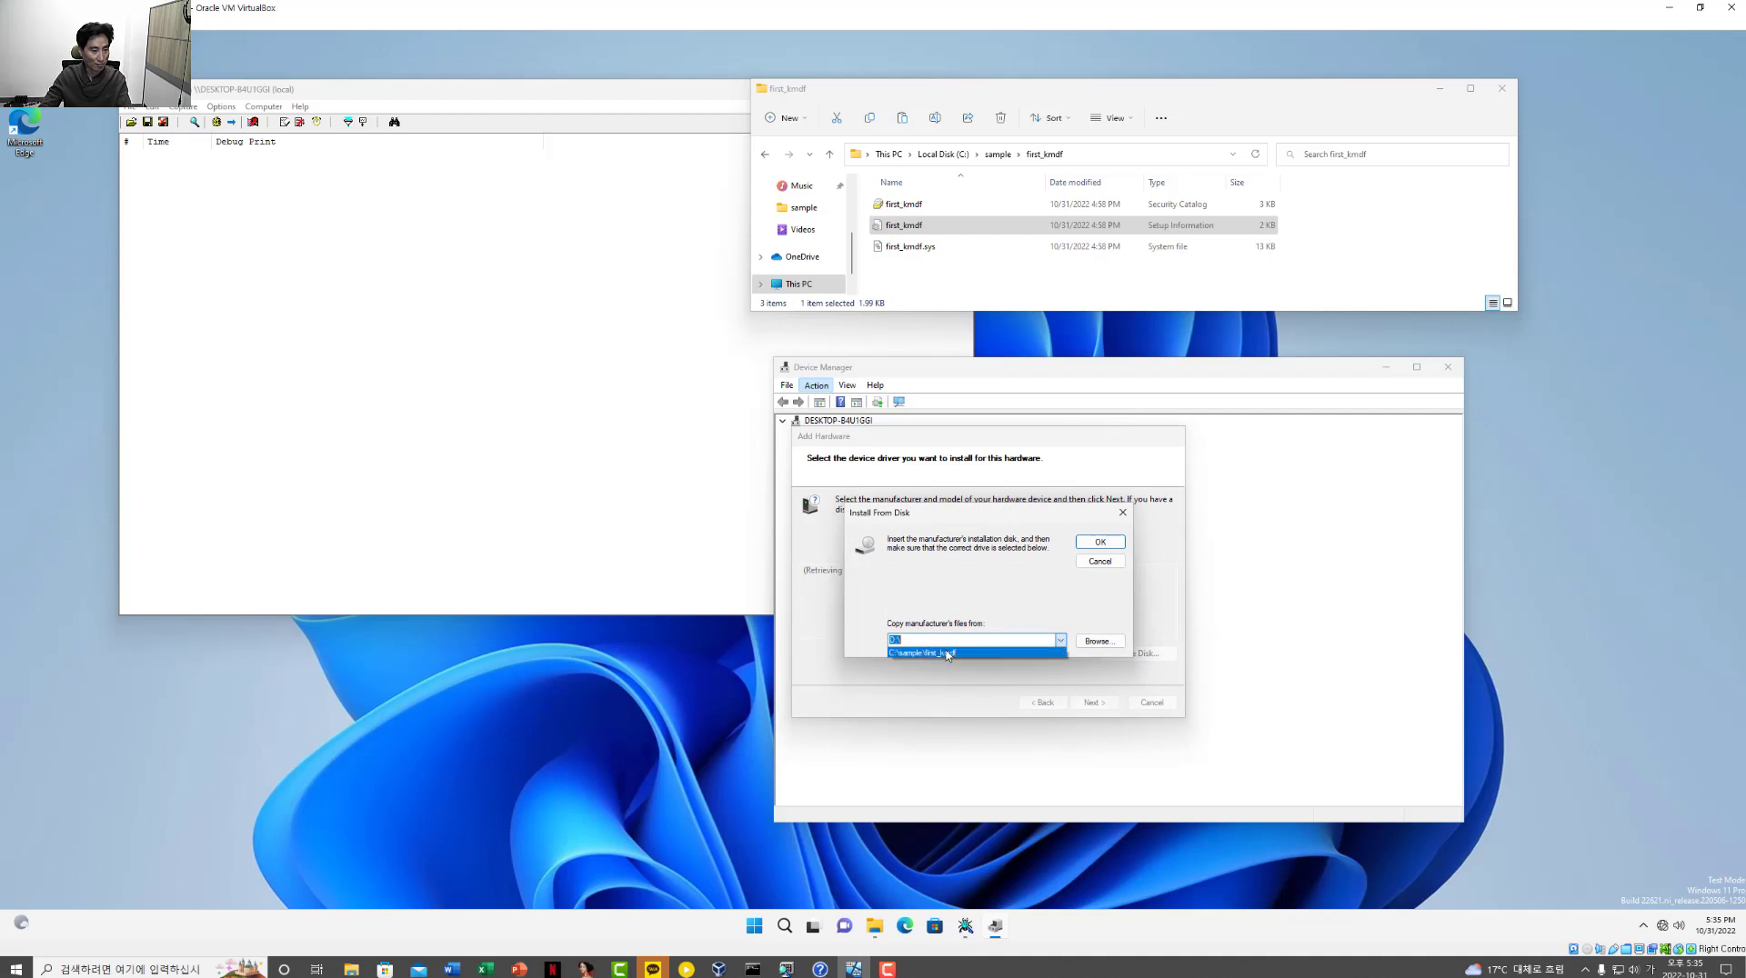
click(1091, 546)
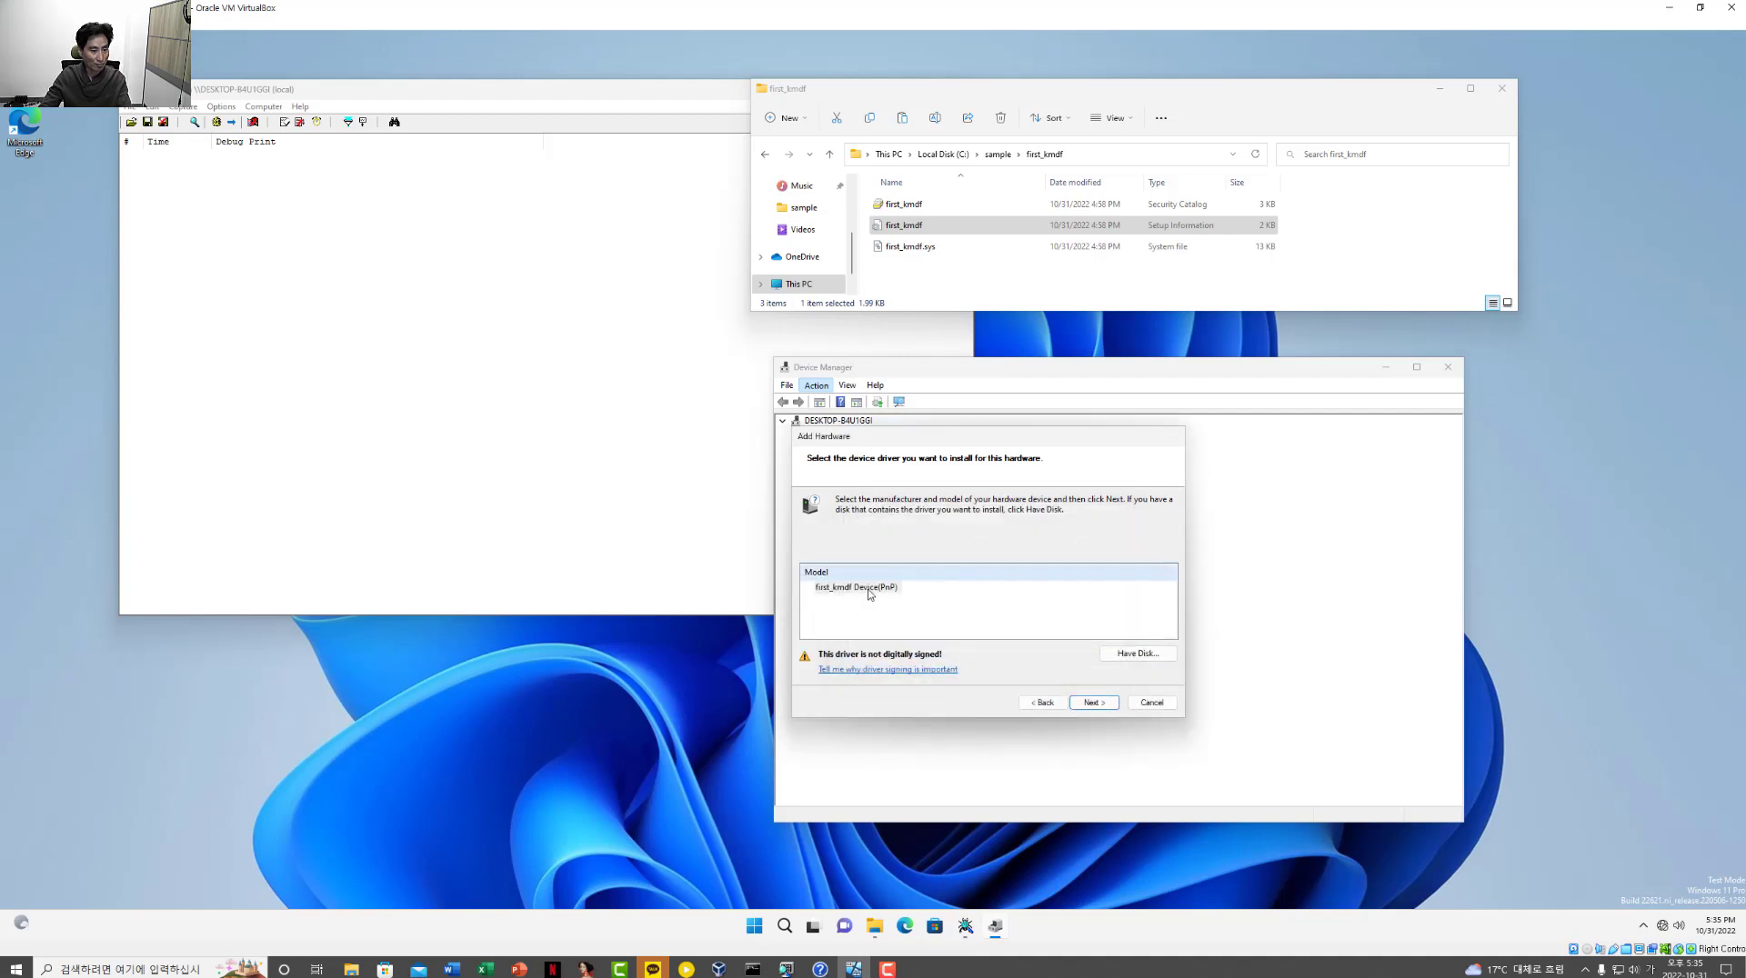
click(864, 591)
click(1109, 705)
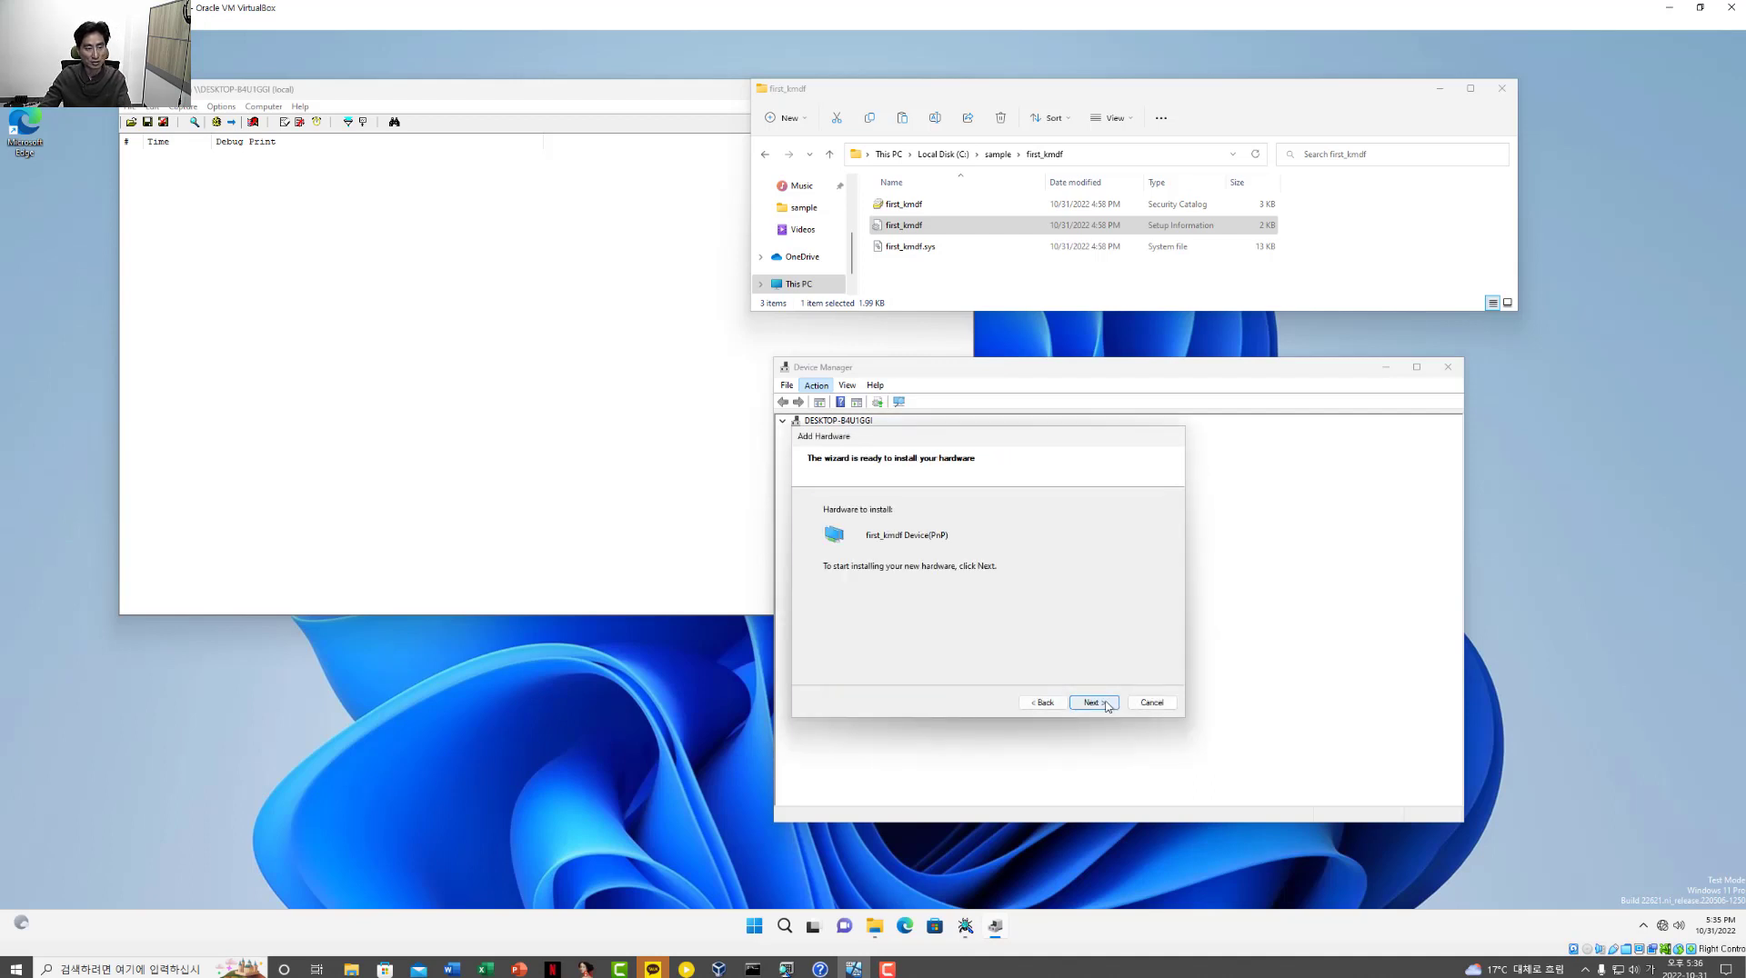
Step: Install the selected hardware, allowing the unverified driver software anyway, and finish the wizard
click(1095, 702)
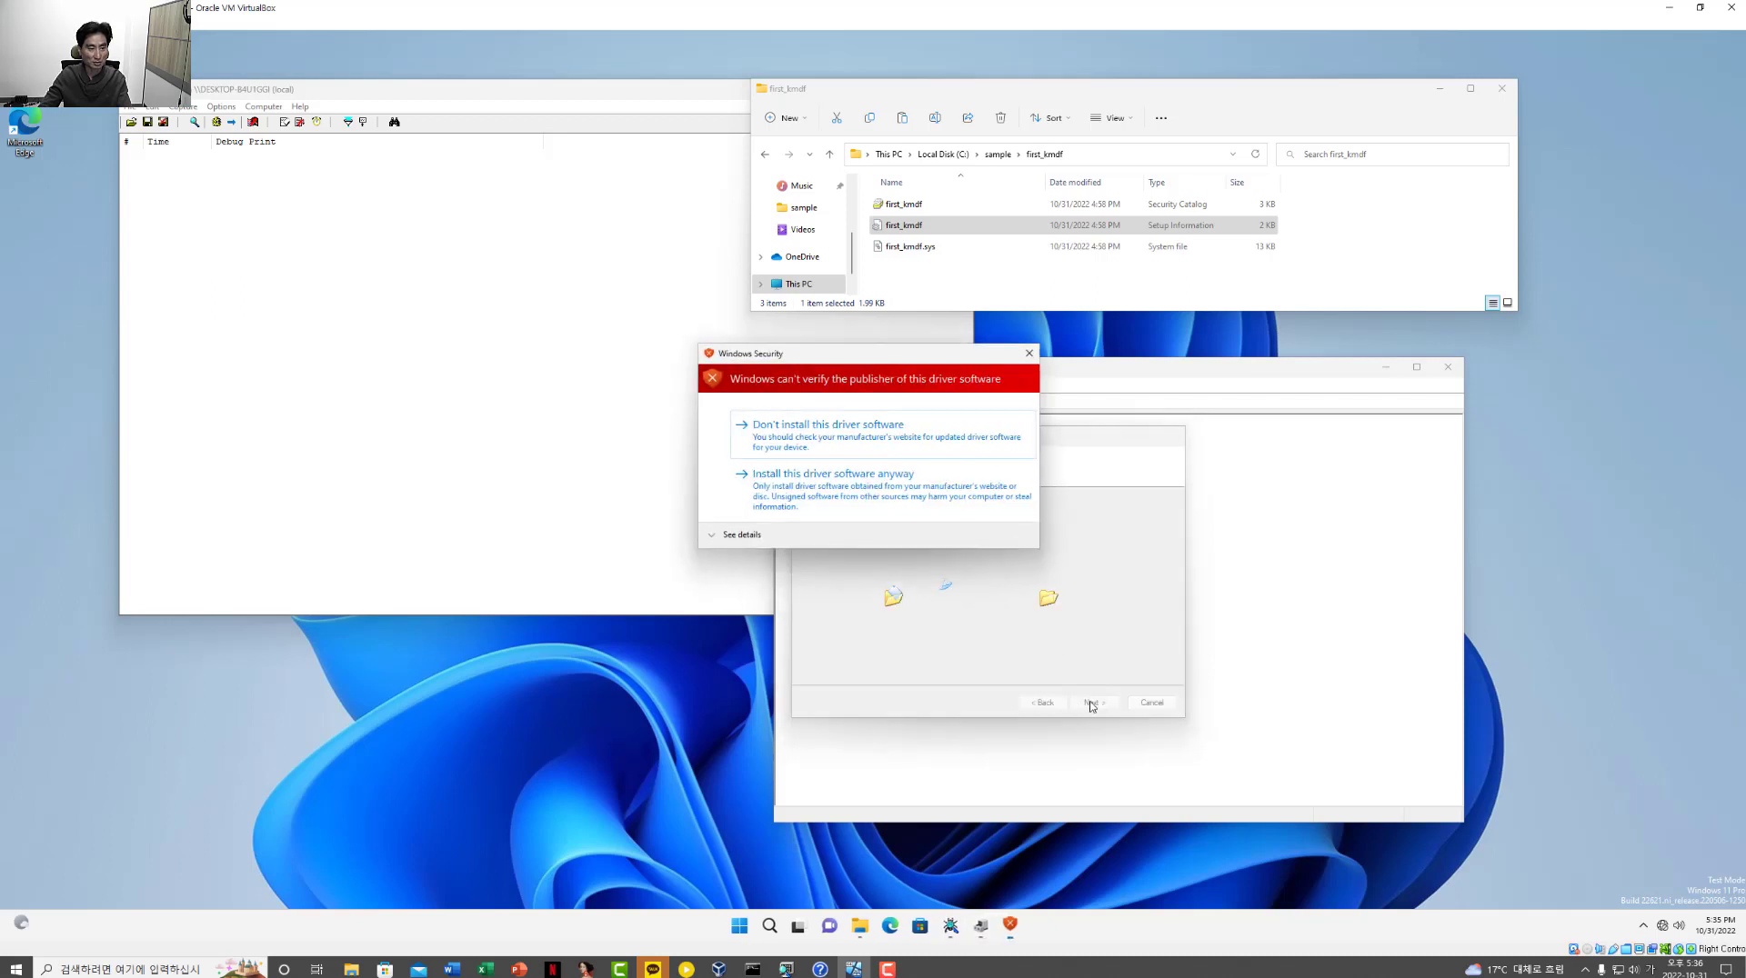
click(880, 505)
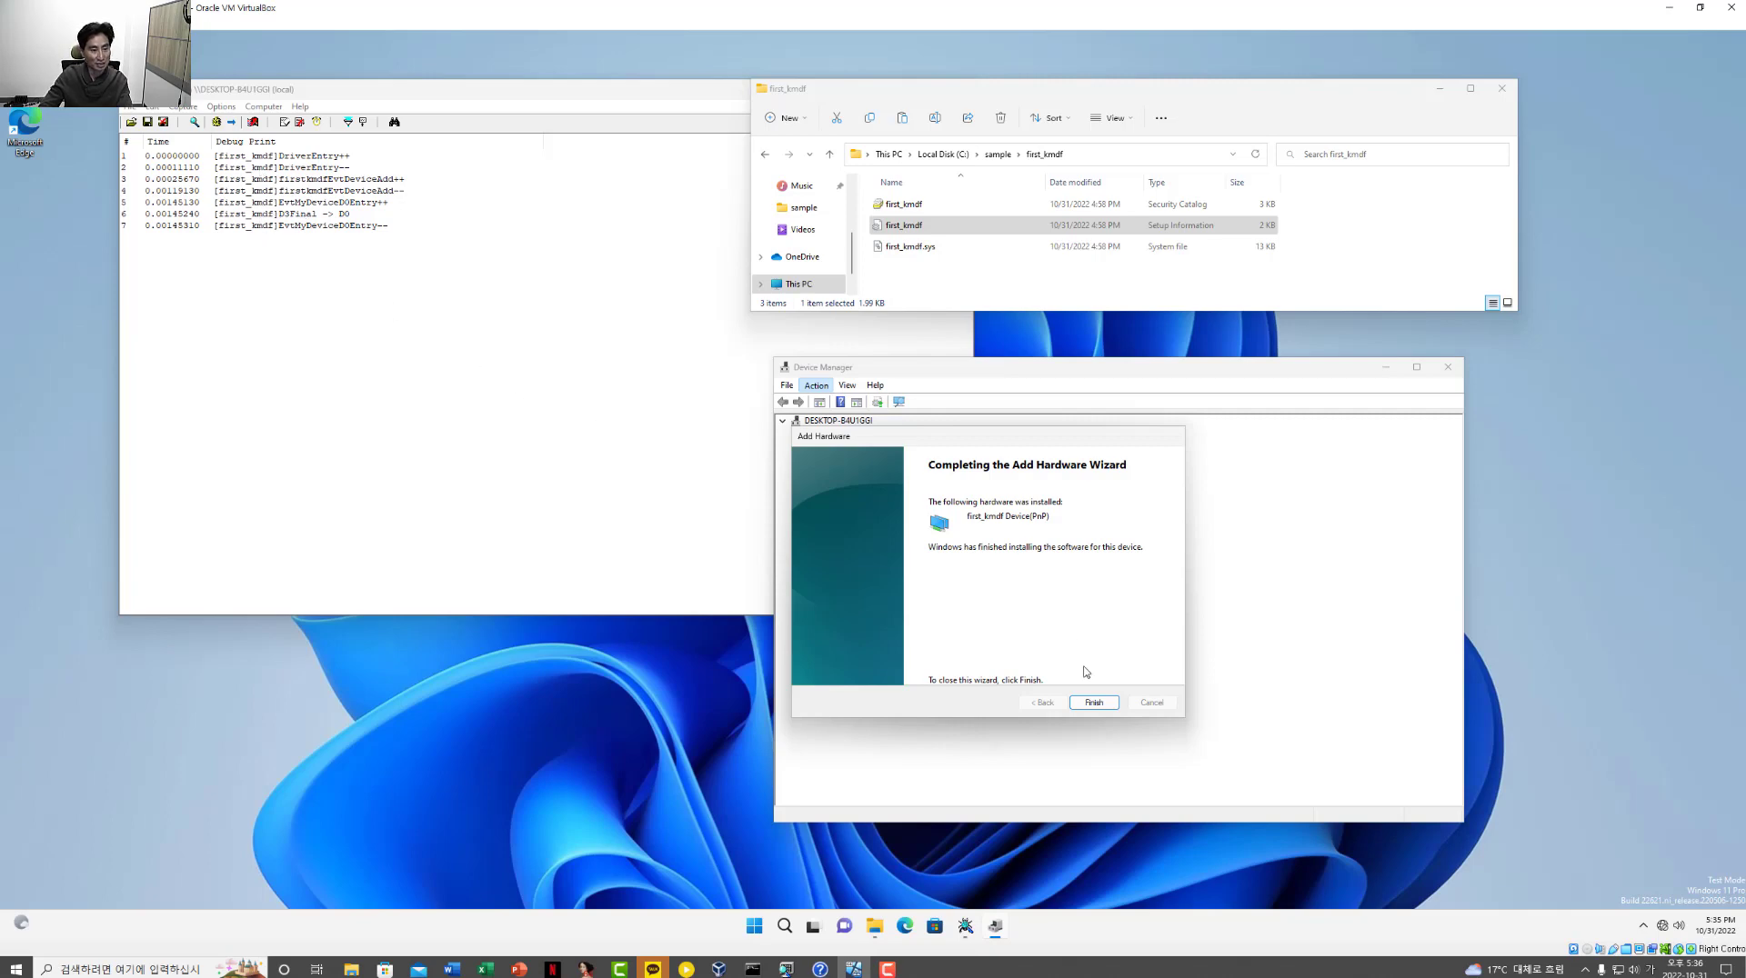
click(1095, 707)
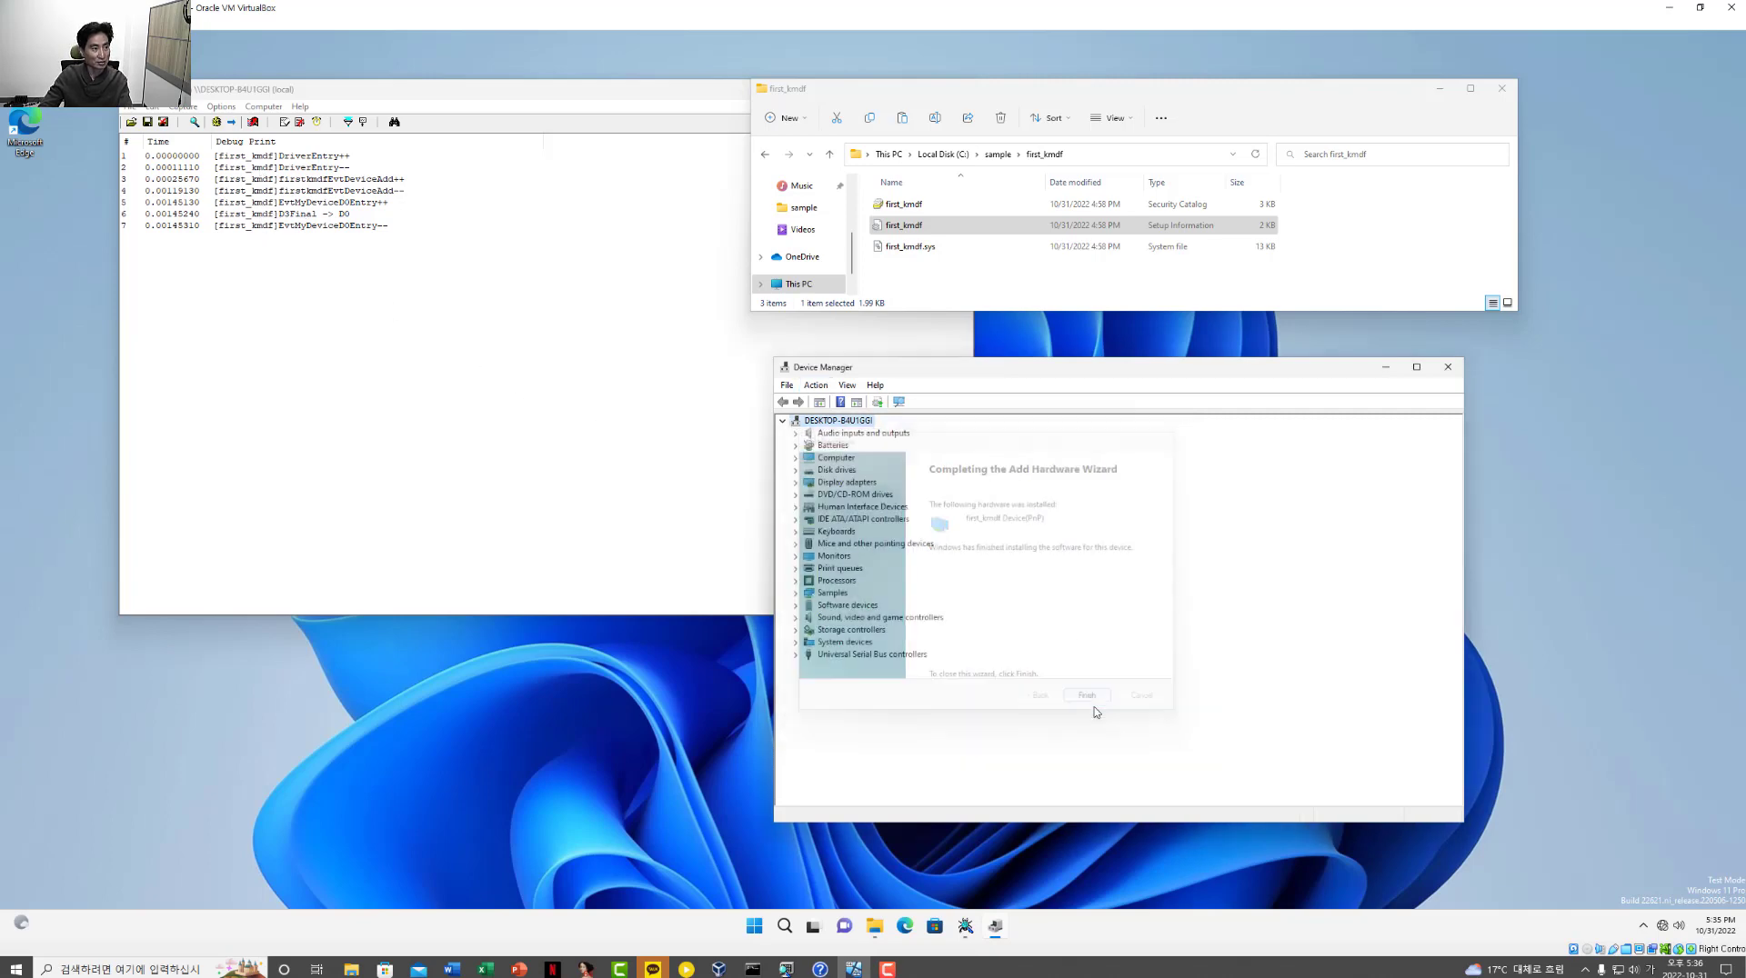
Step: Examine the EvtMyDeviceD0Entry and EvtMyDeviceD0Exit power-state messages captured in DebugView
click(483, 307)
click(327, 224)
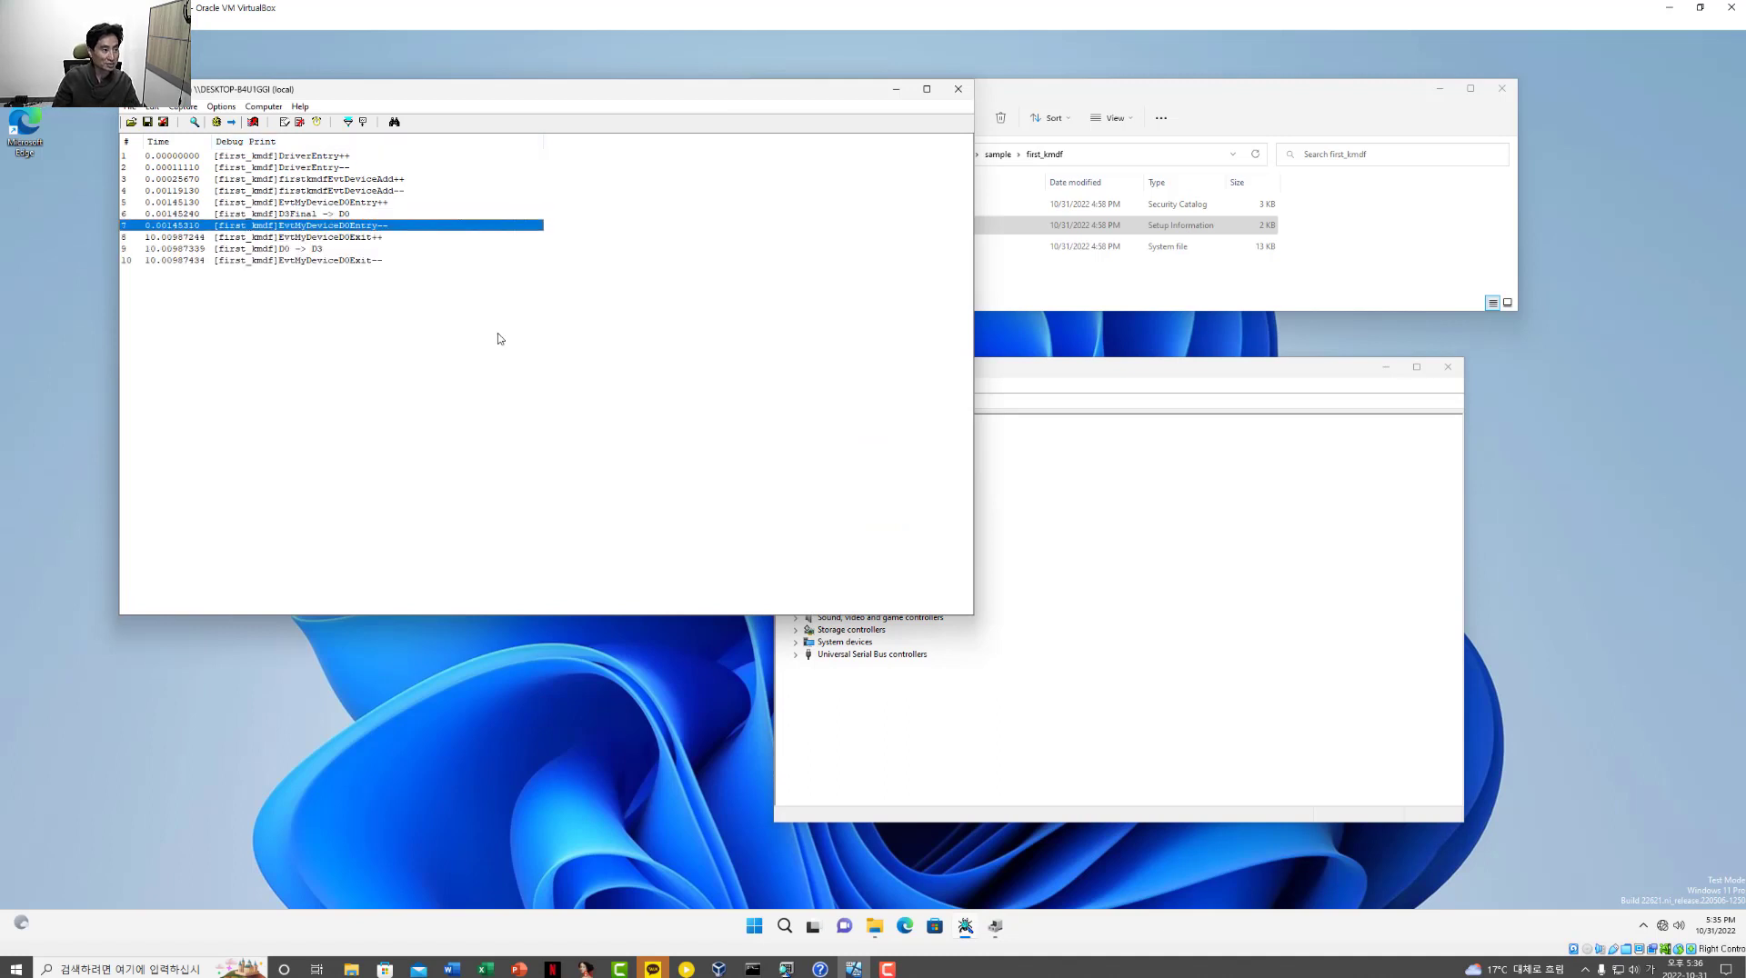
click(334, 238)
click(324, 249)
click(327, 261)
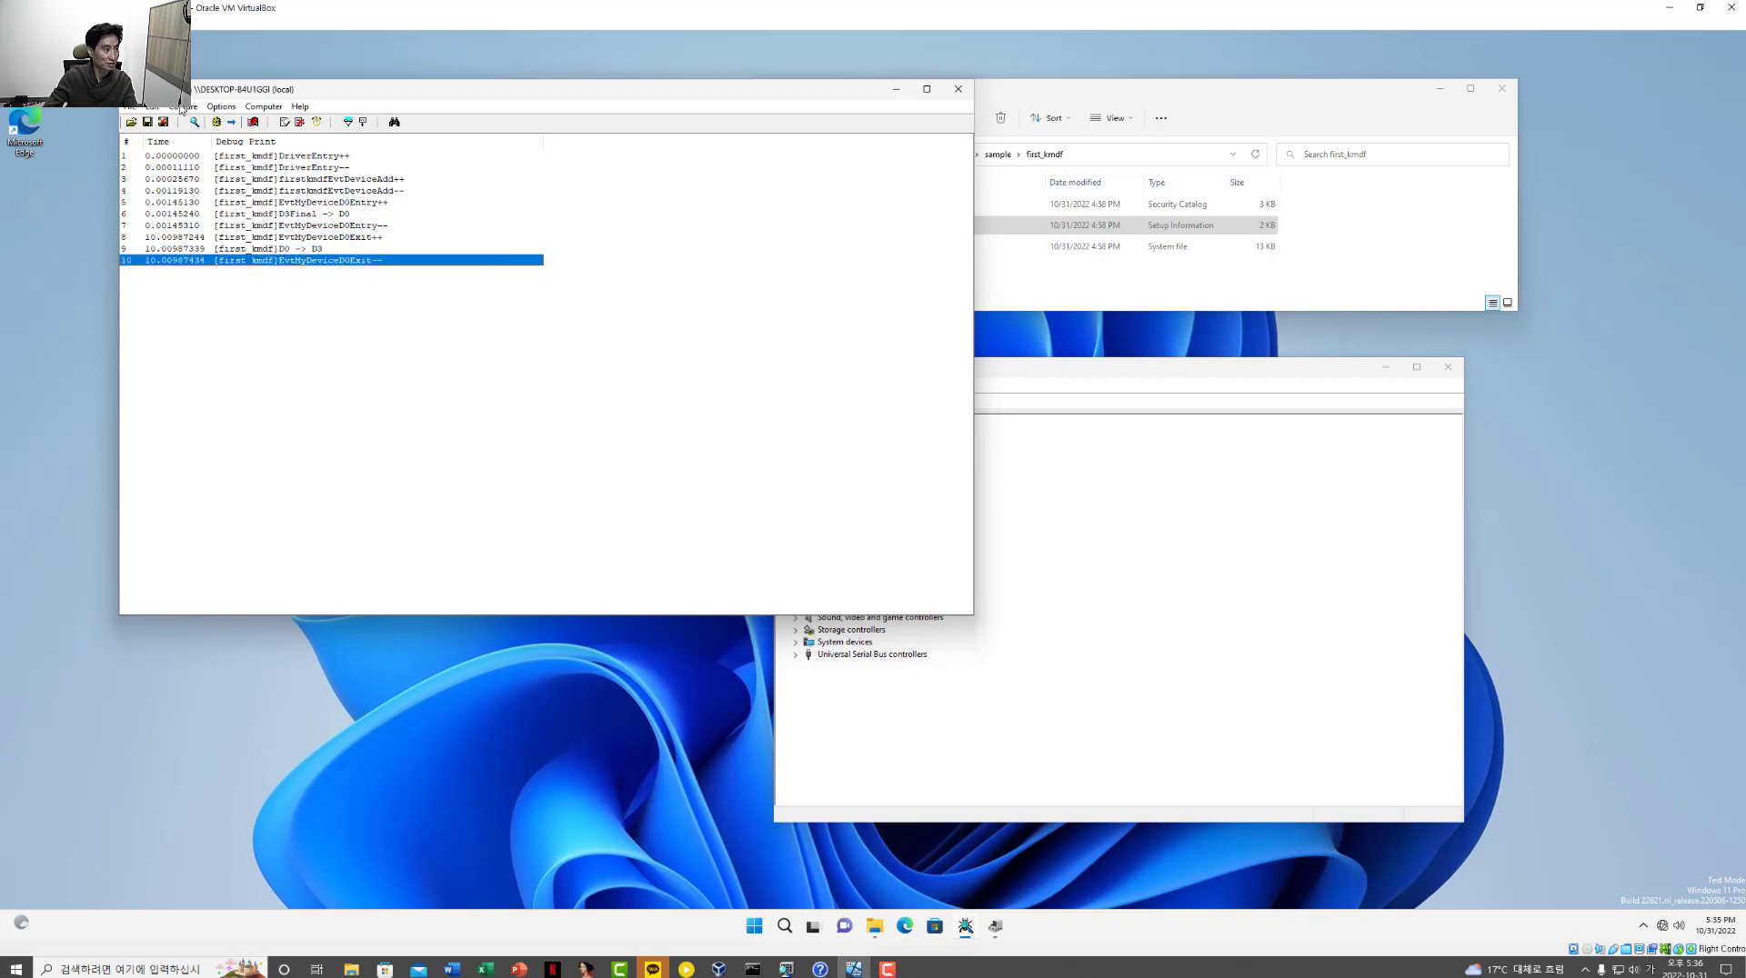
Step: Move DebugView toward the screen's centre, set its font size to 20, and widen the Debug Print column to show full messages
drag(223, 96, 558, 124)
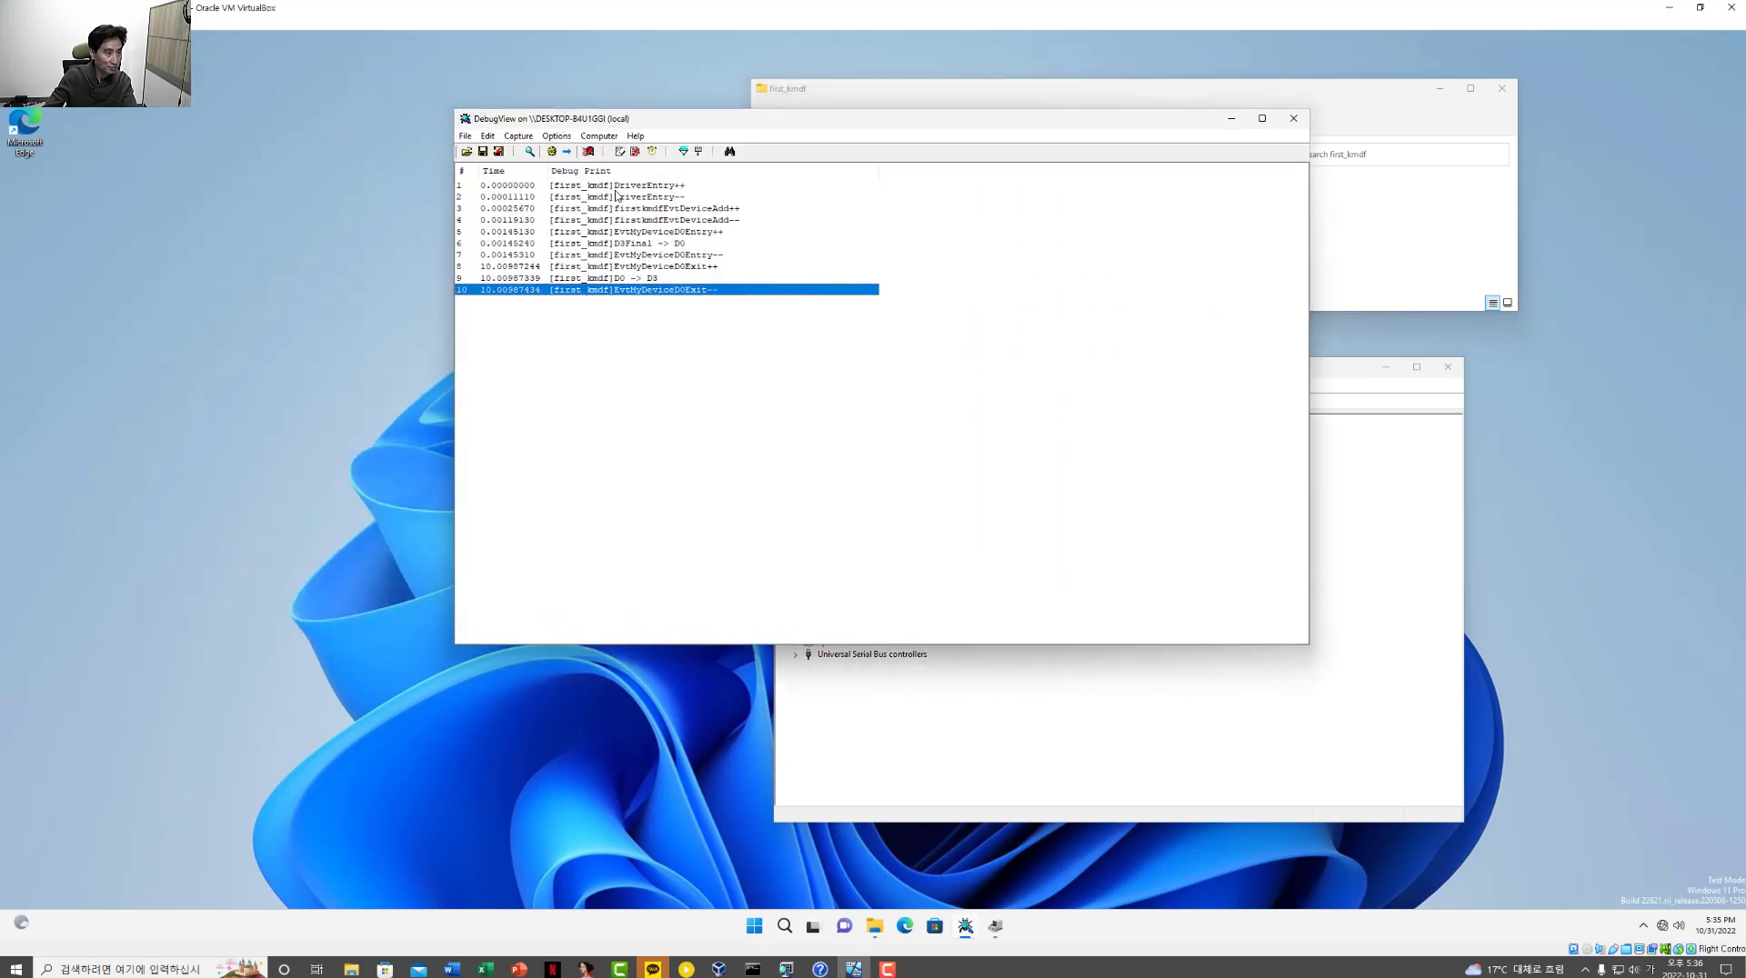
click(532, 137)
mouse_move(491, 137)
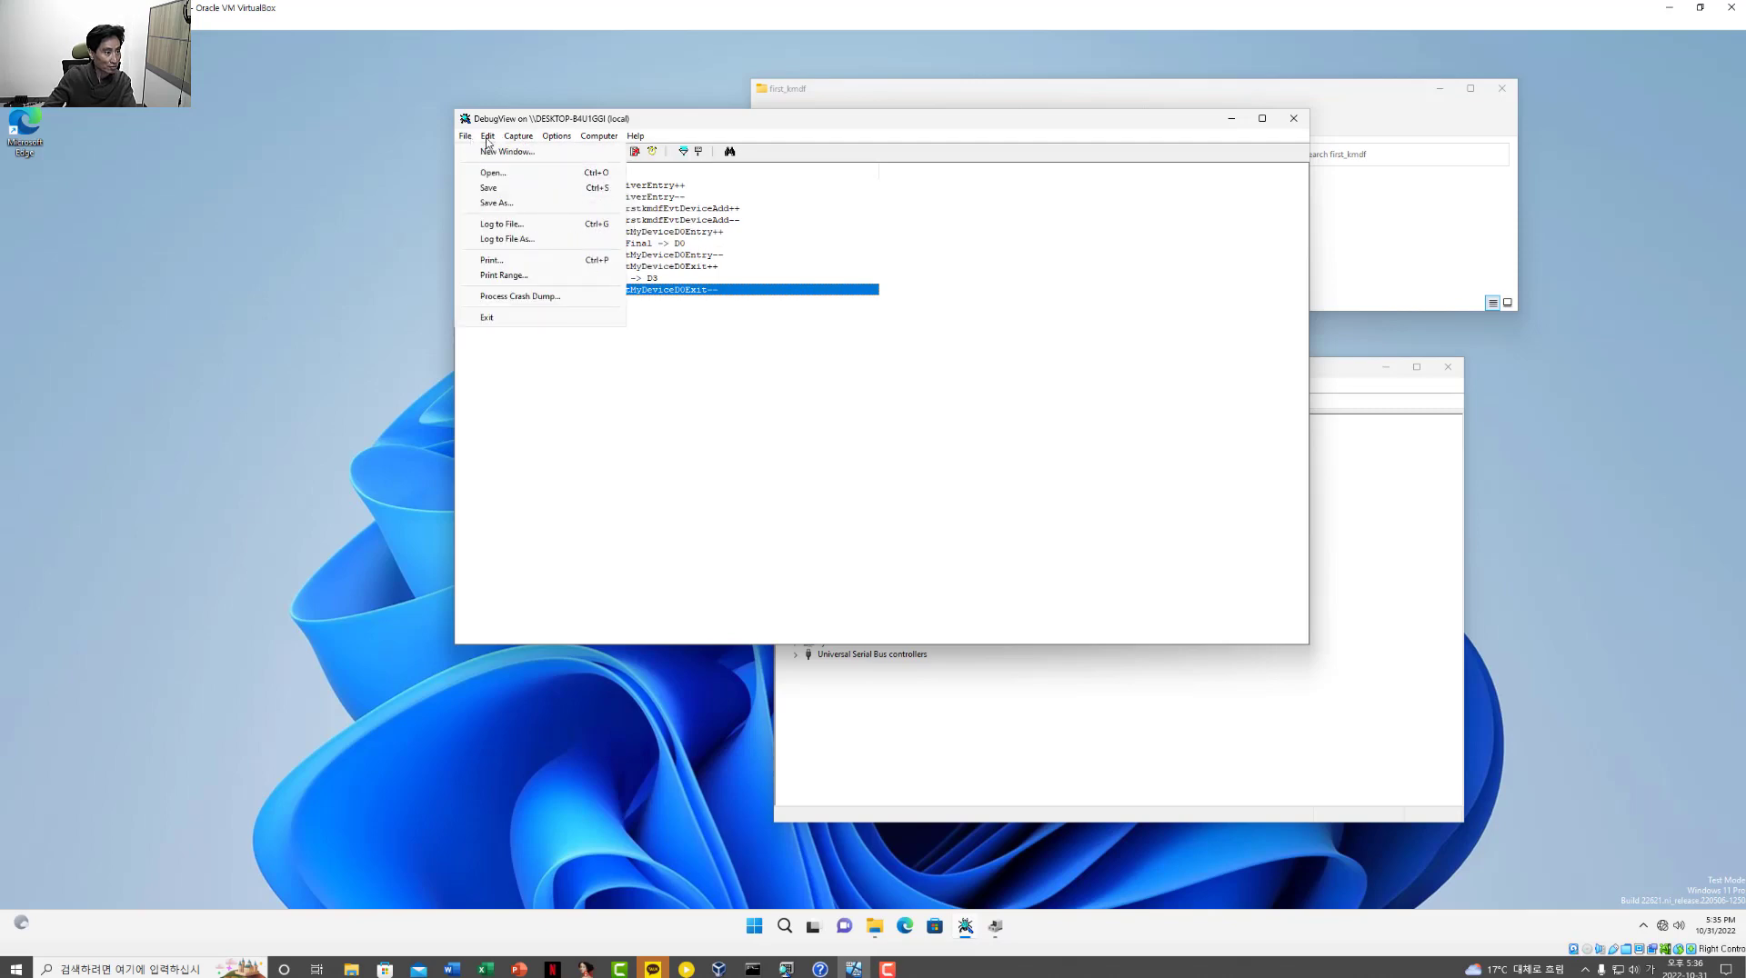
click(528, 138)
click(556, 136)
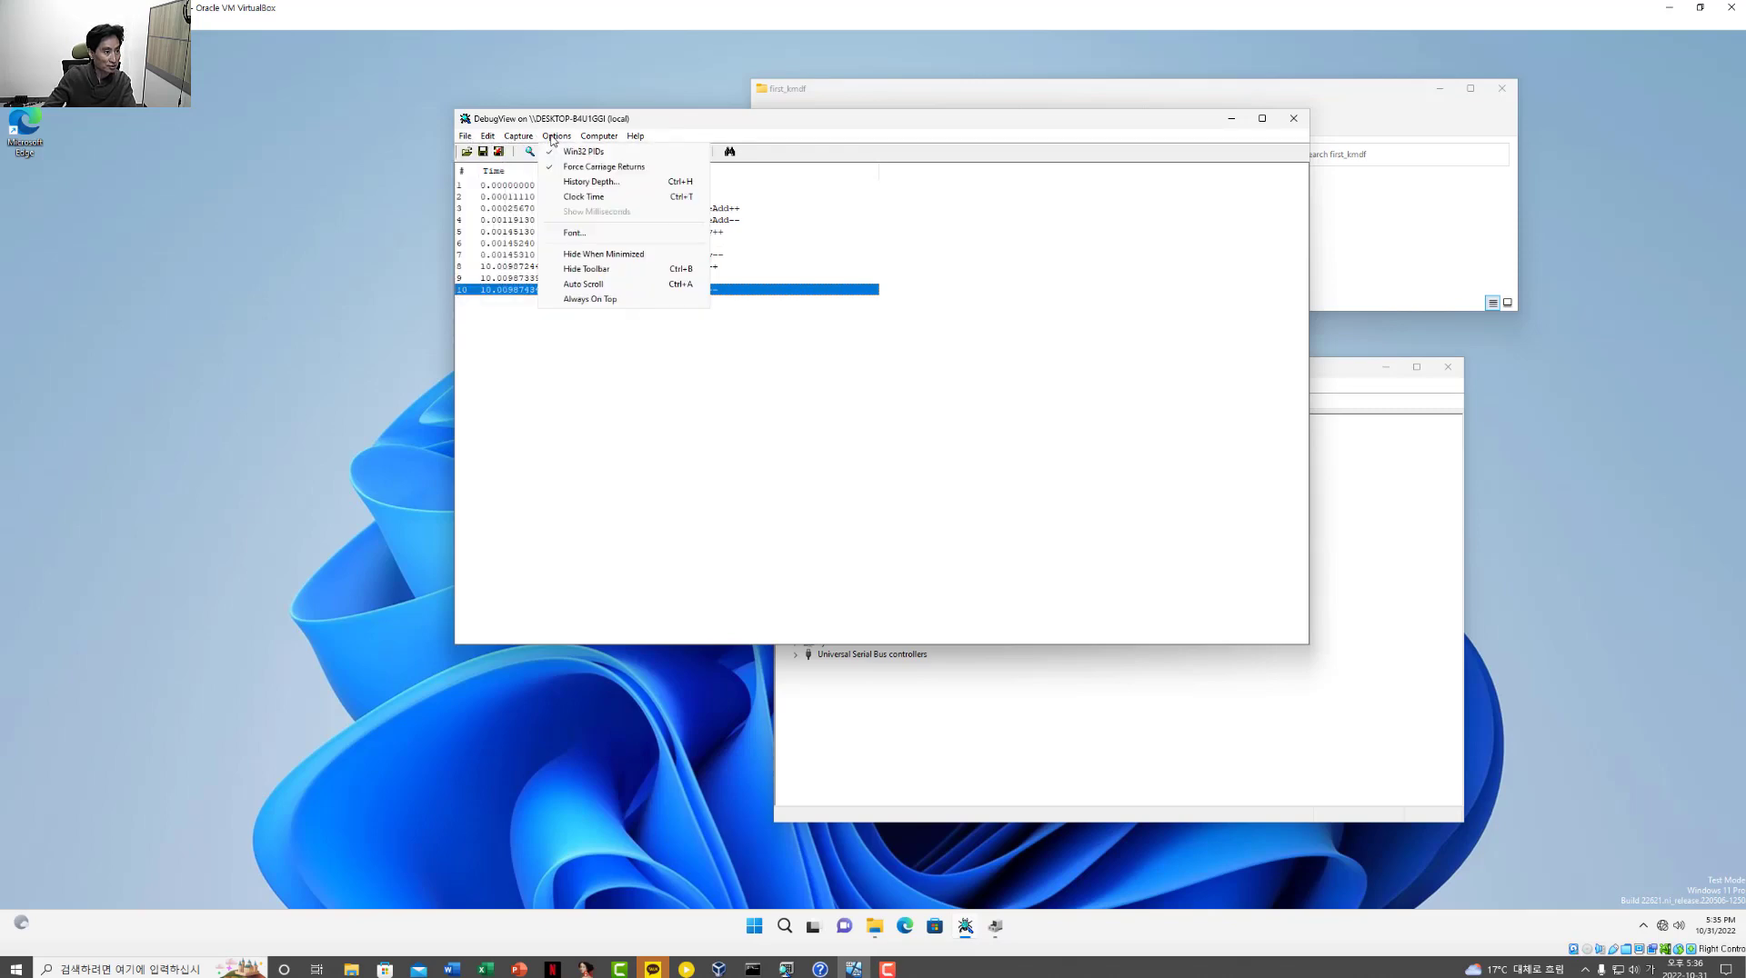
click(582, 235)
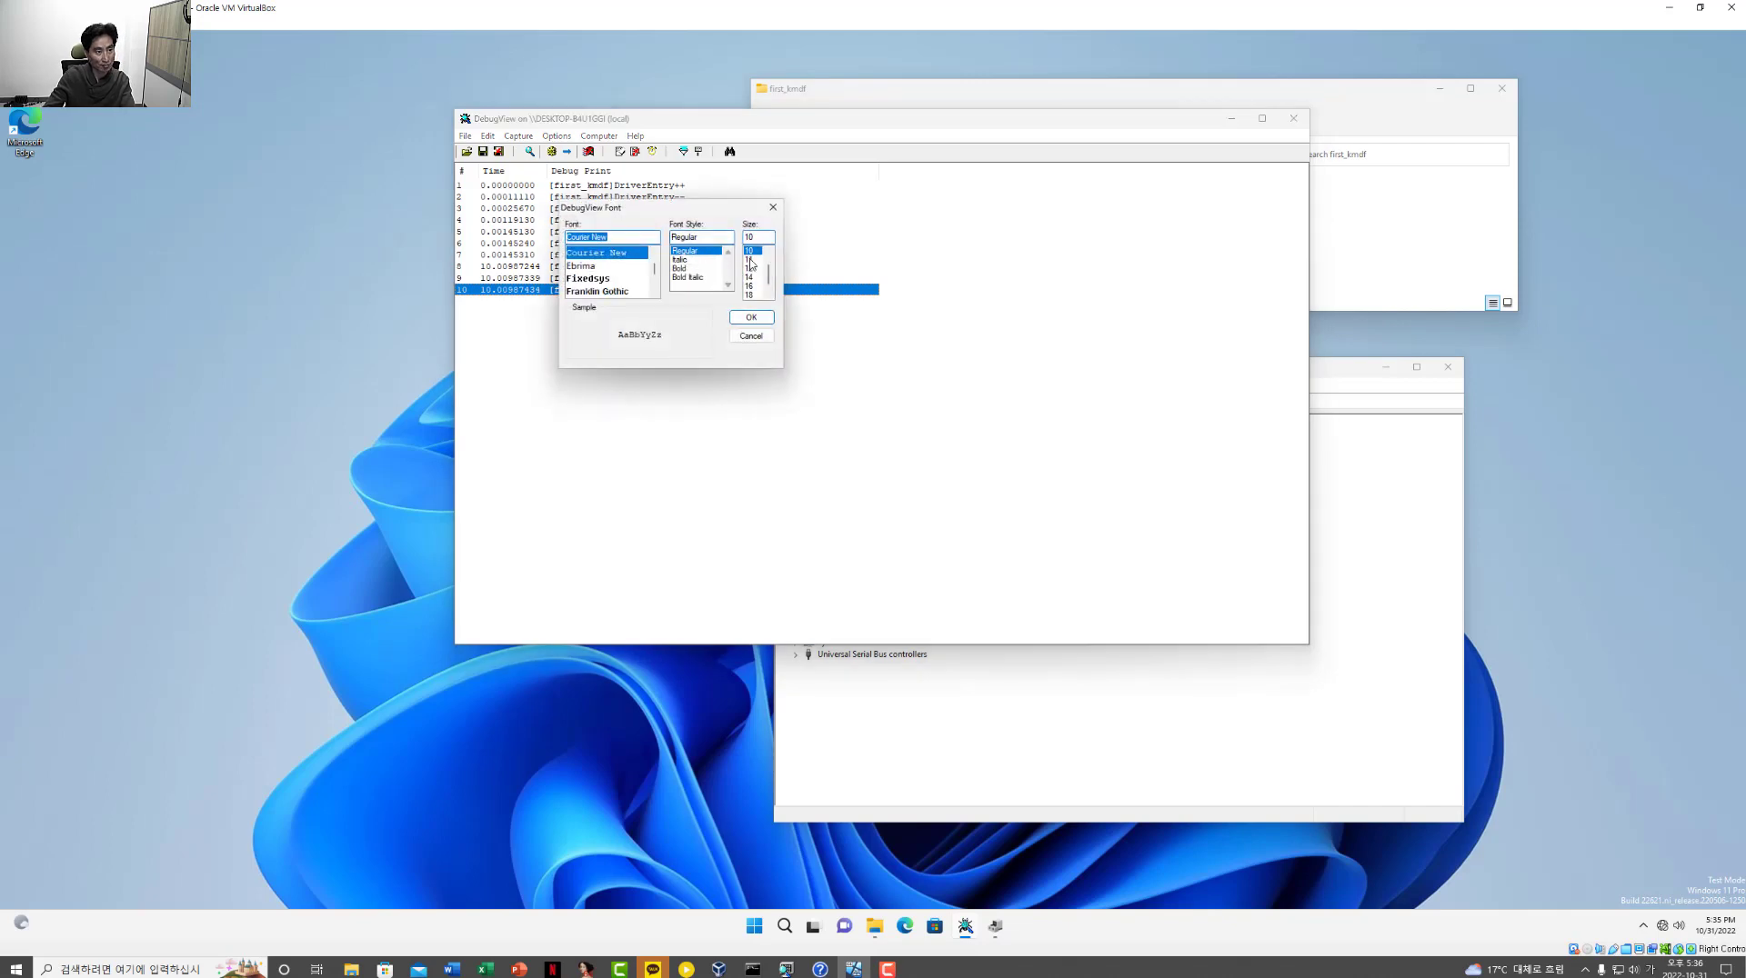
scroll(758, 291, down, 1)
click(748, 295)
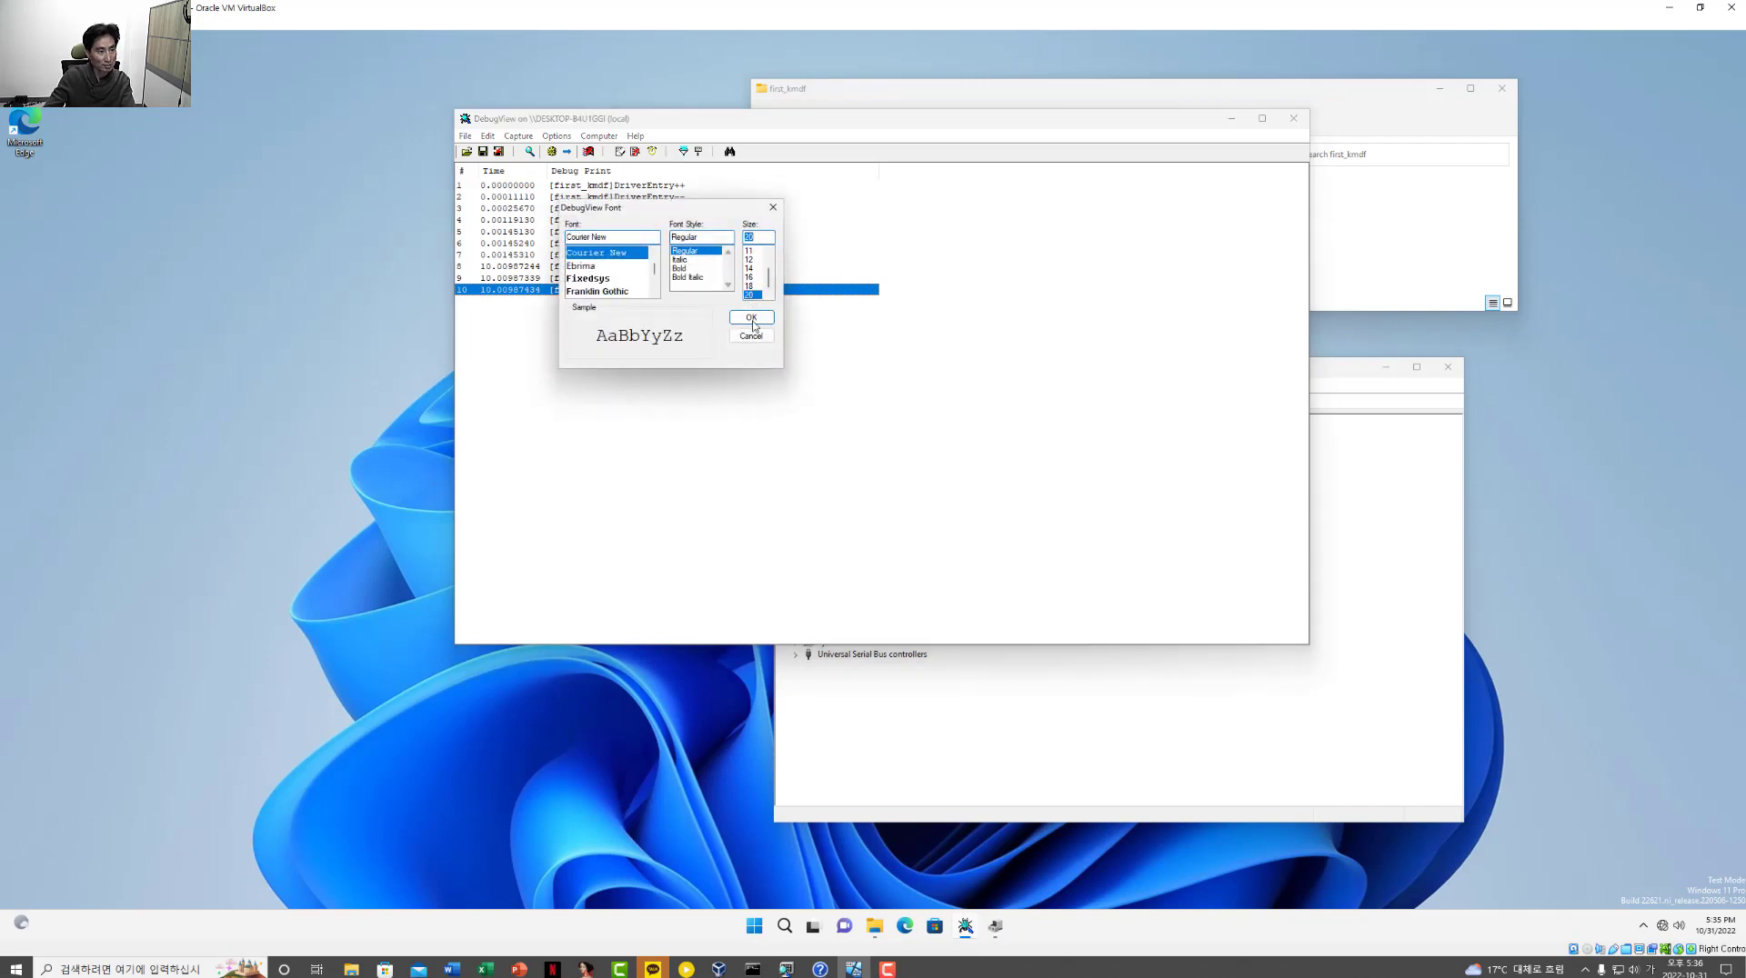
click(751, 316)
drag(879, 174, 1085, 174)
click(782, 202)
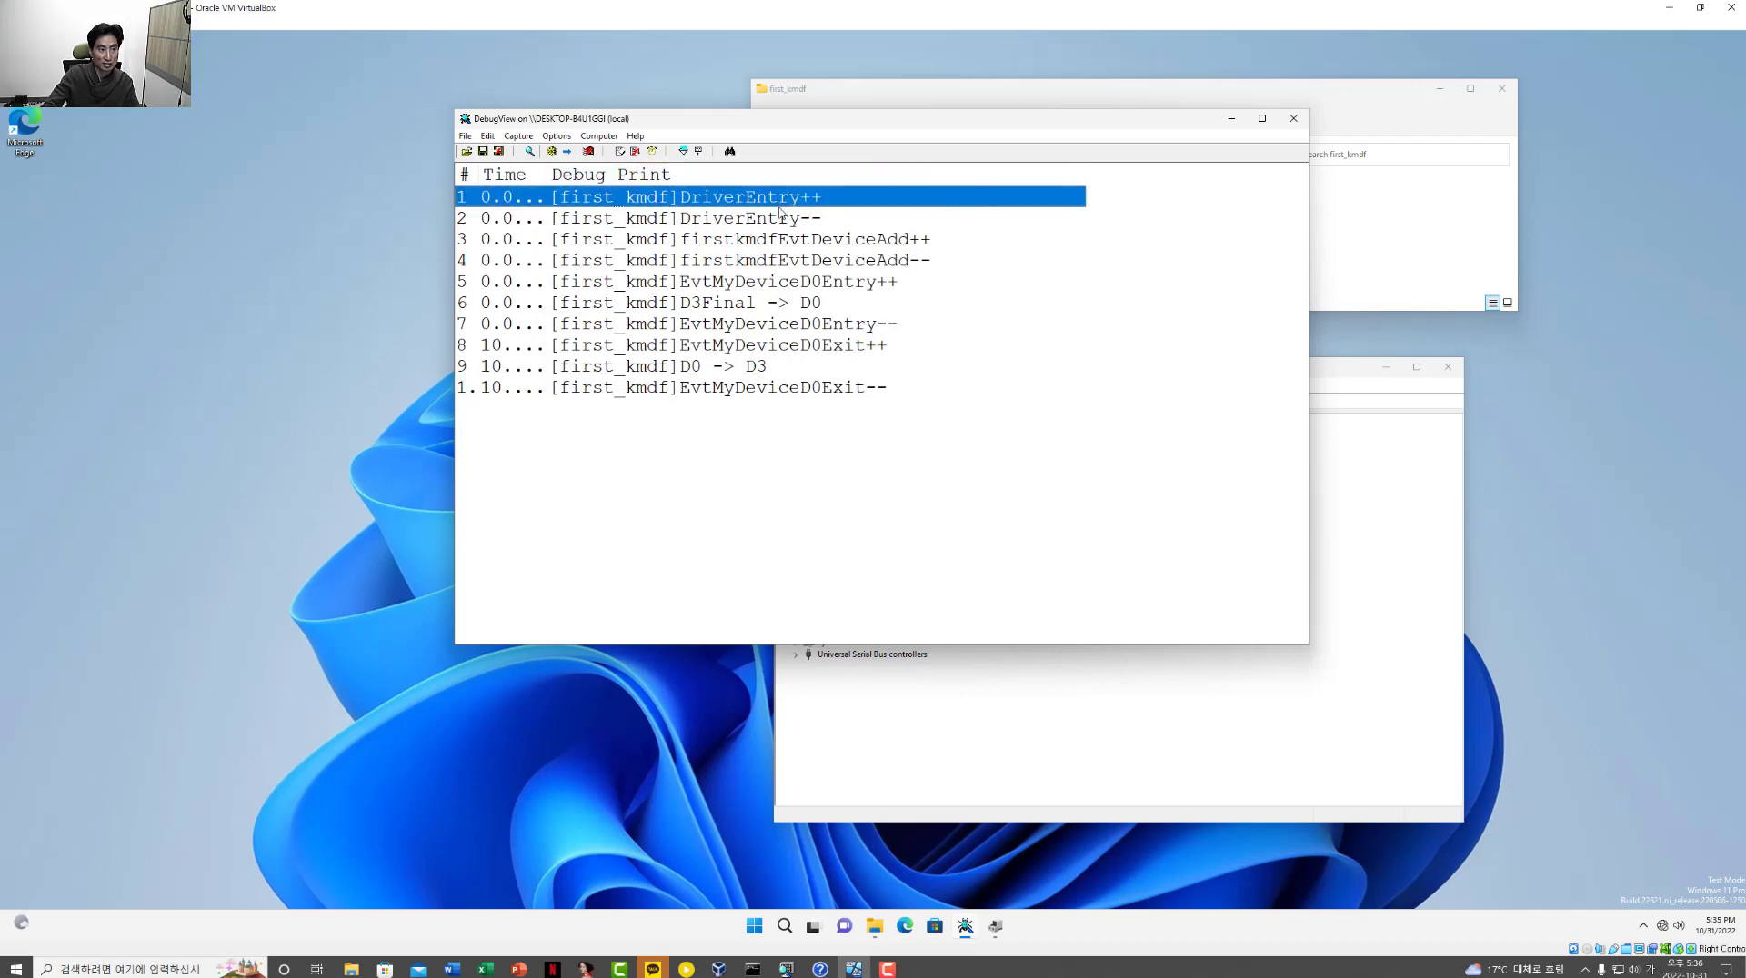
Step: Examine the DriverEntry, firstkmdfEvtDeviceAdd and EvtMyDeviceD0Entry messages in the debug log and compare them with the practice flow slide
click(769, 221)
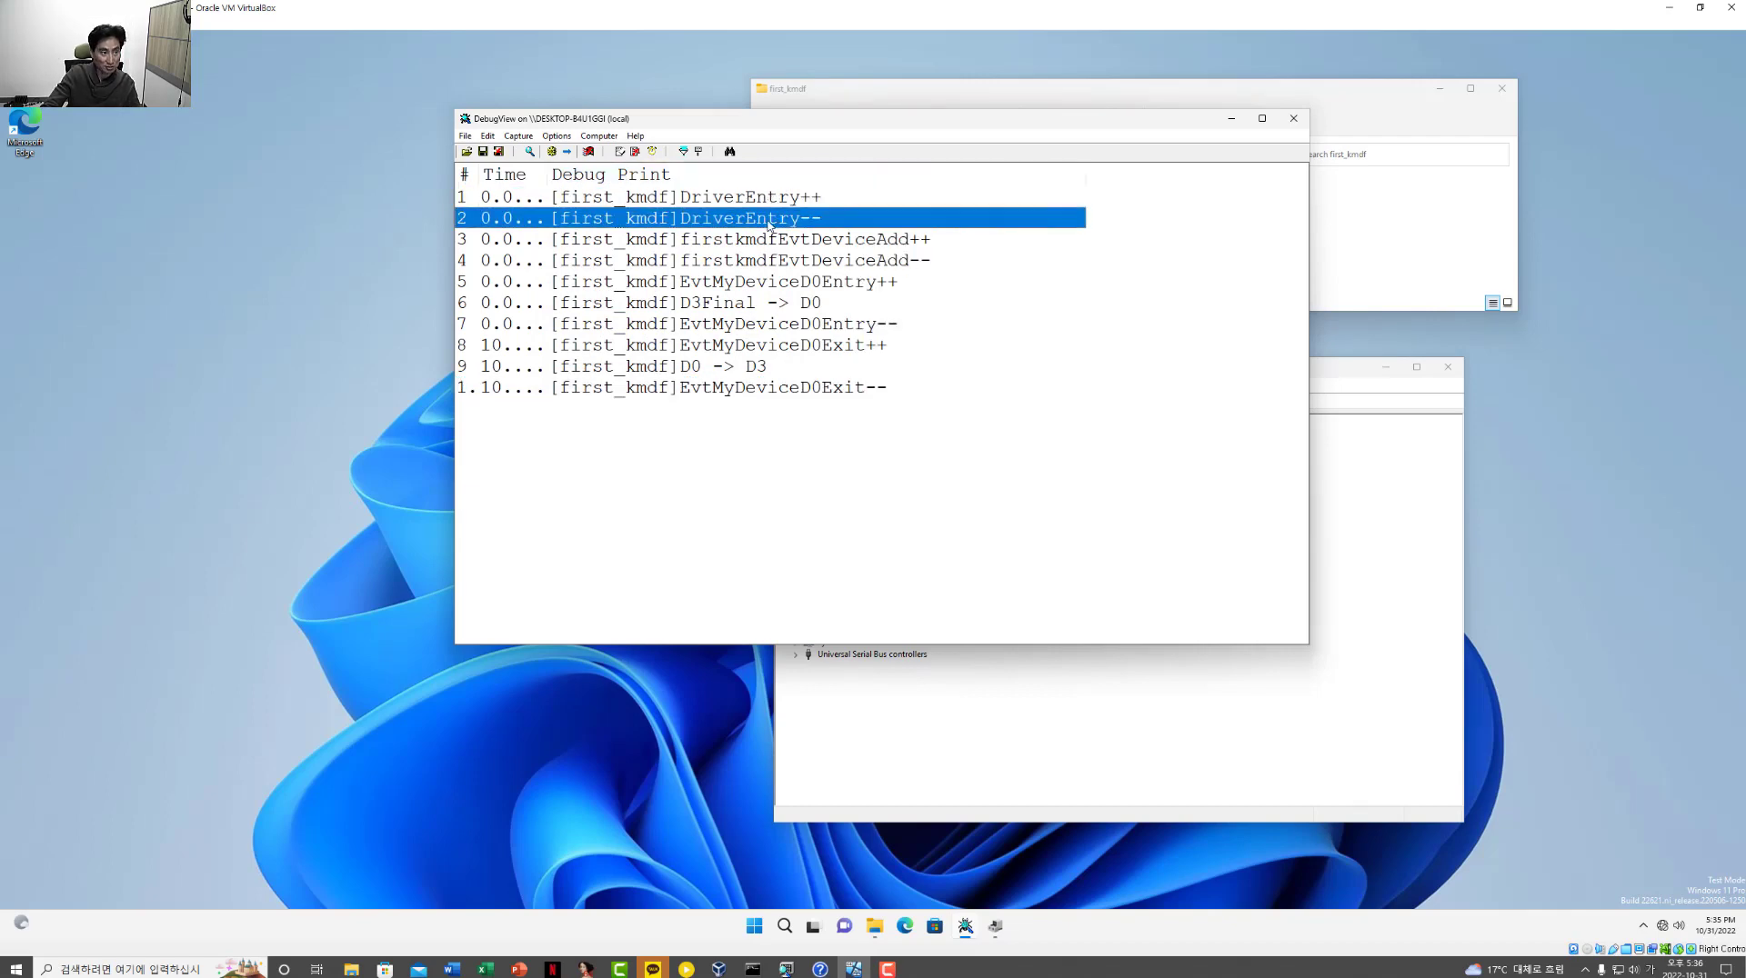
click(812, 243)
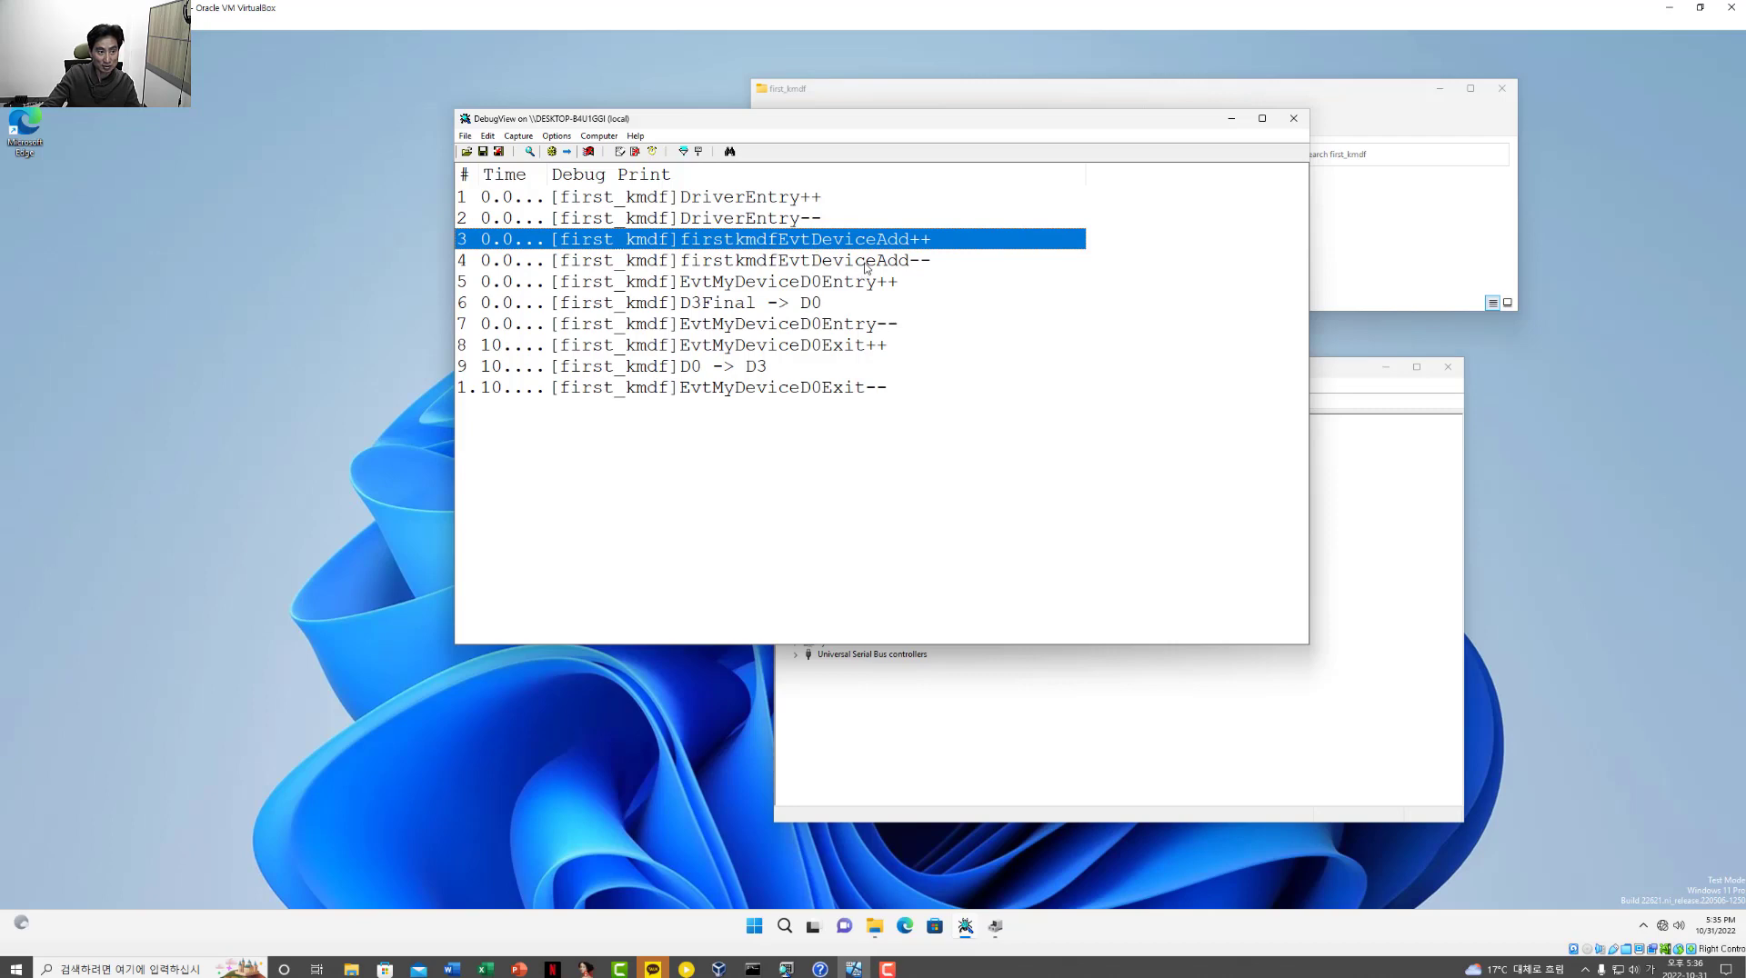
click(866, 263)
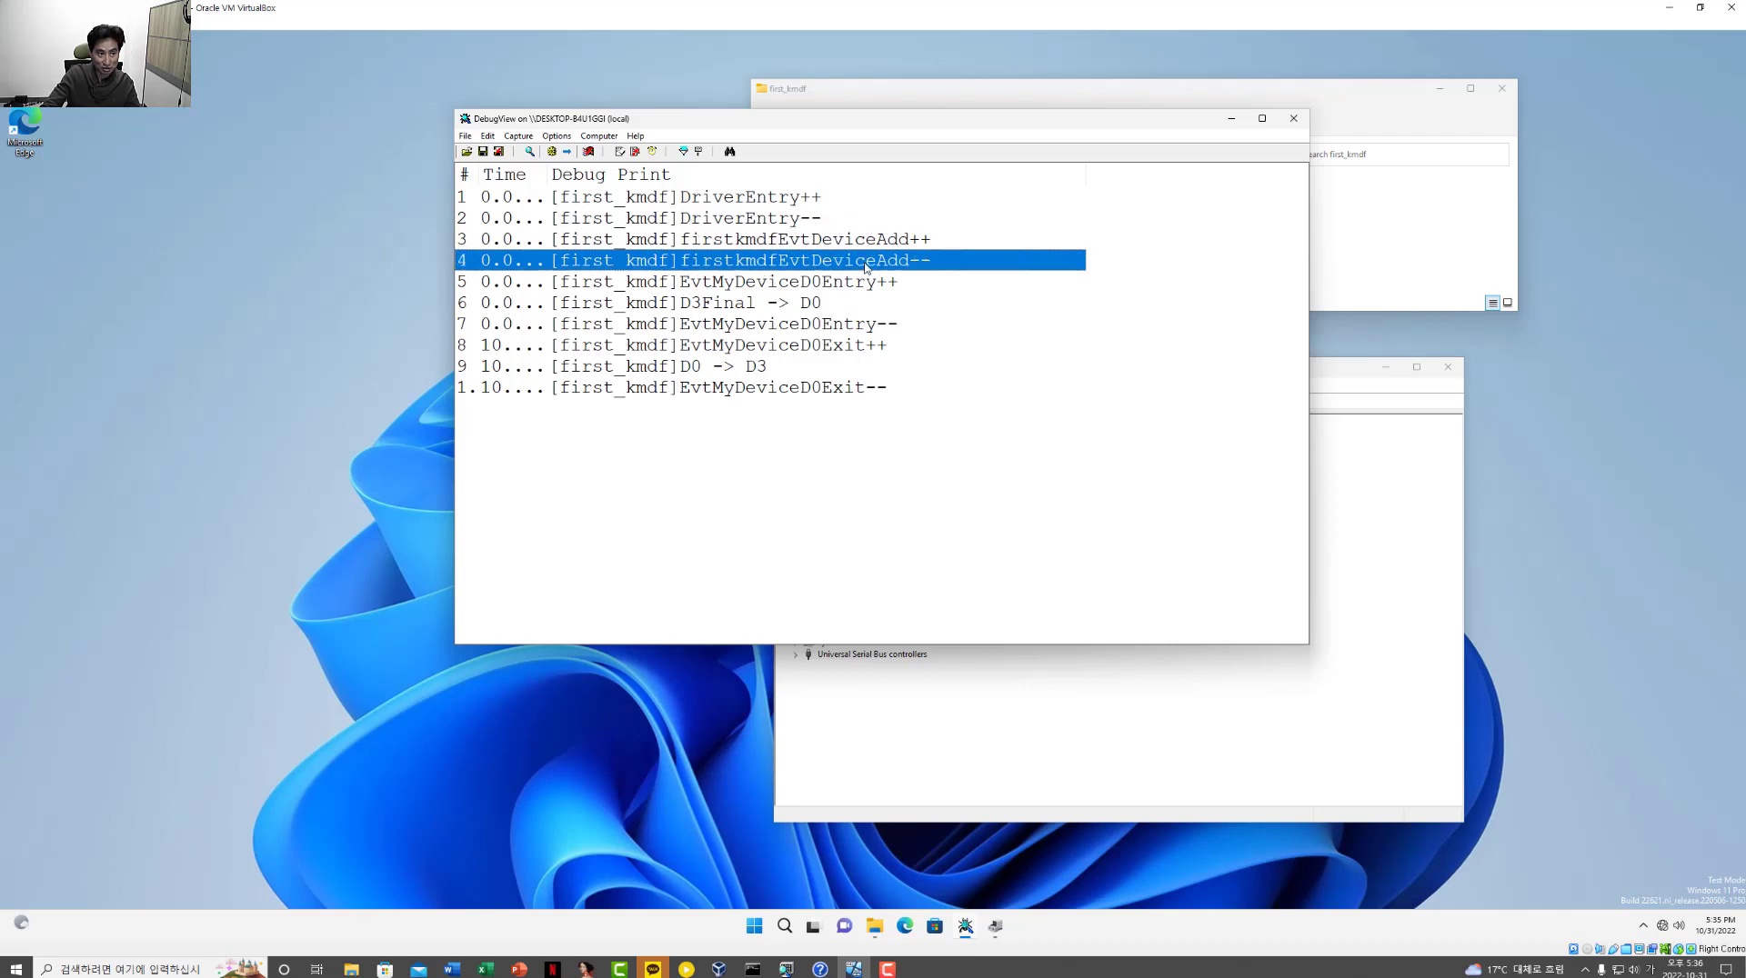
click(826, 284)
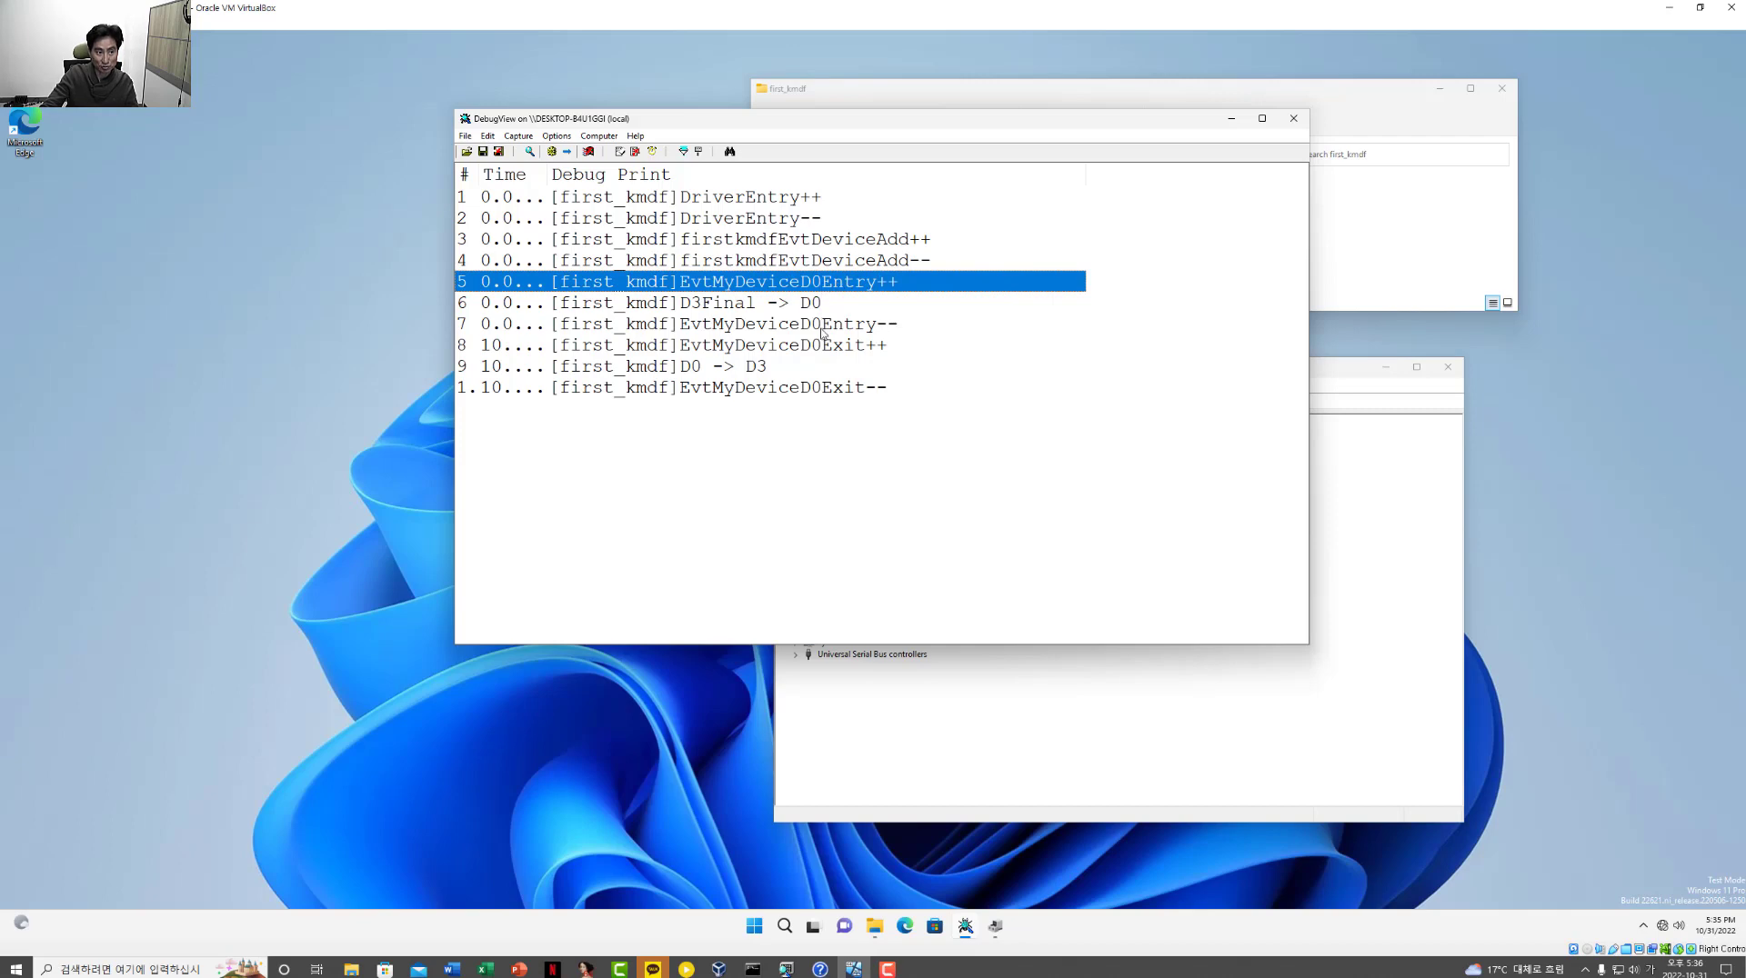
click(771, 320)
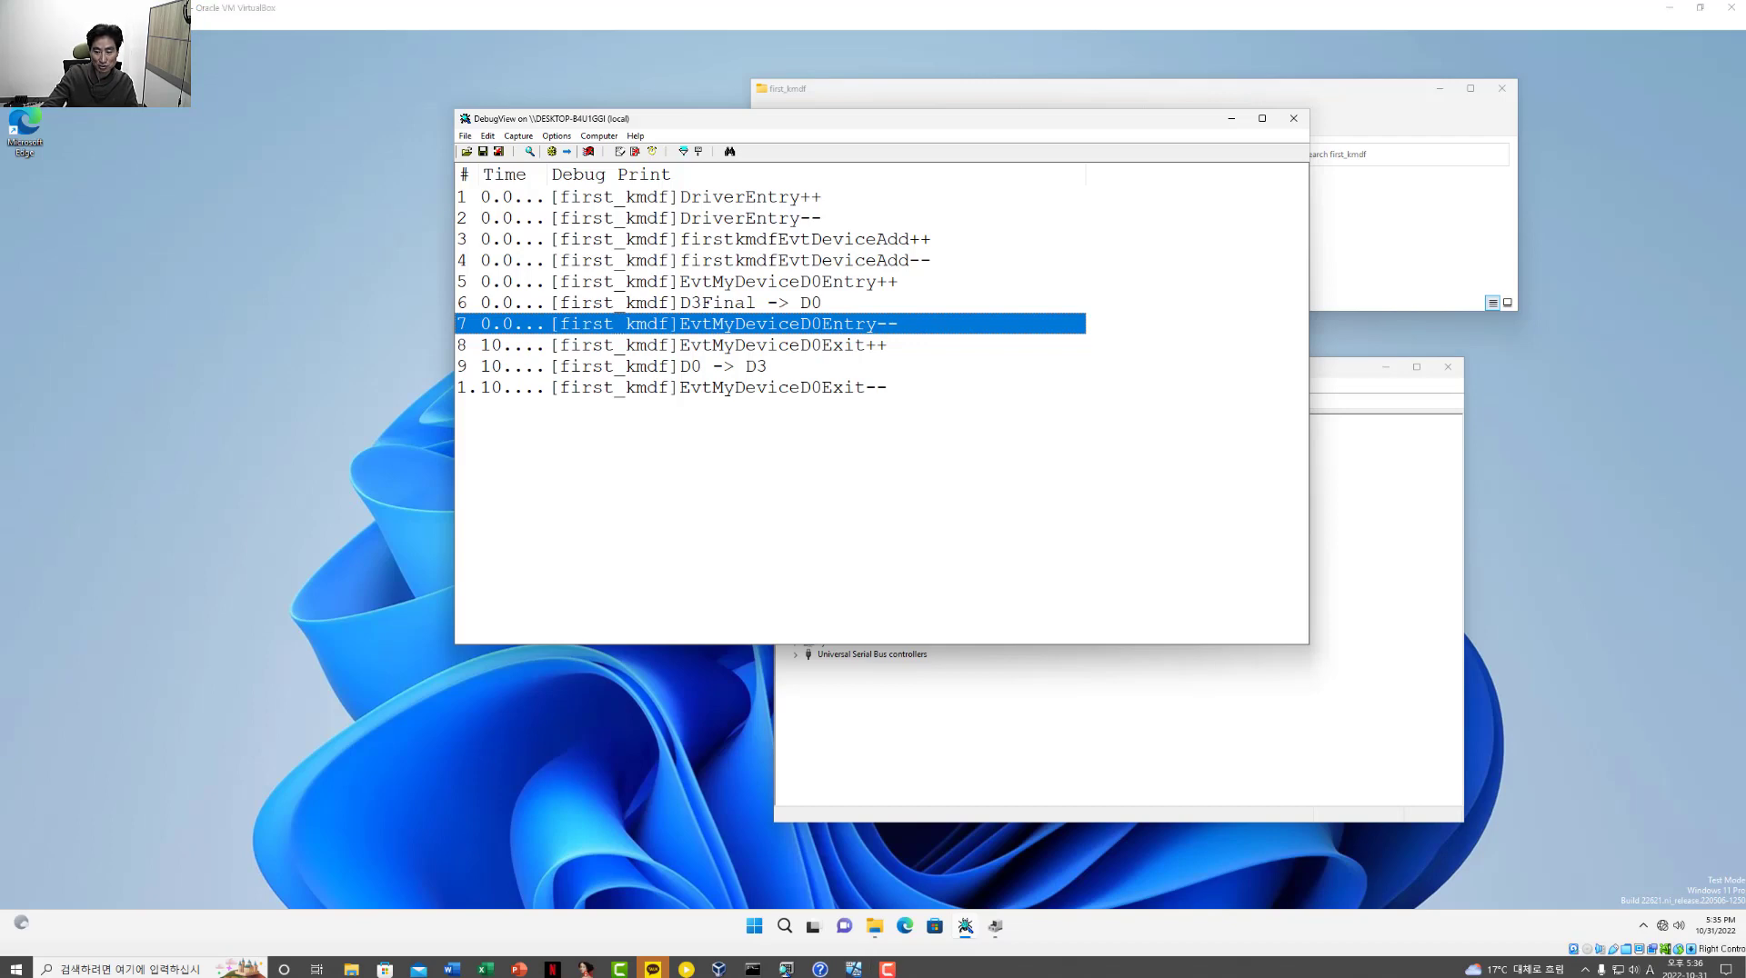
key(alt+Tab)
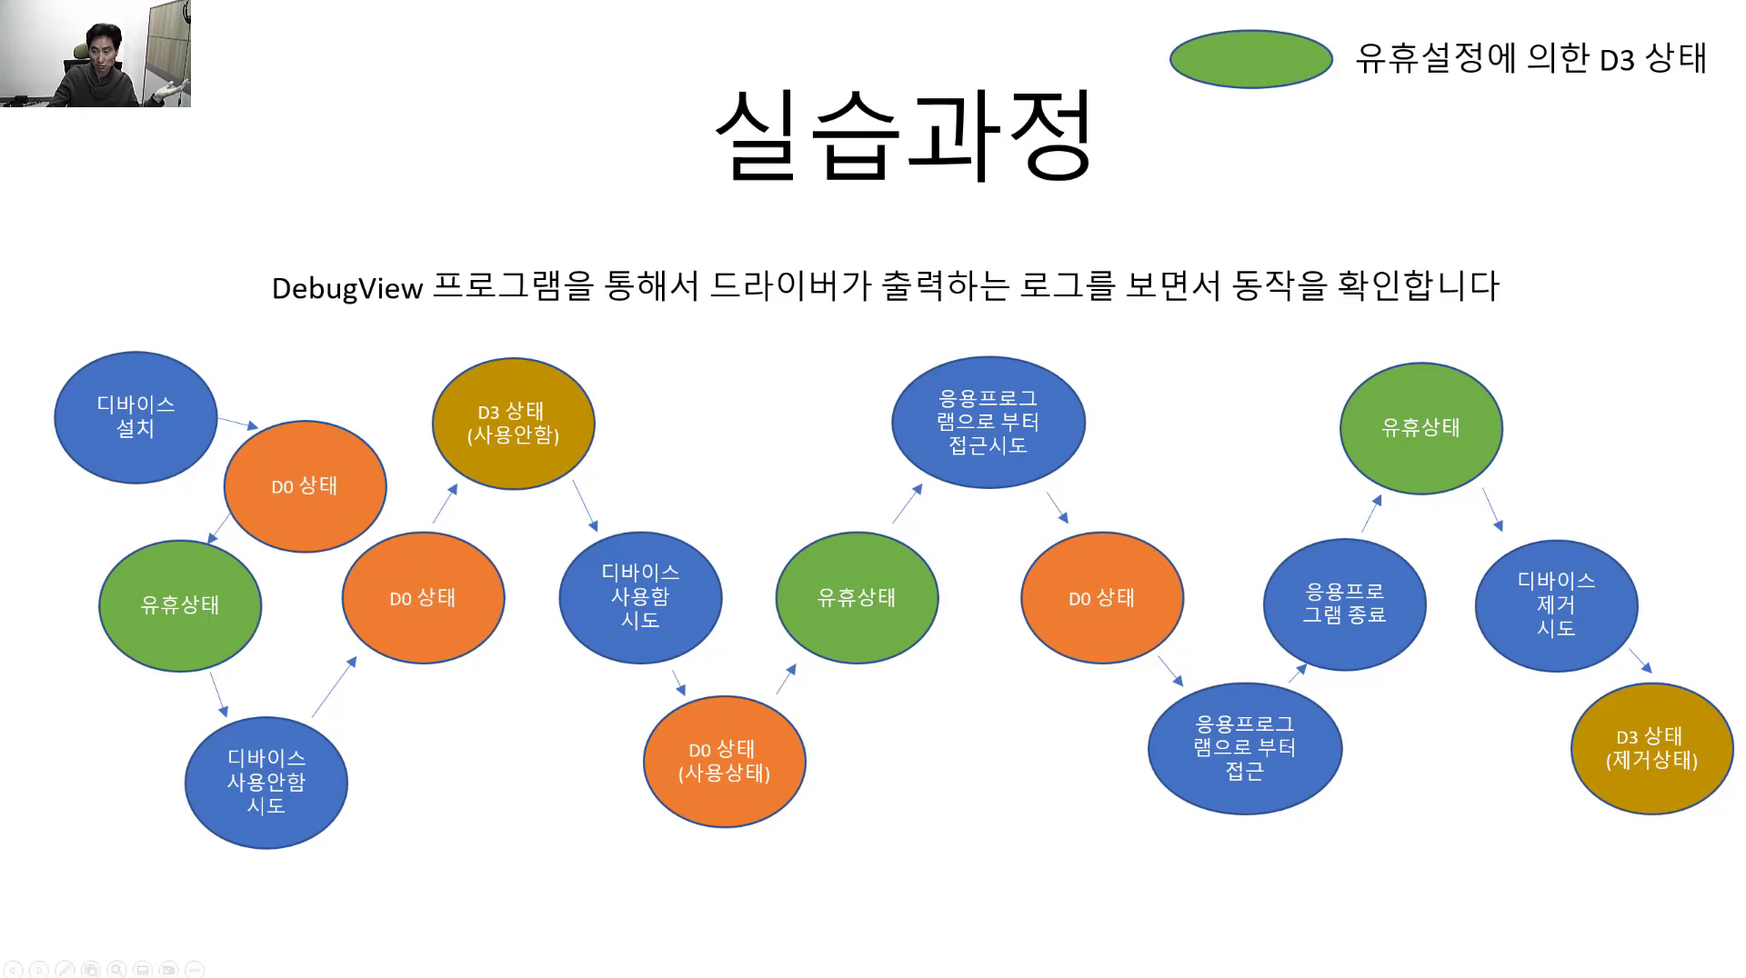
key(alt+Tab)
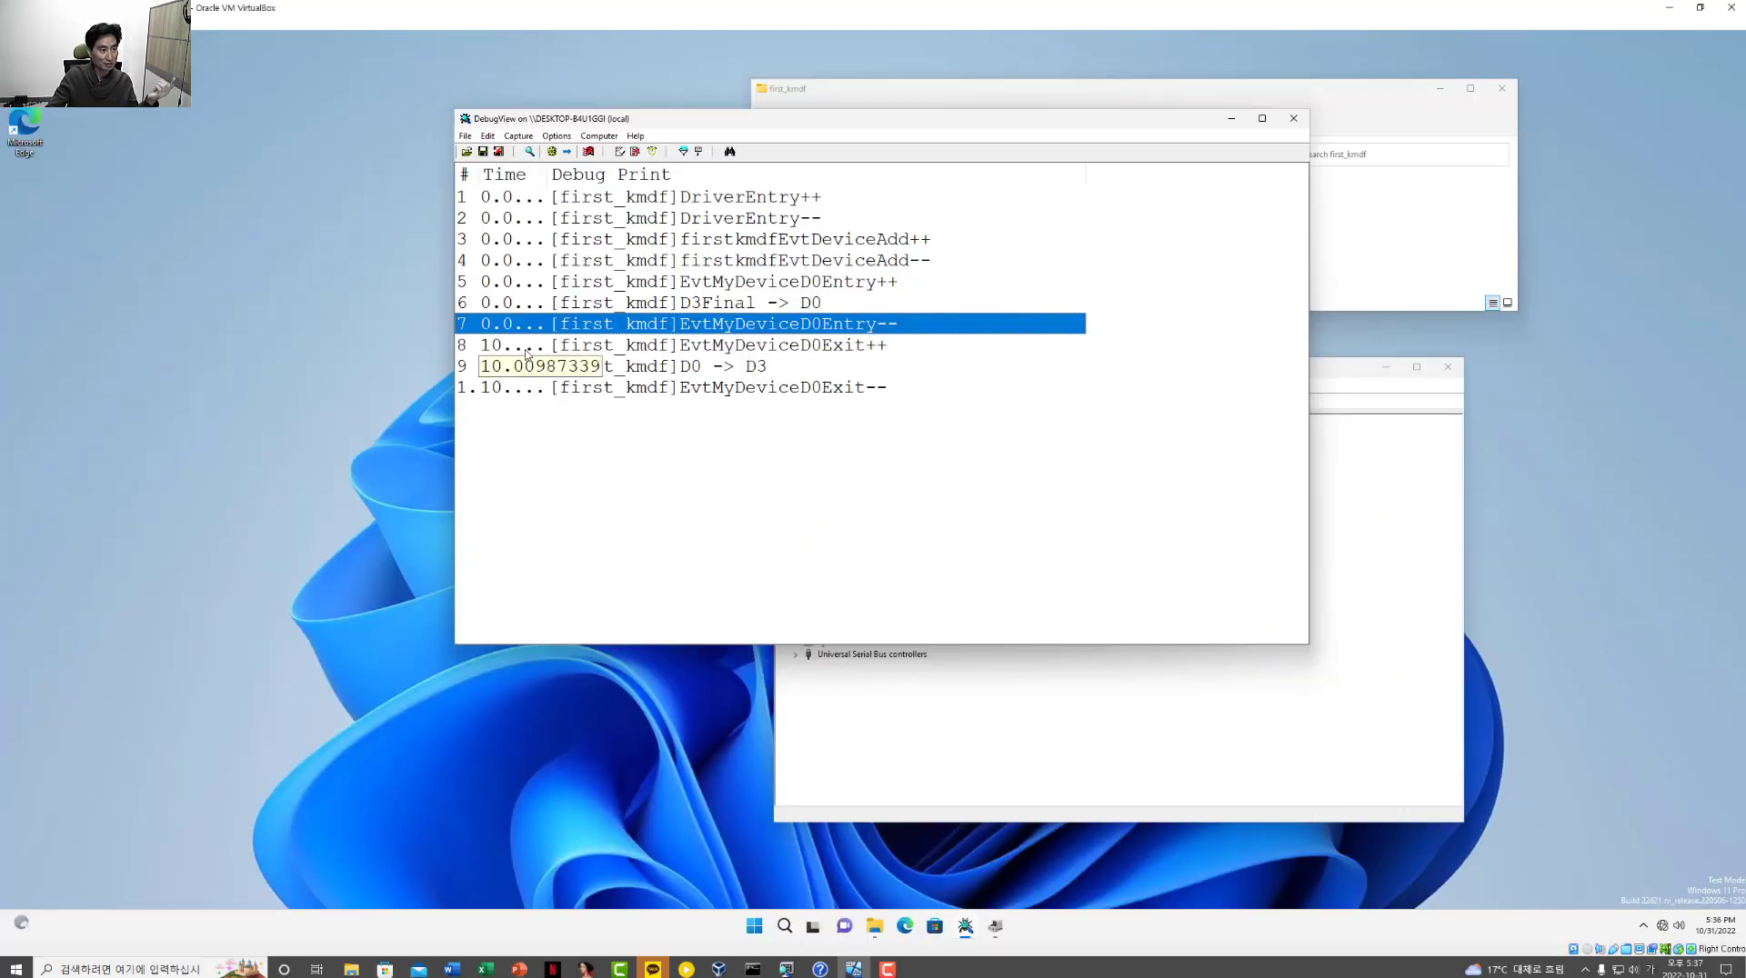
Step: Examine the EvtMyDeviceD0Exit messages and the D0 -> D3 transition logged between them
click(727, 366)
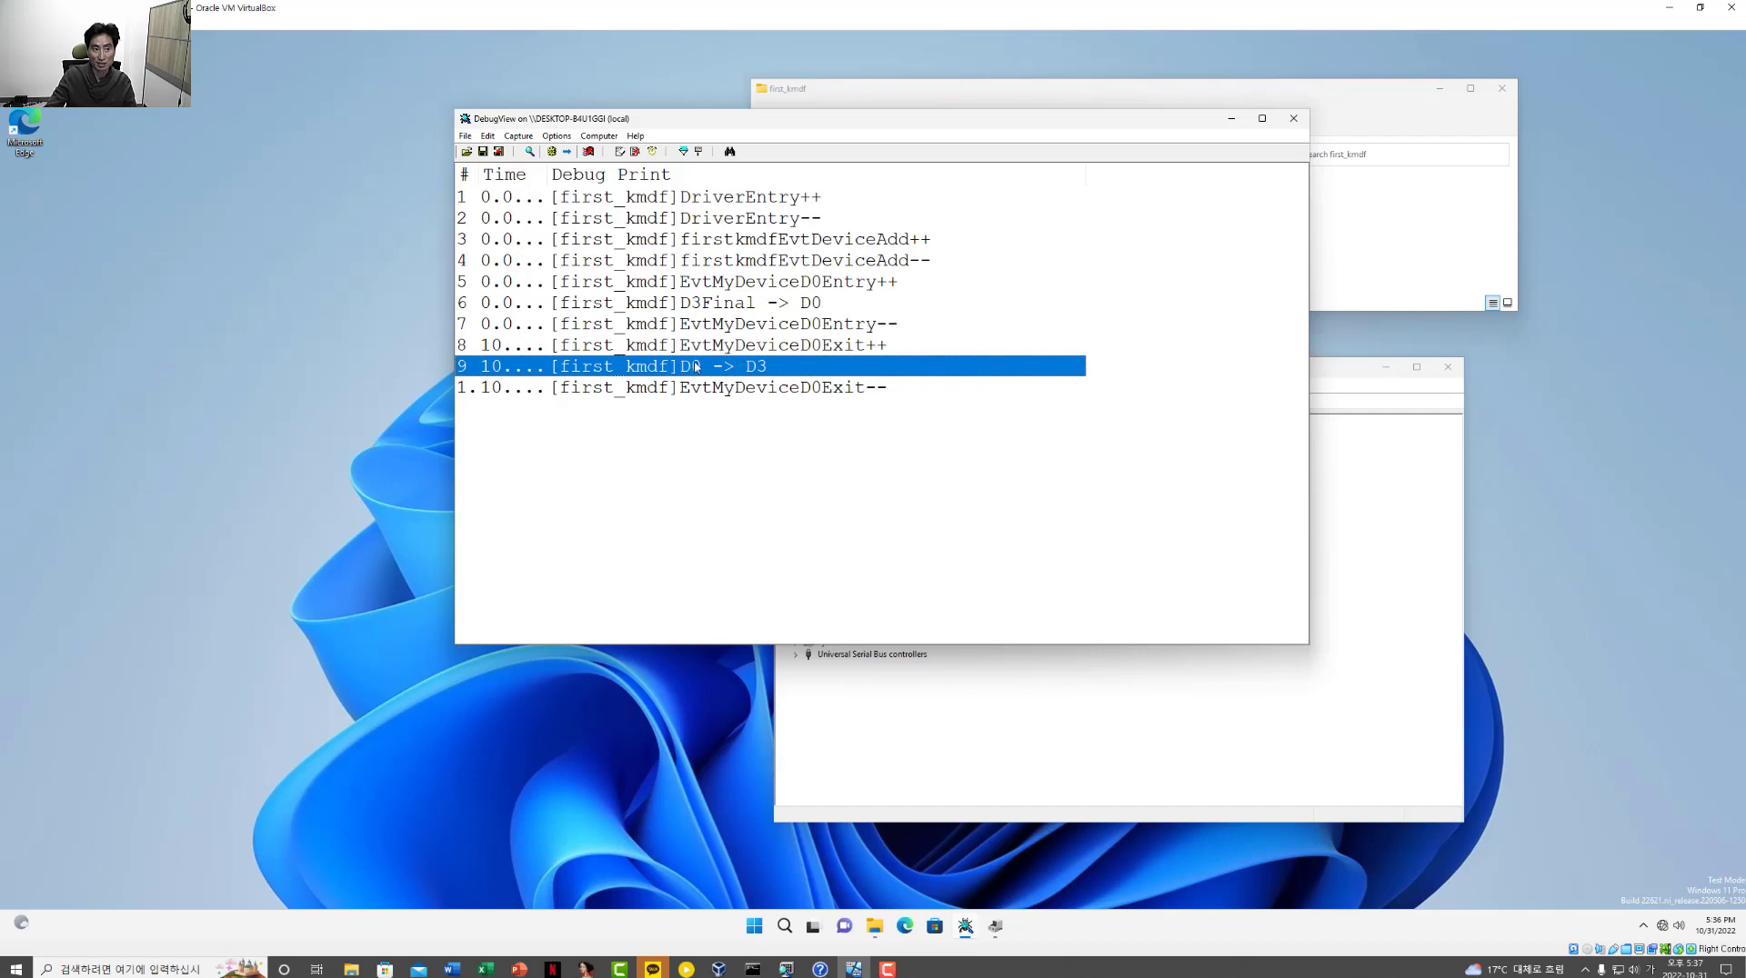
click(794, 351)
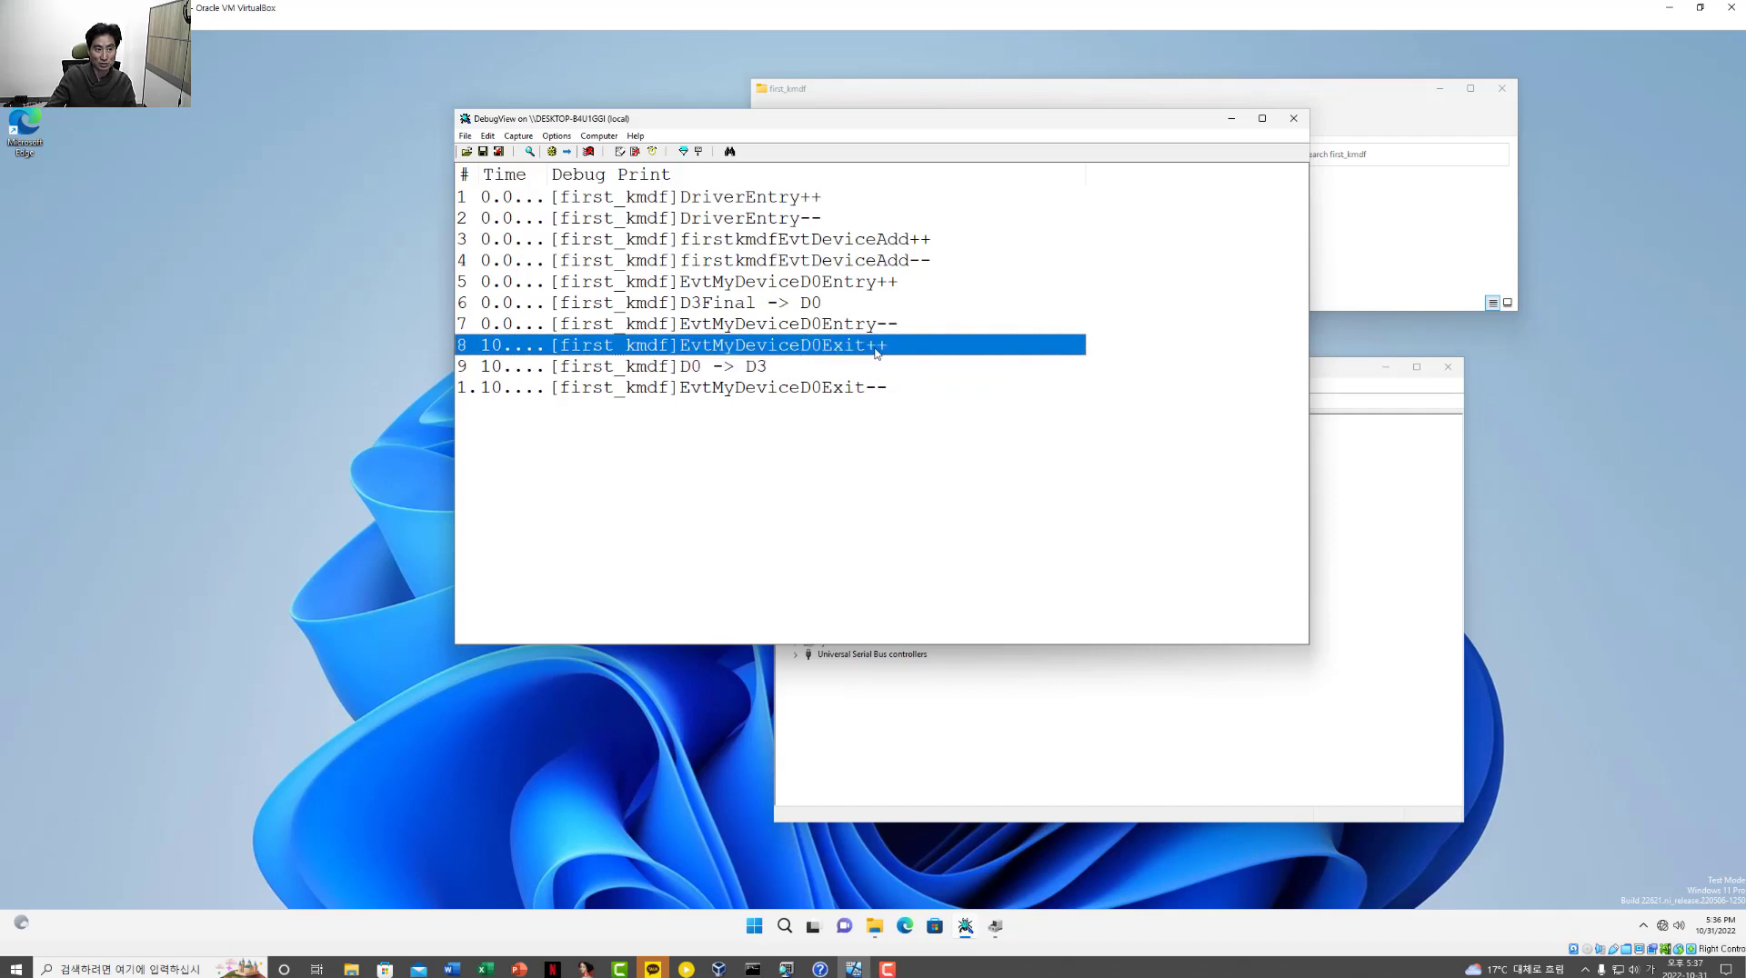
click(846, 391)
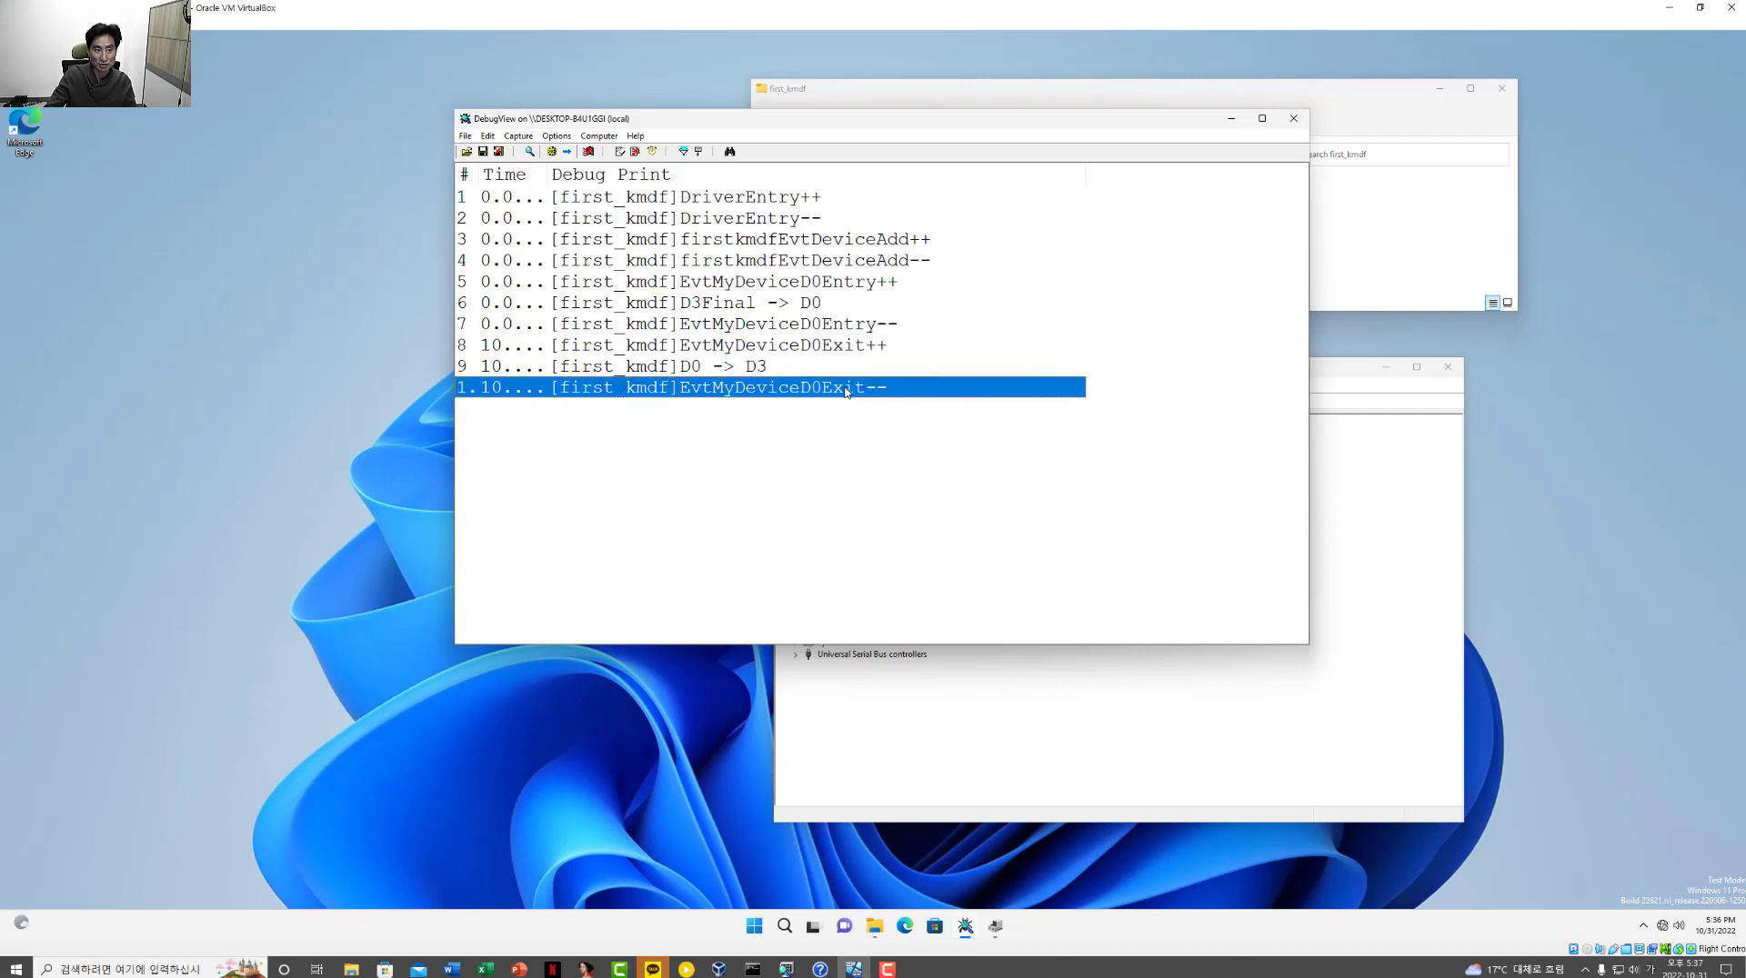
click(696, 373)
Step: Check the practice flow slide and arrange the DebugView and Device Manager windows side by side
mouse_move(636, 118)
mouse_down()
mouse_move(389, 221)
mouse_move(307, 175)
mouse_up()
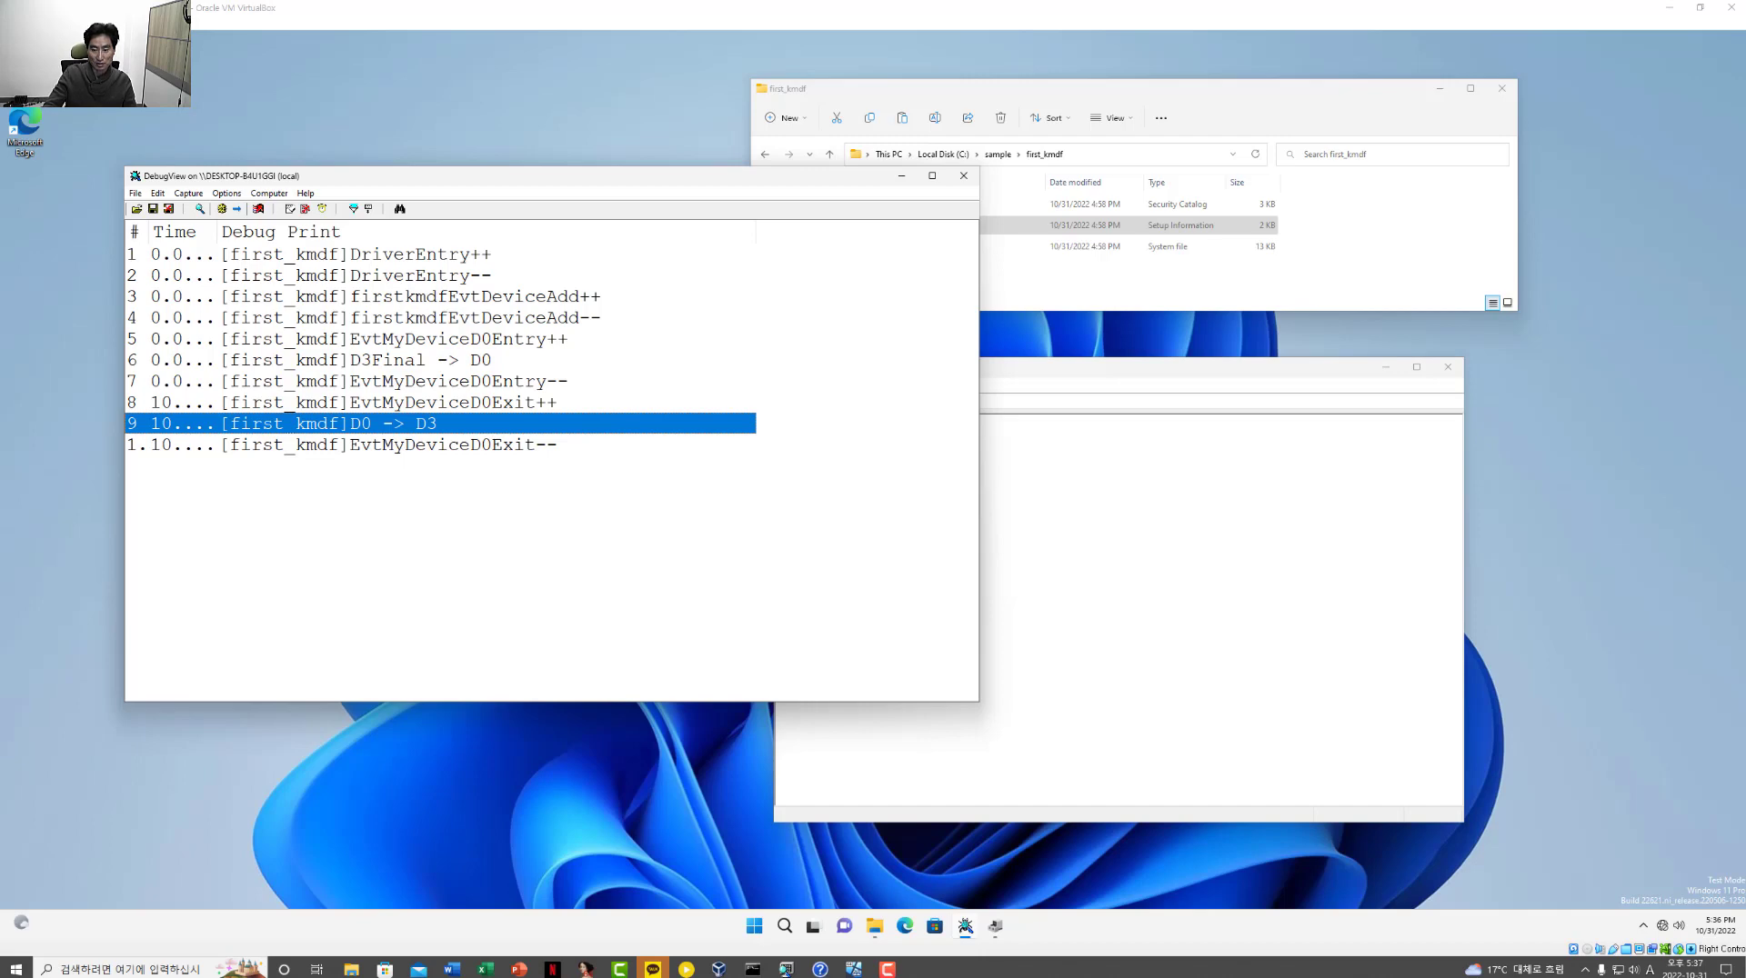
key(alt+Tab)
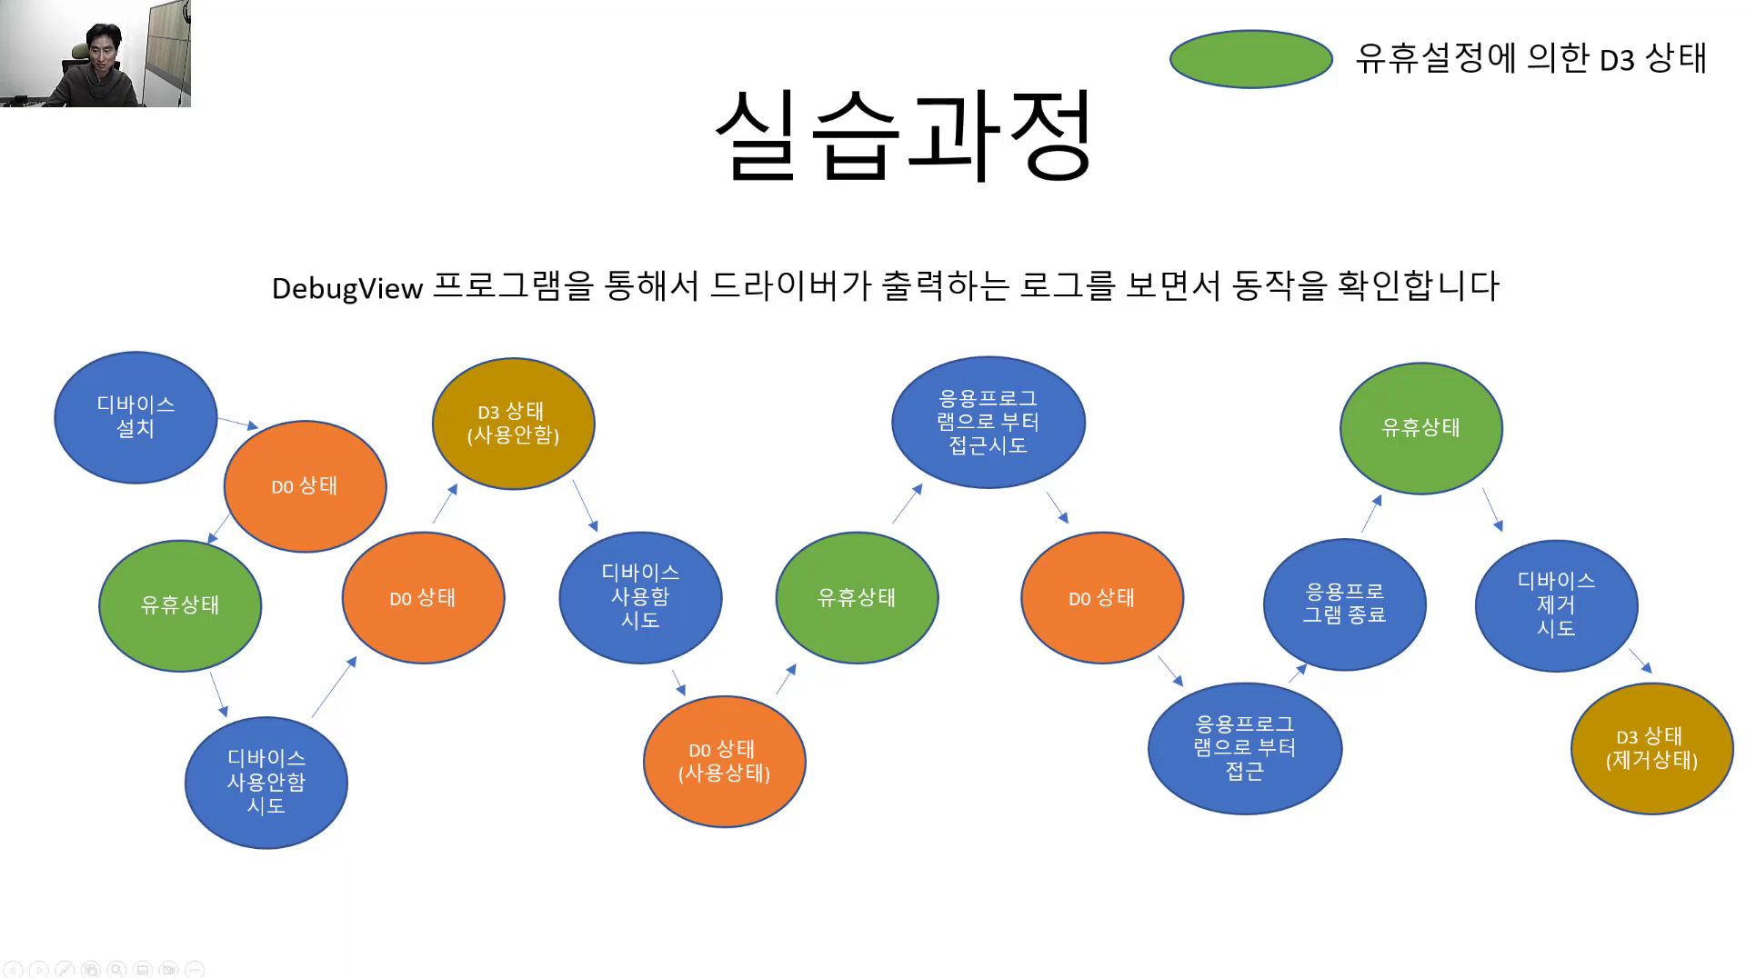
key(alt+Tab)
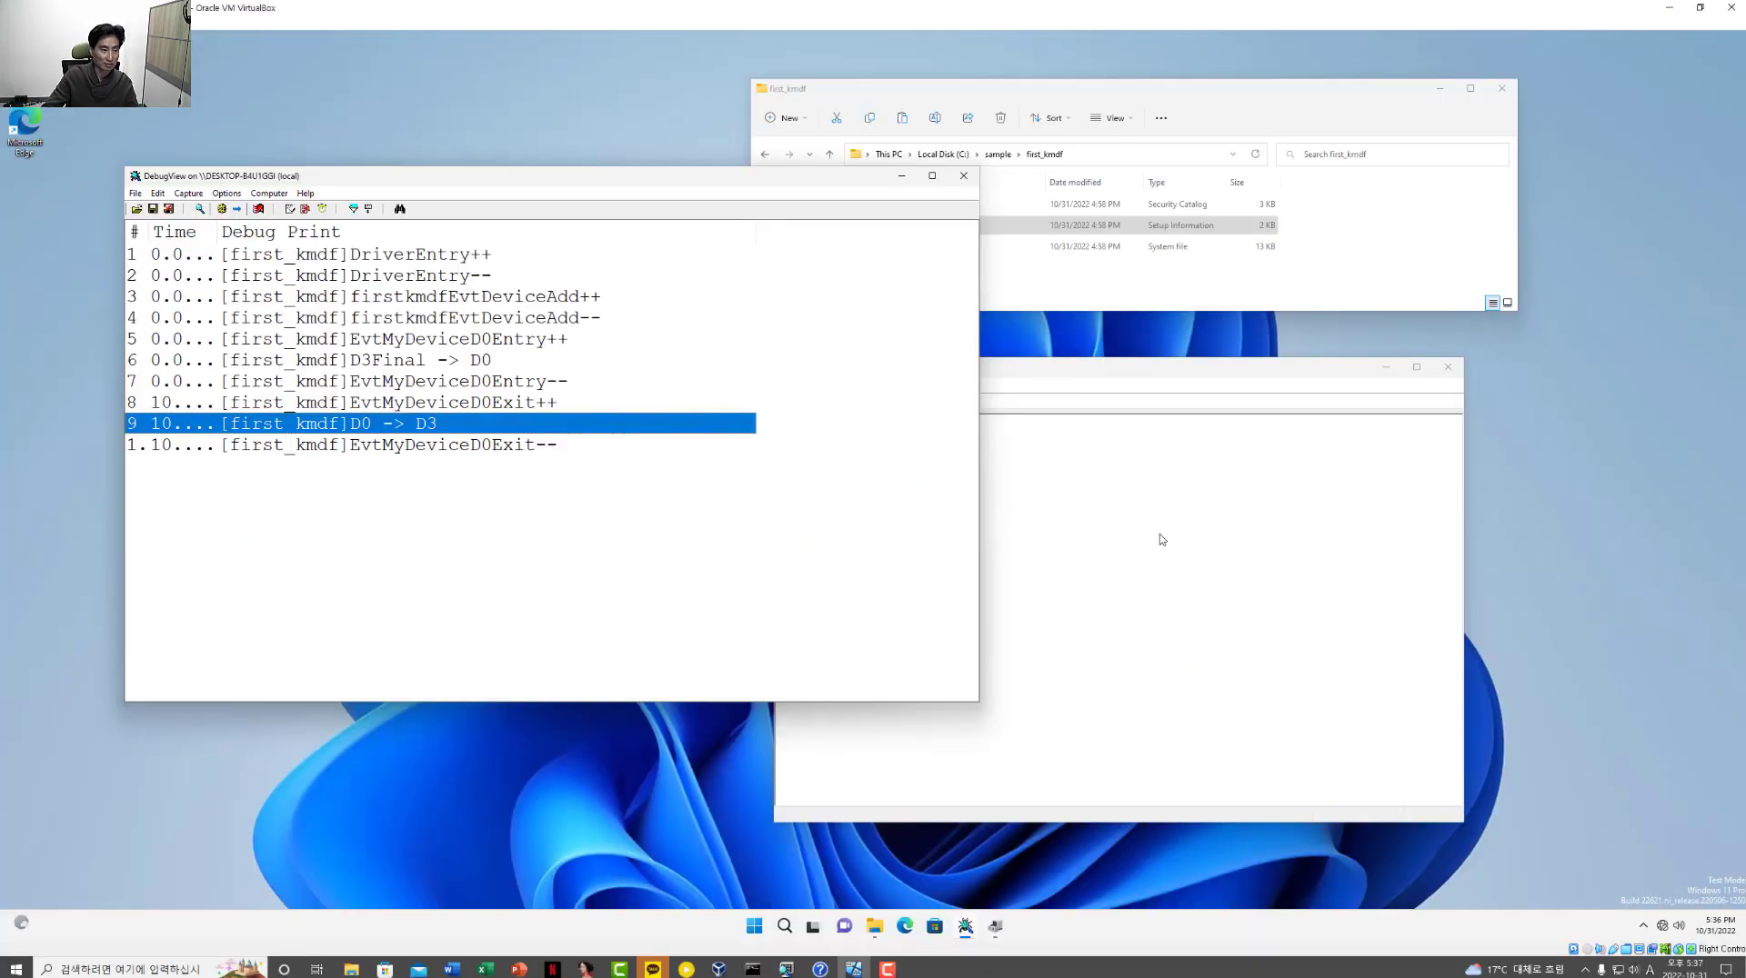
drag(1142, 370, 1293, 356)
Step: Disable the first_kmdf Device(PnP) under Samples in Device Manager
click(947, 581)
click(1023, 590)
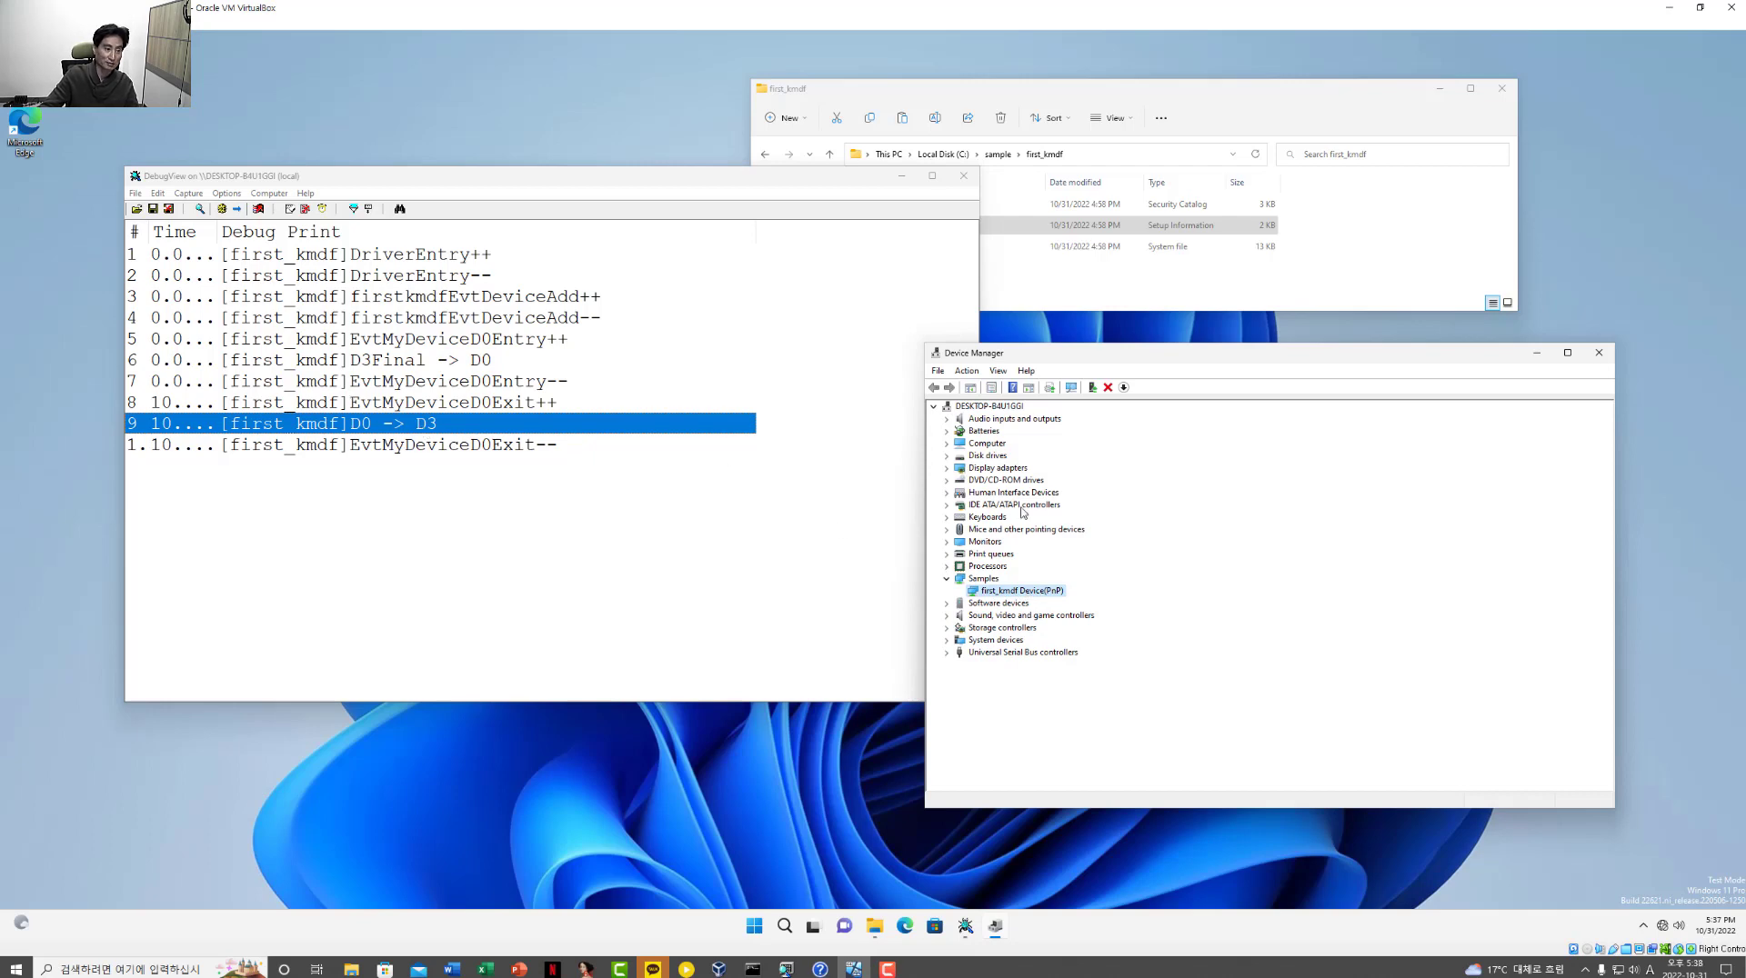
click(1124, 388)
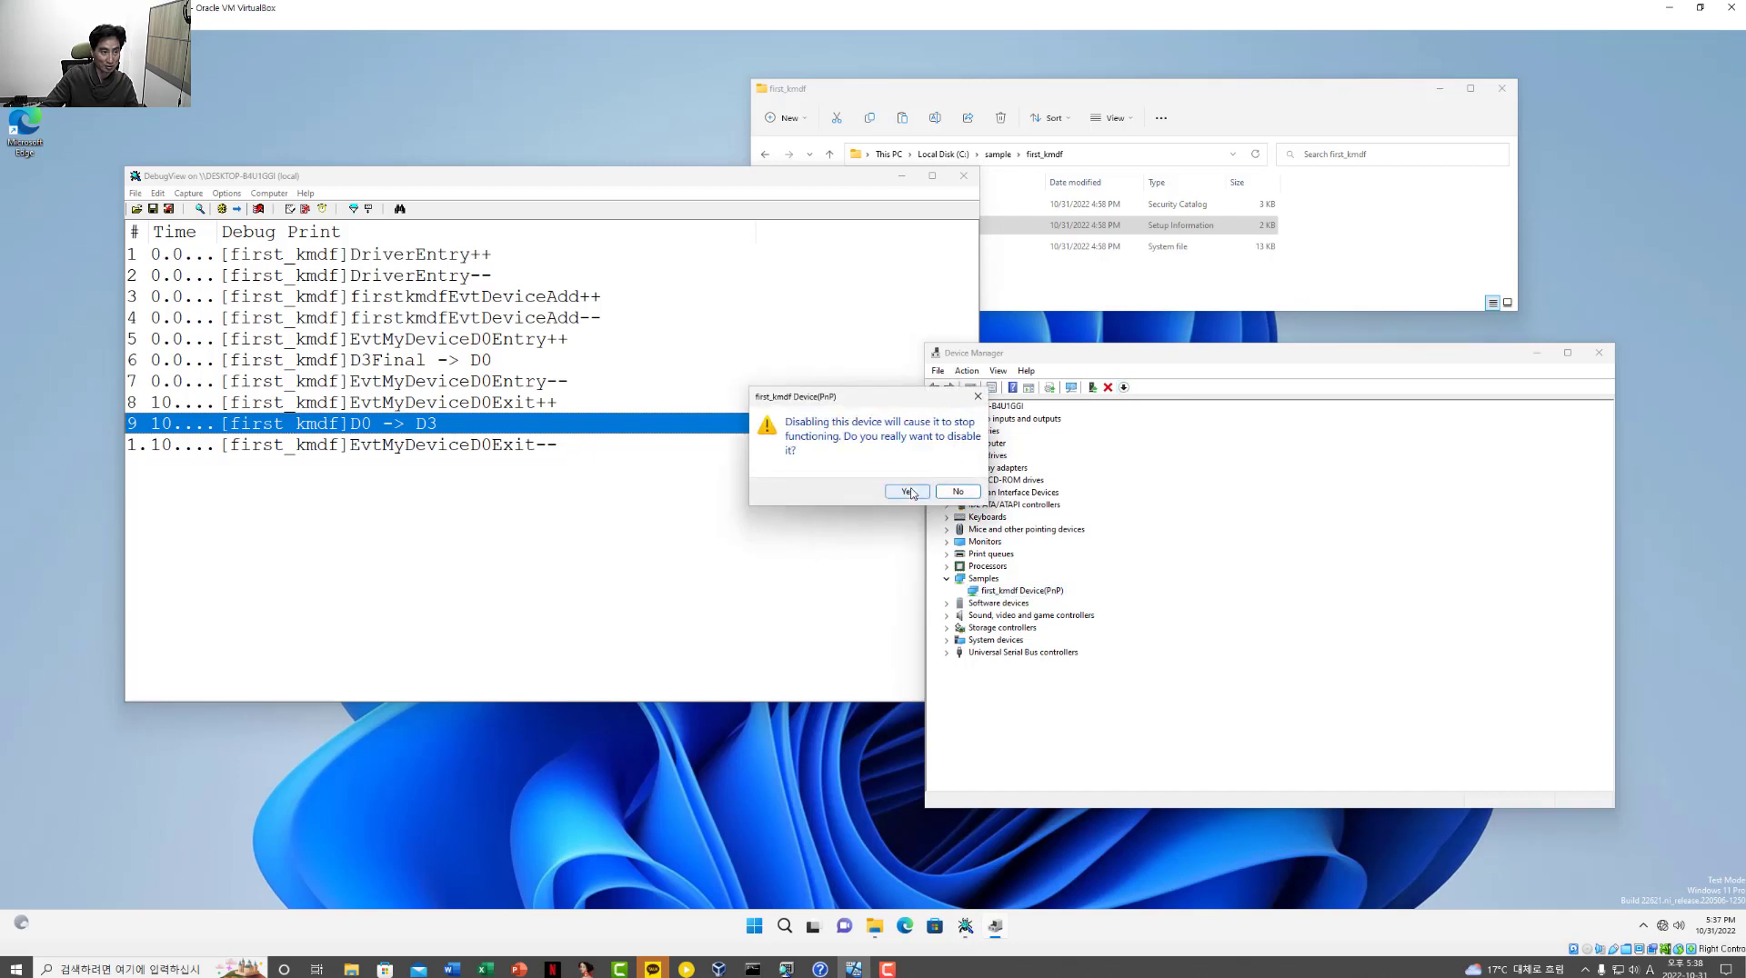
click(907, 492)
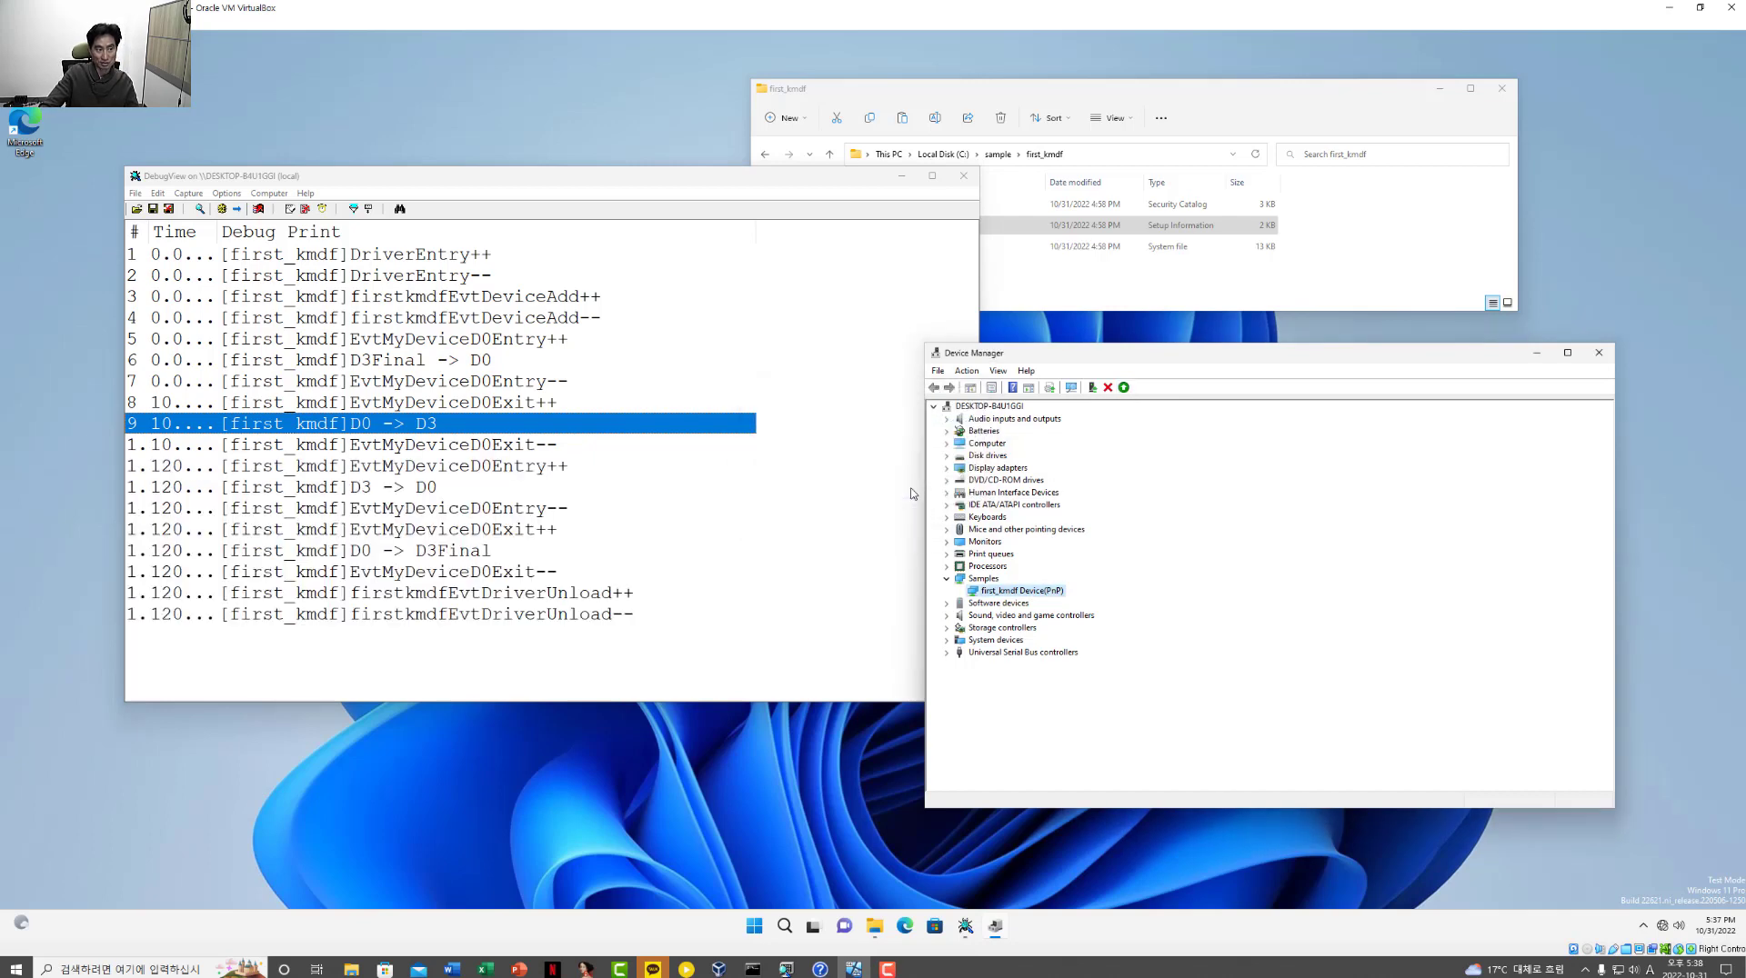
Step: Examine the messages logged by disabling the device, from D3 -> D0 through D0 -> D3Final to firstkmdfEvtDriverUnload, and consult the practice flow slide
click(472, 453)
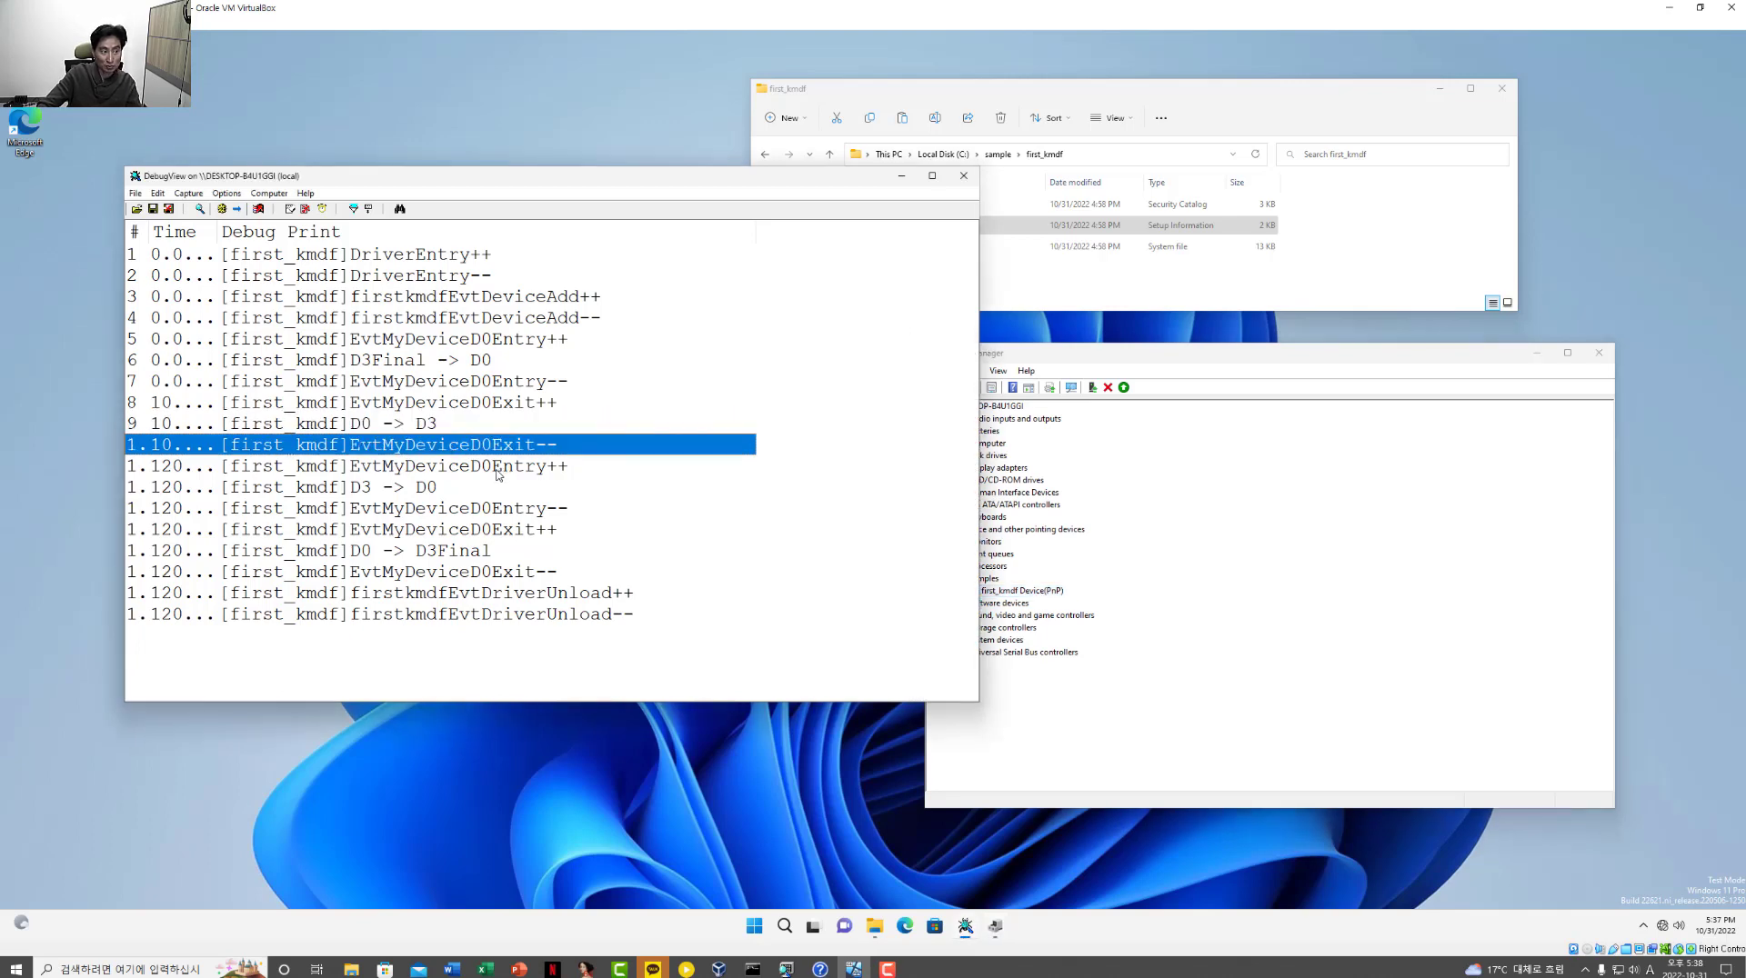
click(411, 490)
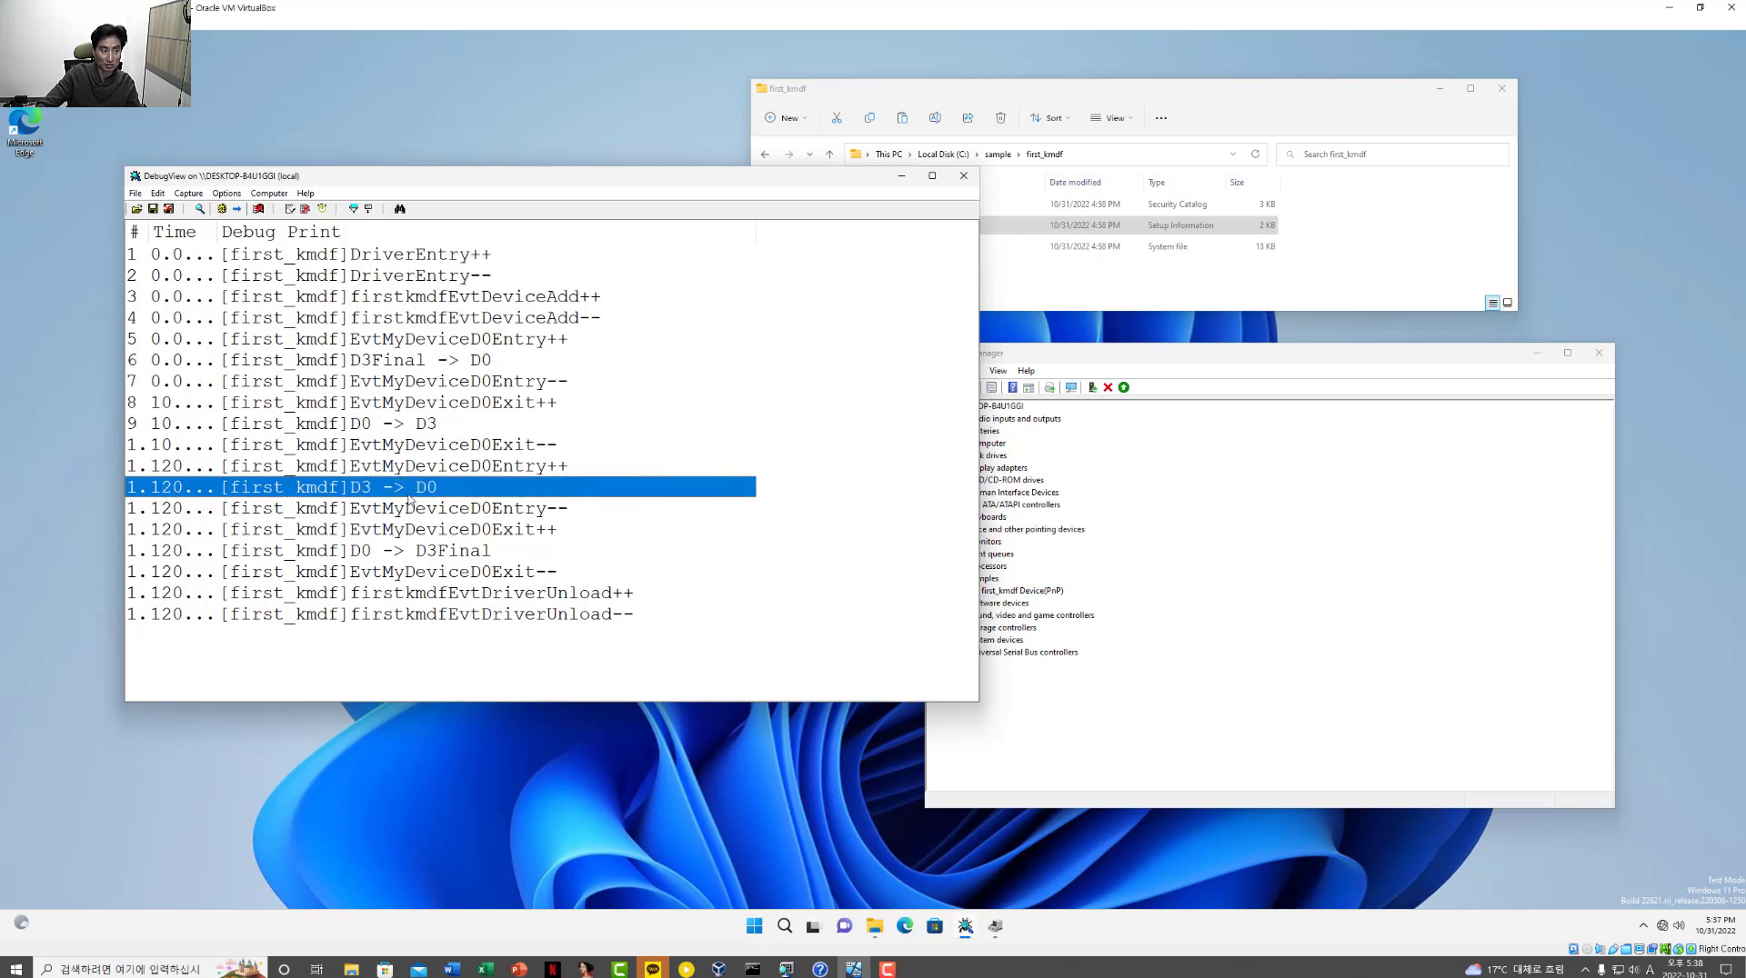
click(416, 427)
click(396, 488)
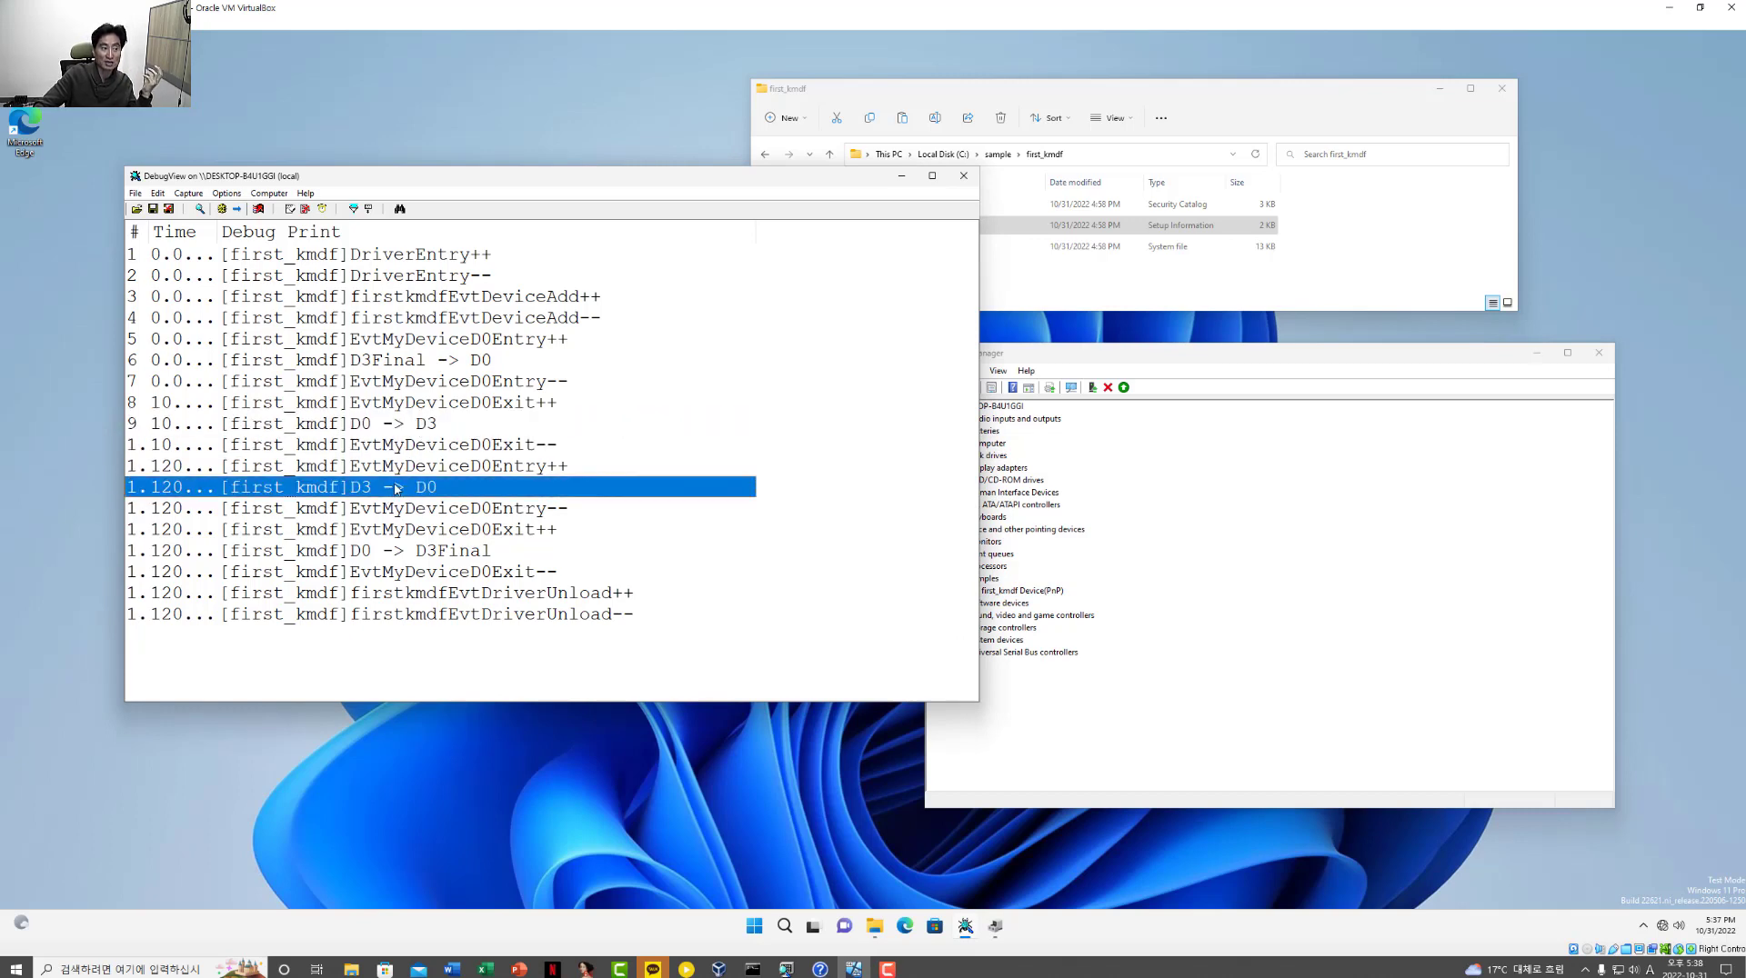
click(425, 554)
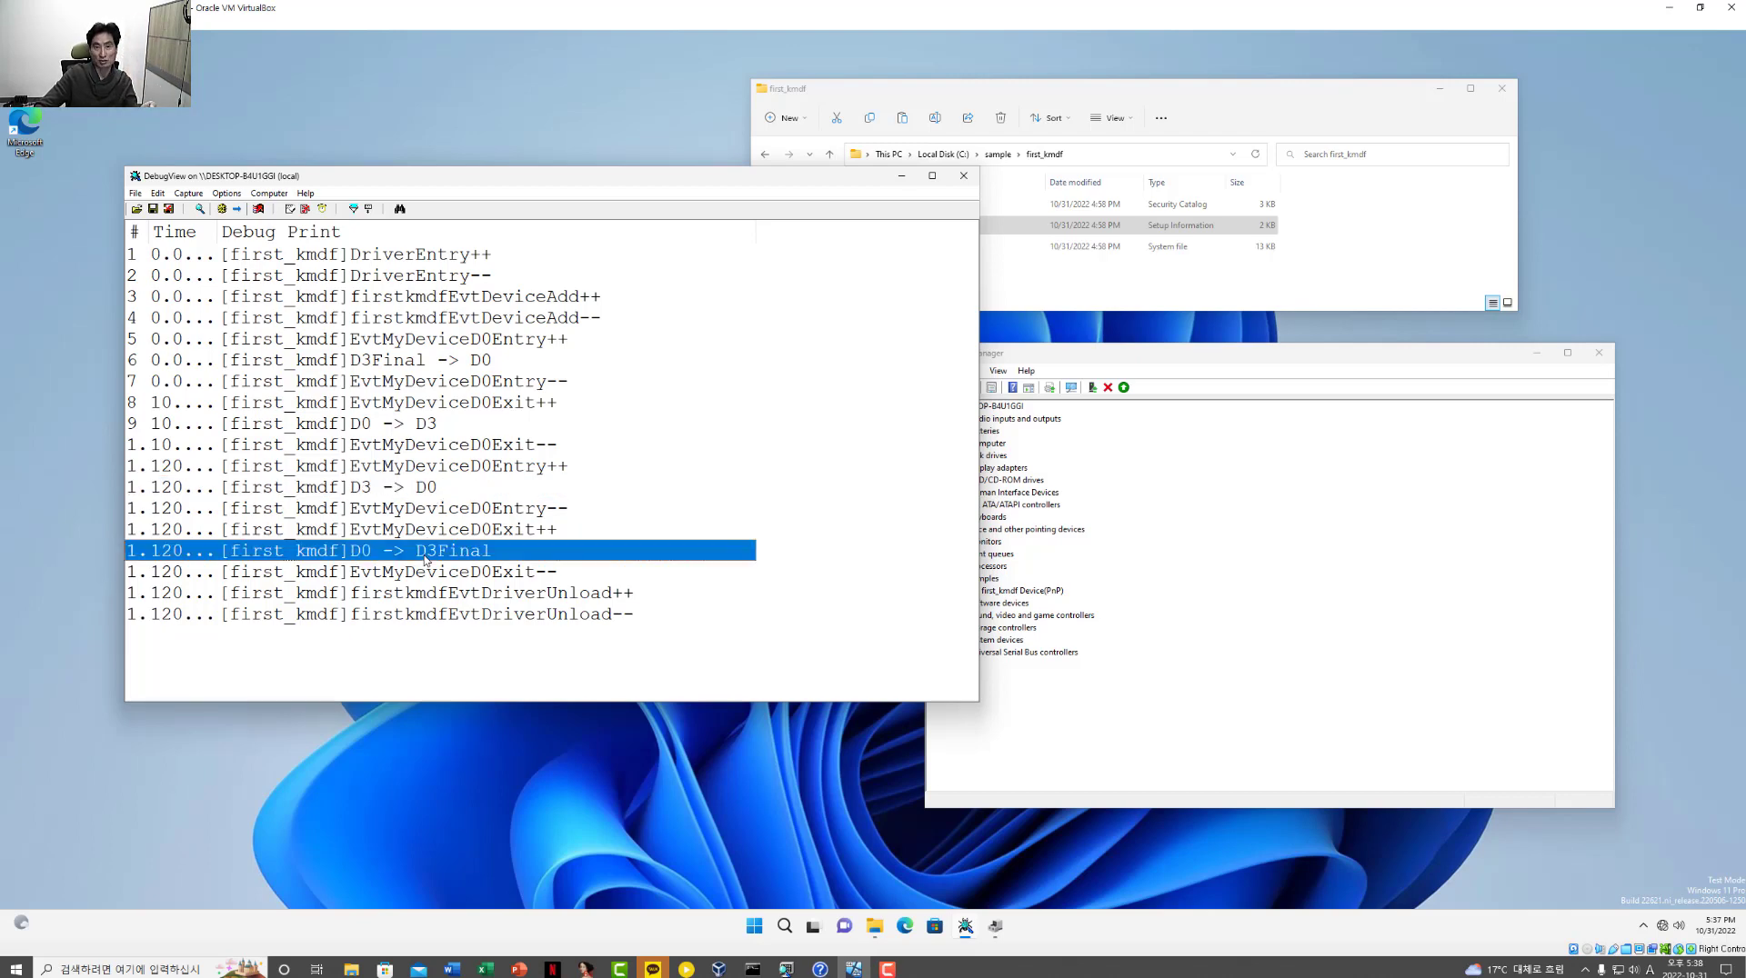
click(425, 491)
click(422, 553)
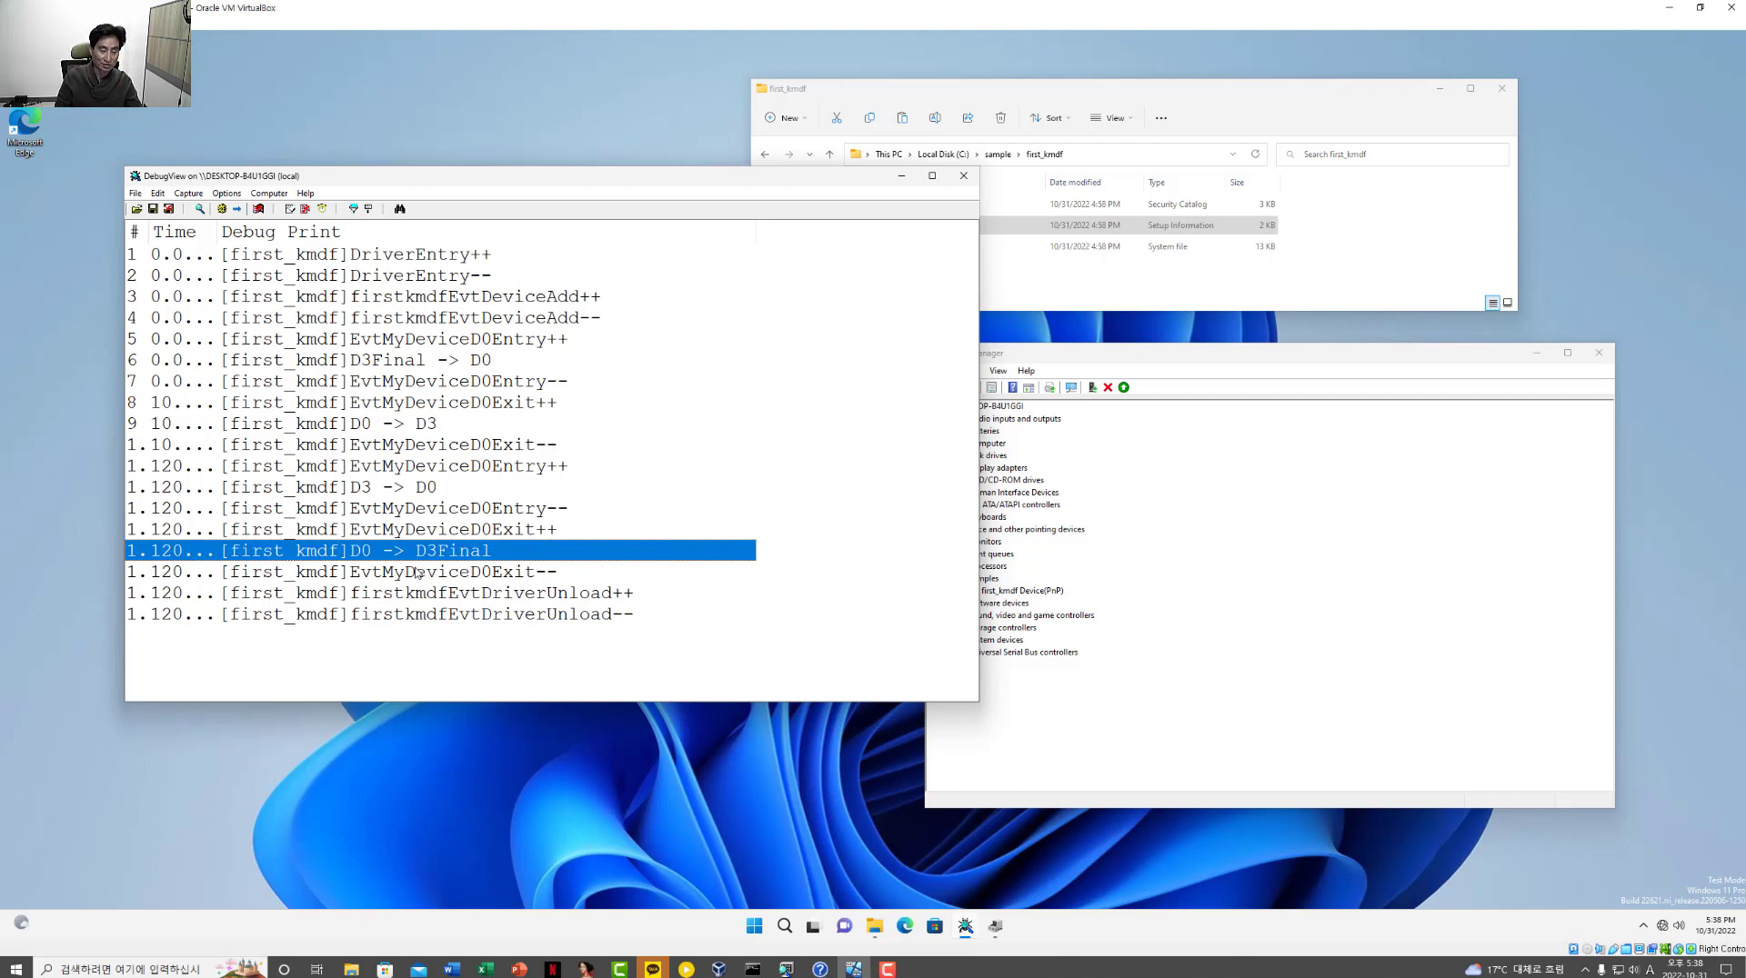
click(472, 596)
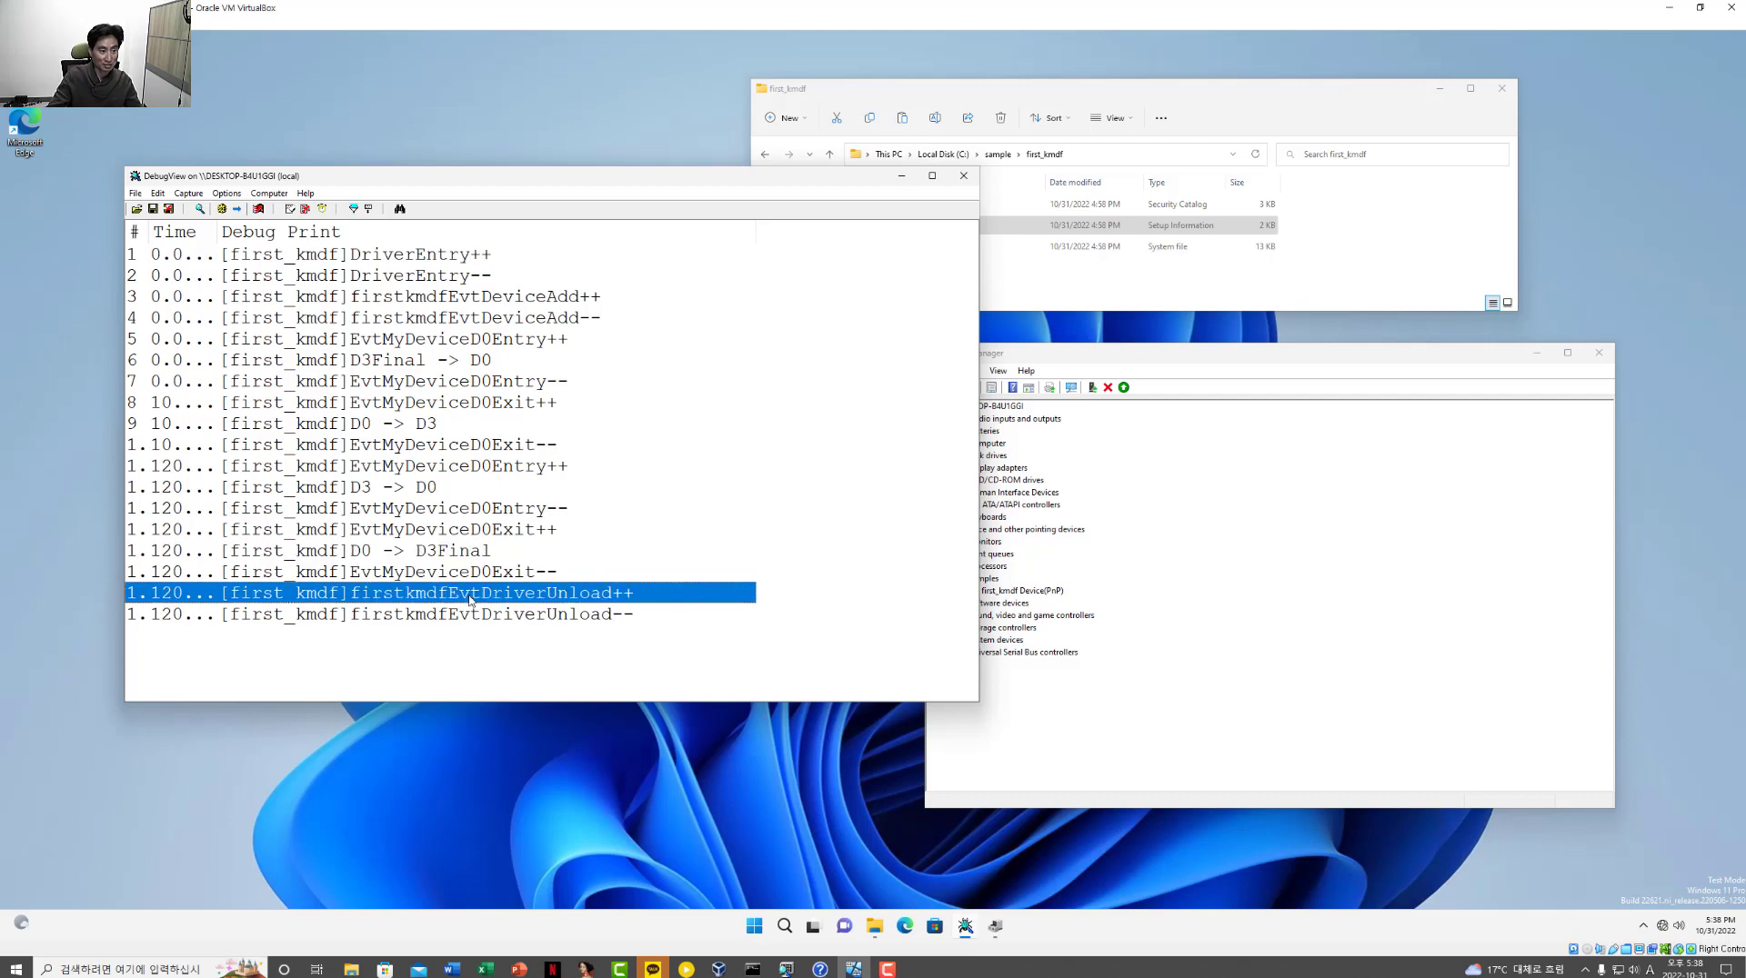
click(580, 617)
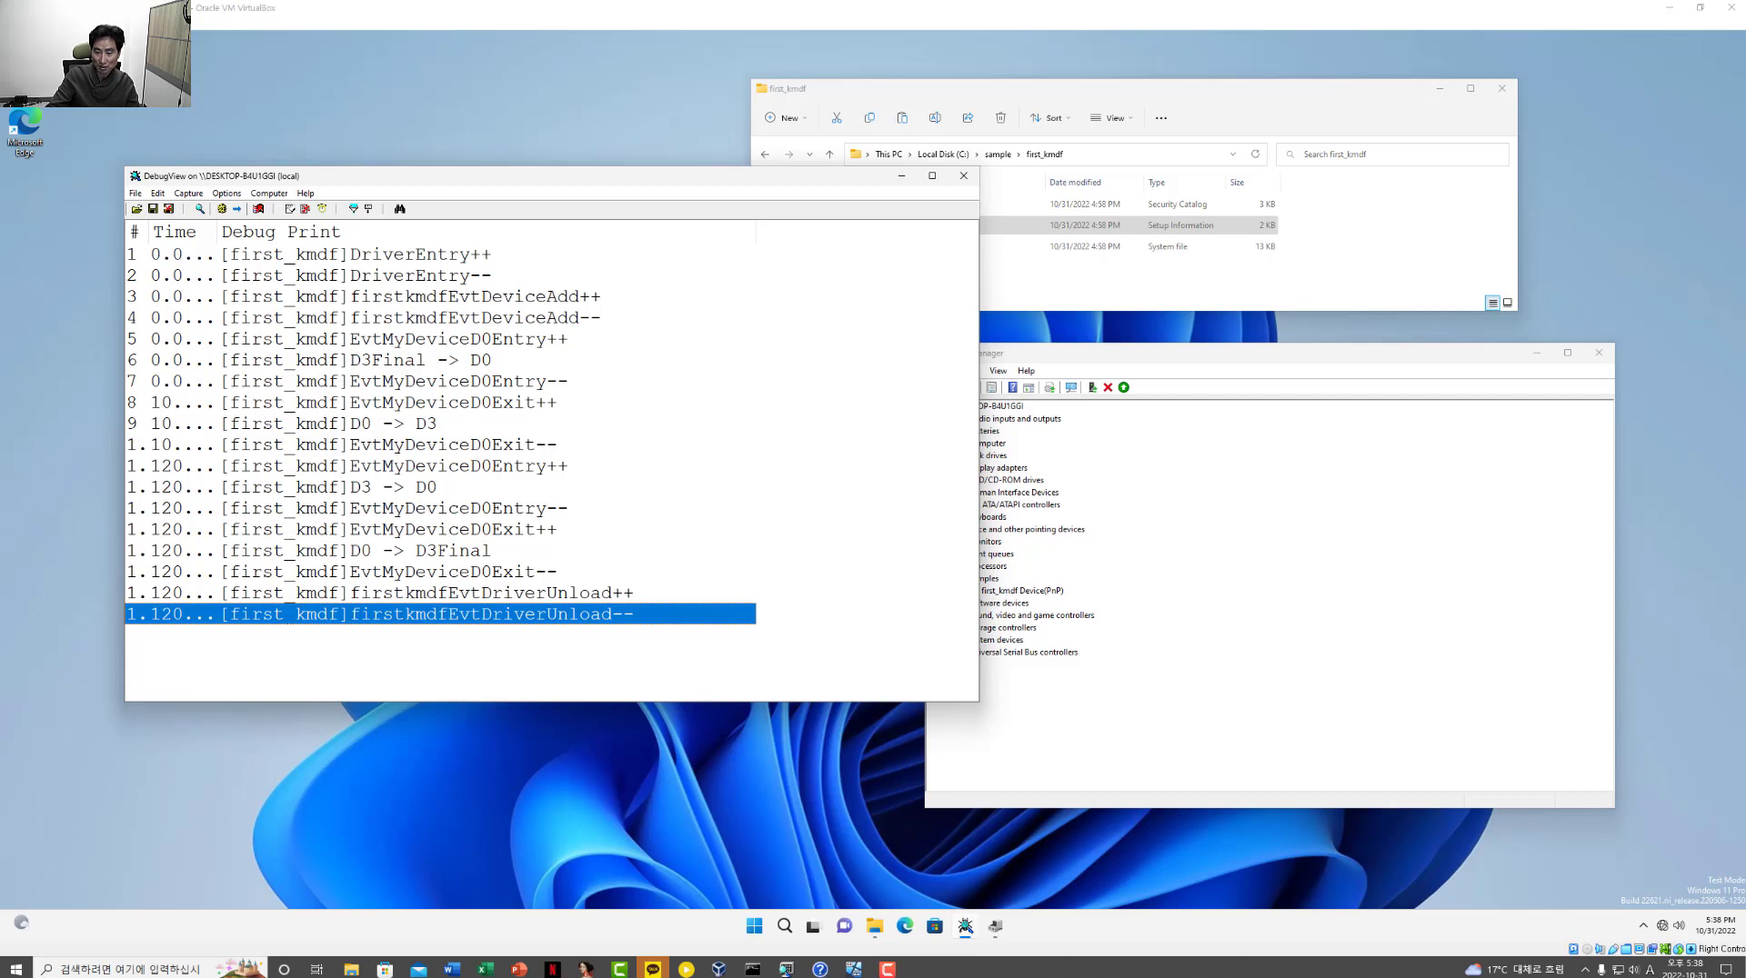
key(alt+Tab)
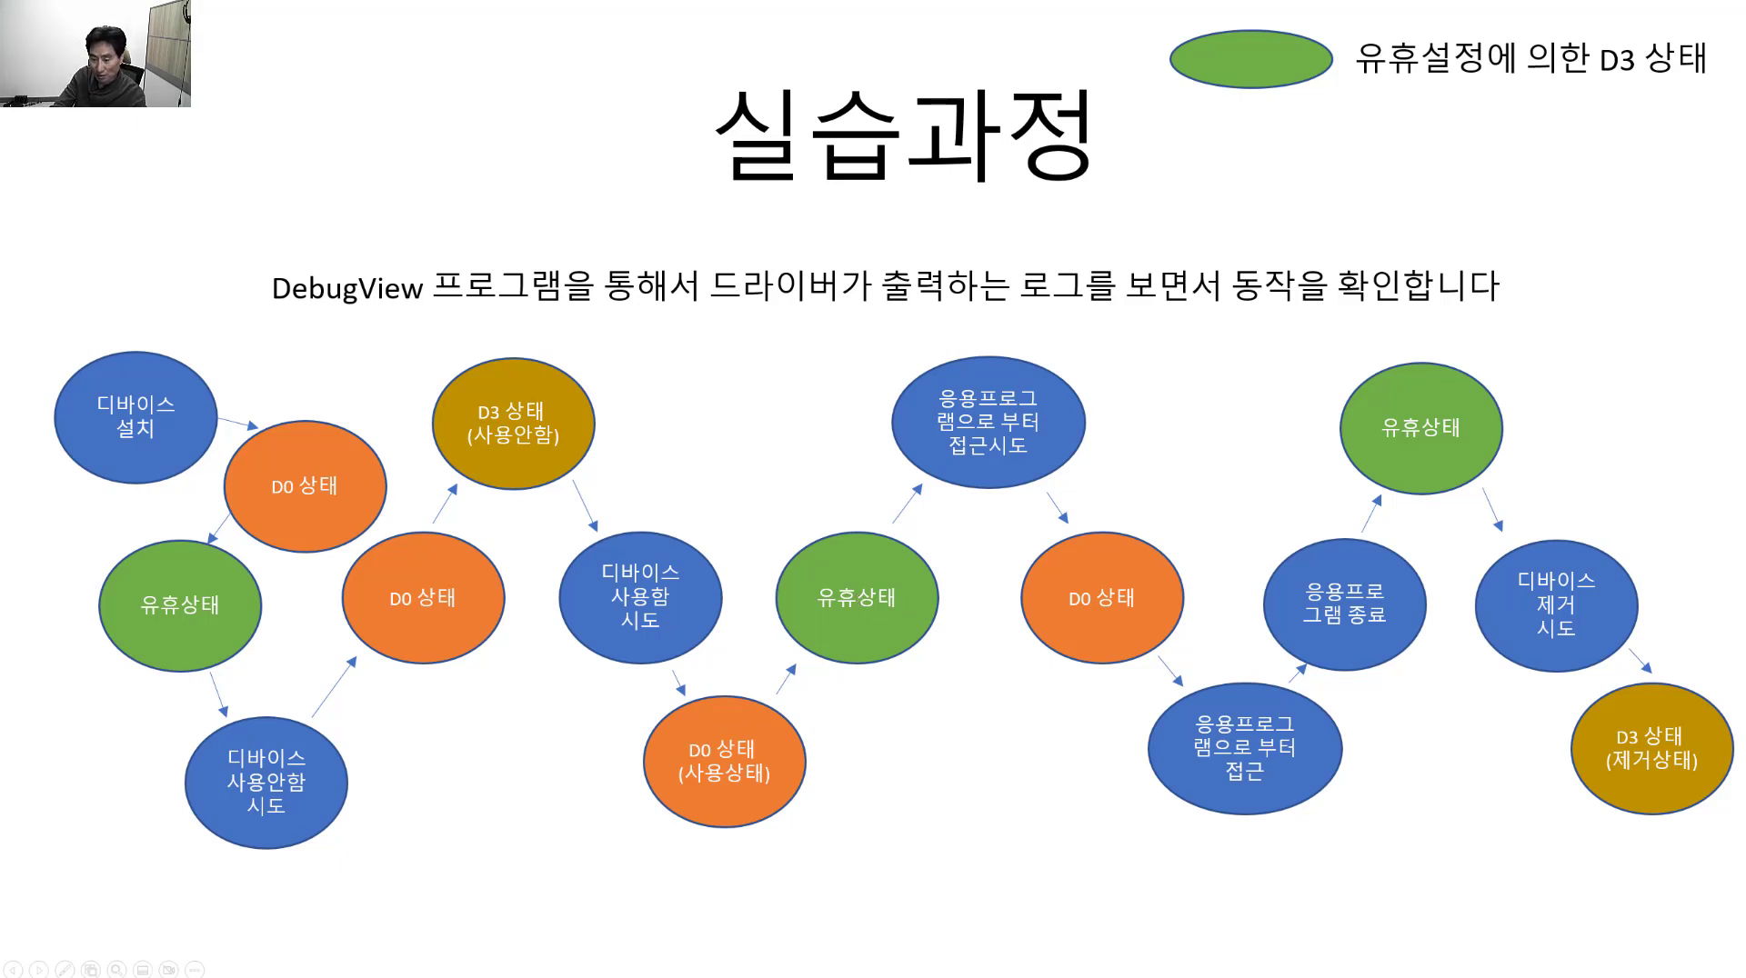
key(alt+Tab)
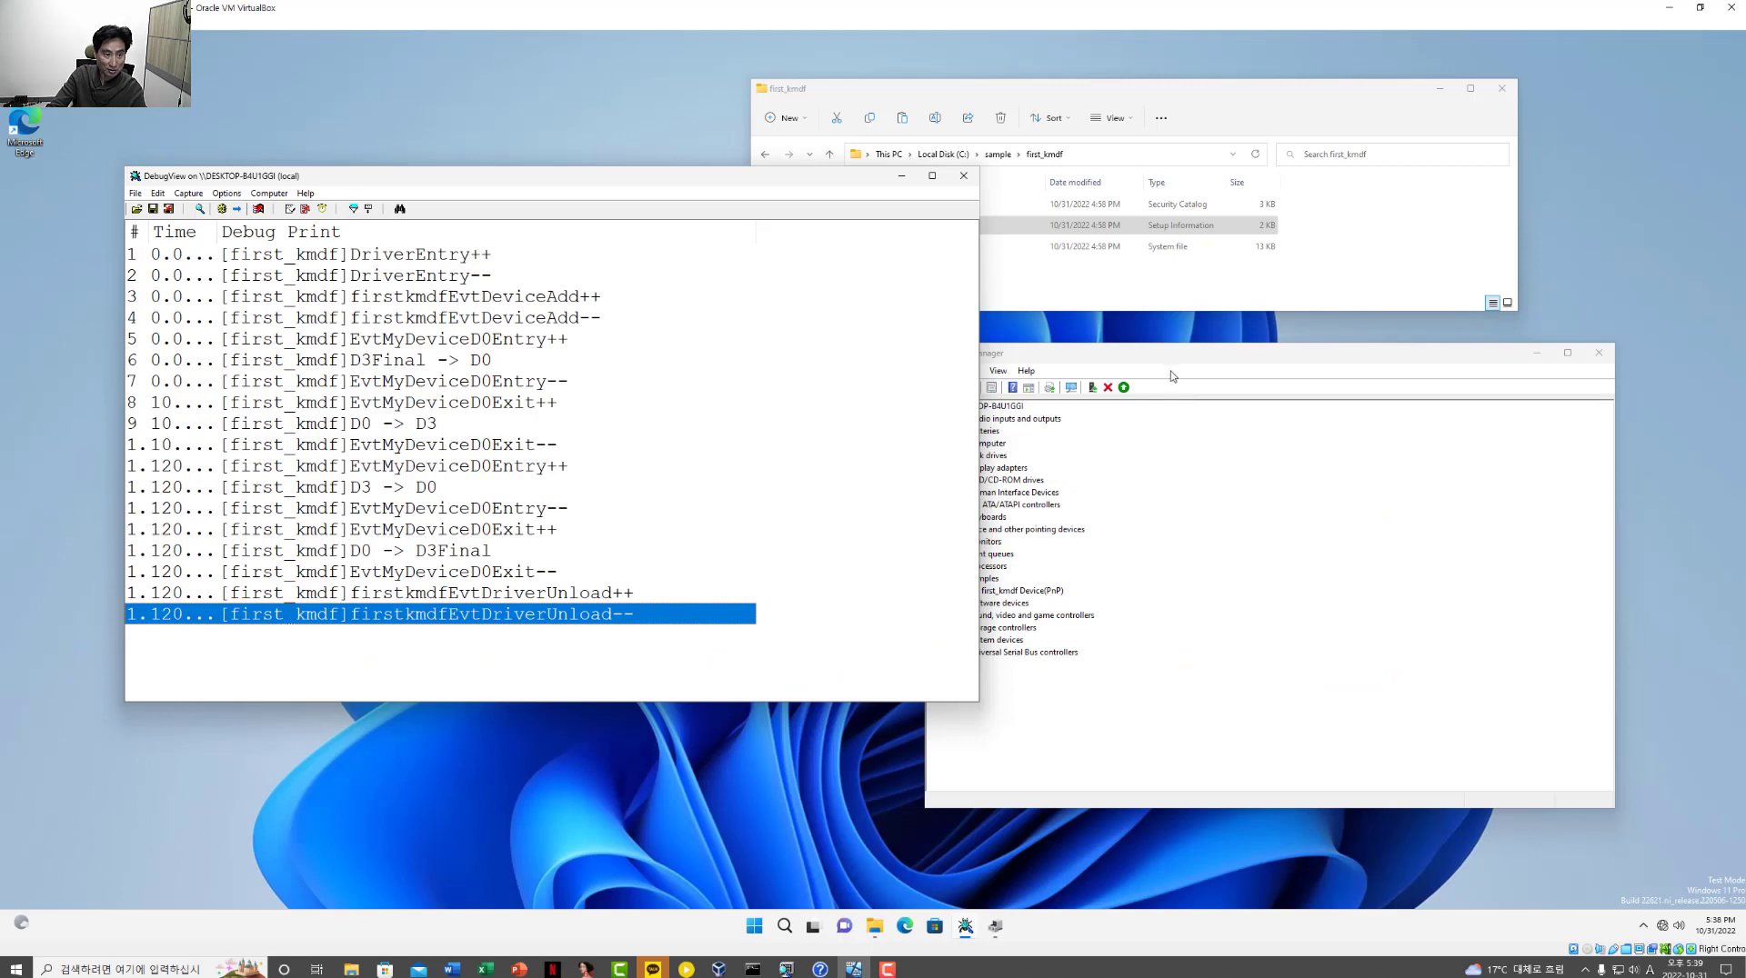
Step: Enable the first_kmdf Device(PnP) again in Device Manager
click(1070, 461)
click(991, 583)
click(997, 591)
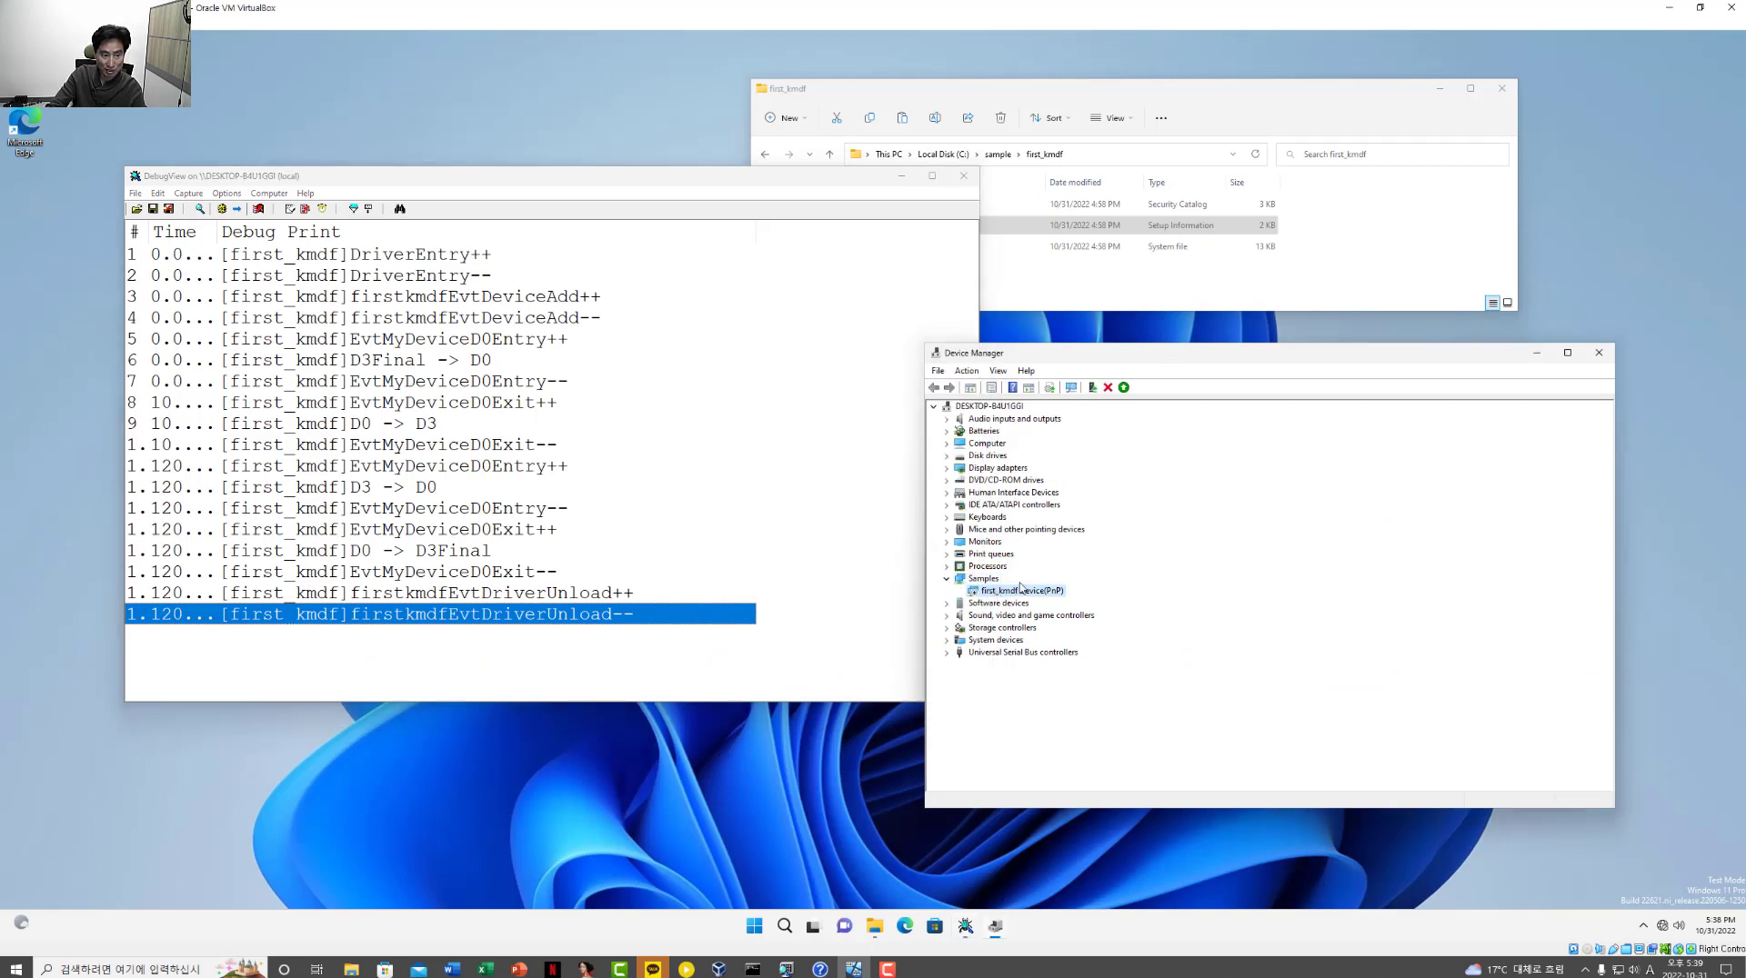
click(1123, 388)
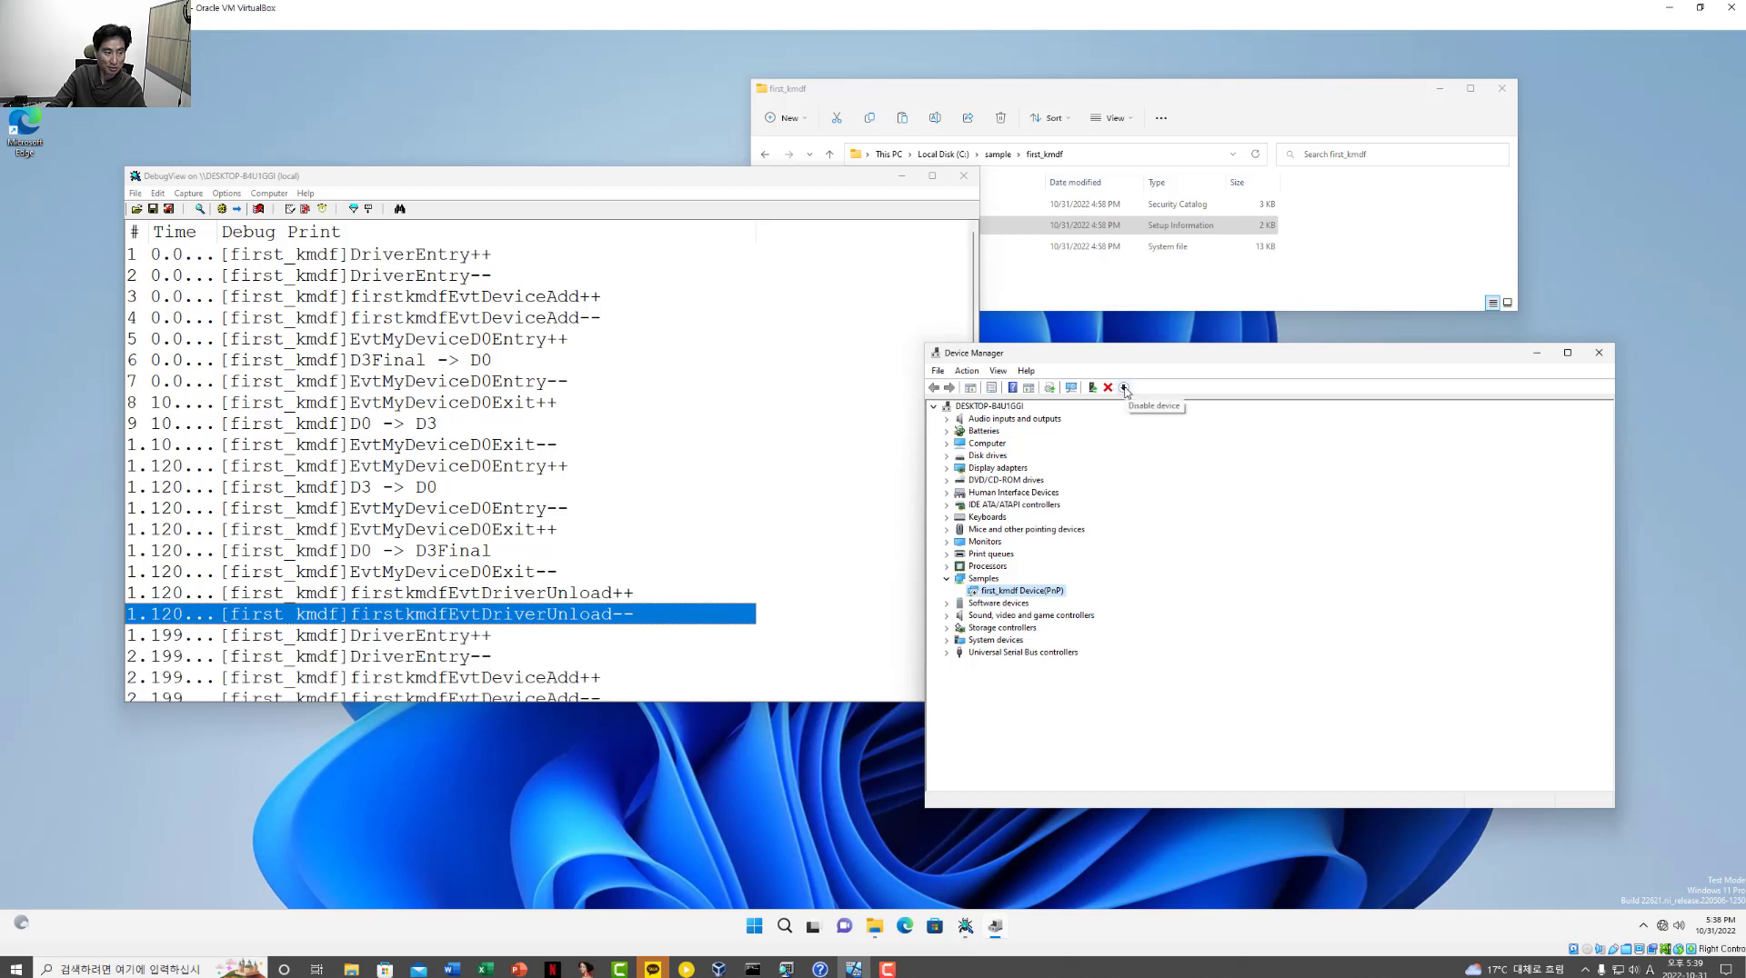
Step: Enlarge DebugView and examine the messages logged by re-enabling the device, from DriverEntry and D3Final -> D0 to EvtMyDeviceD0Exit
drag(691, 707, 545, 849)
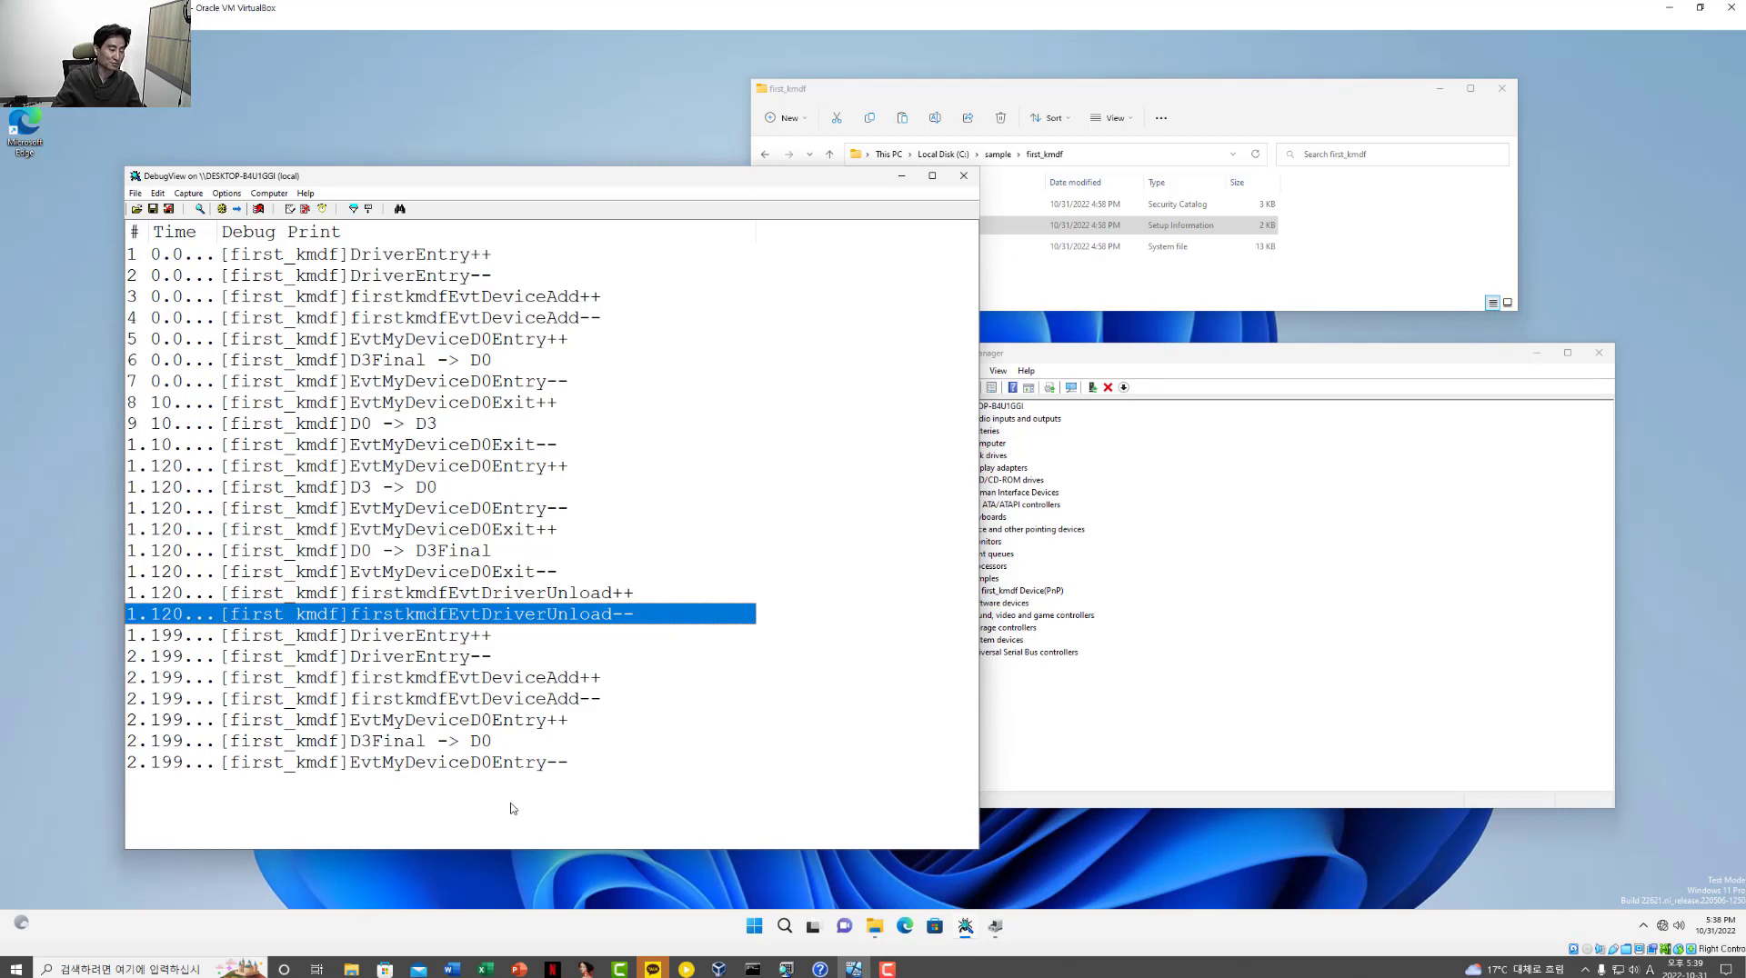
drag(456, 175, 435, 71)
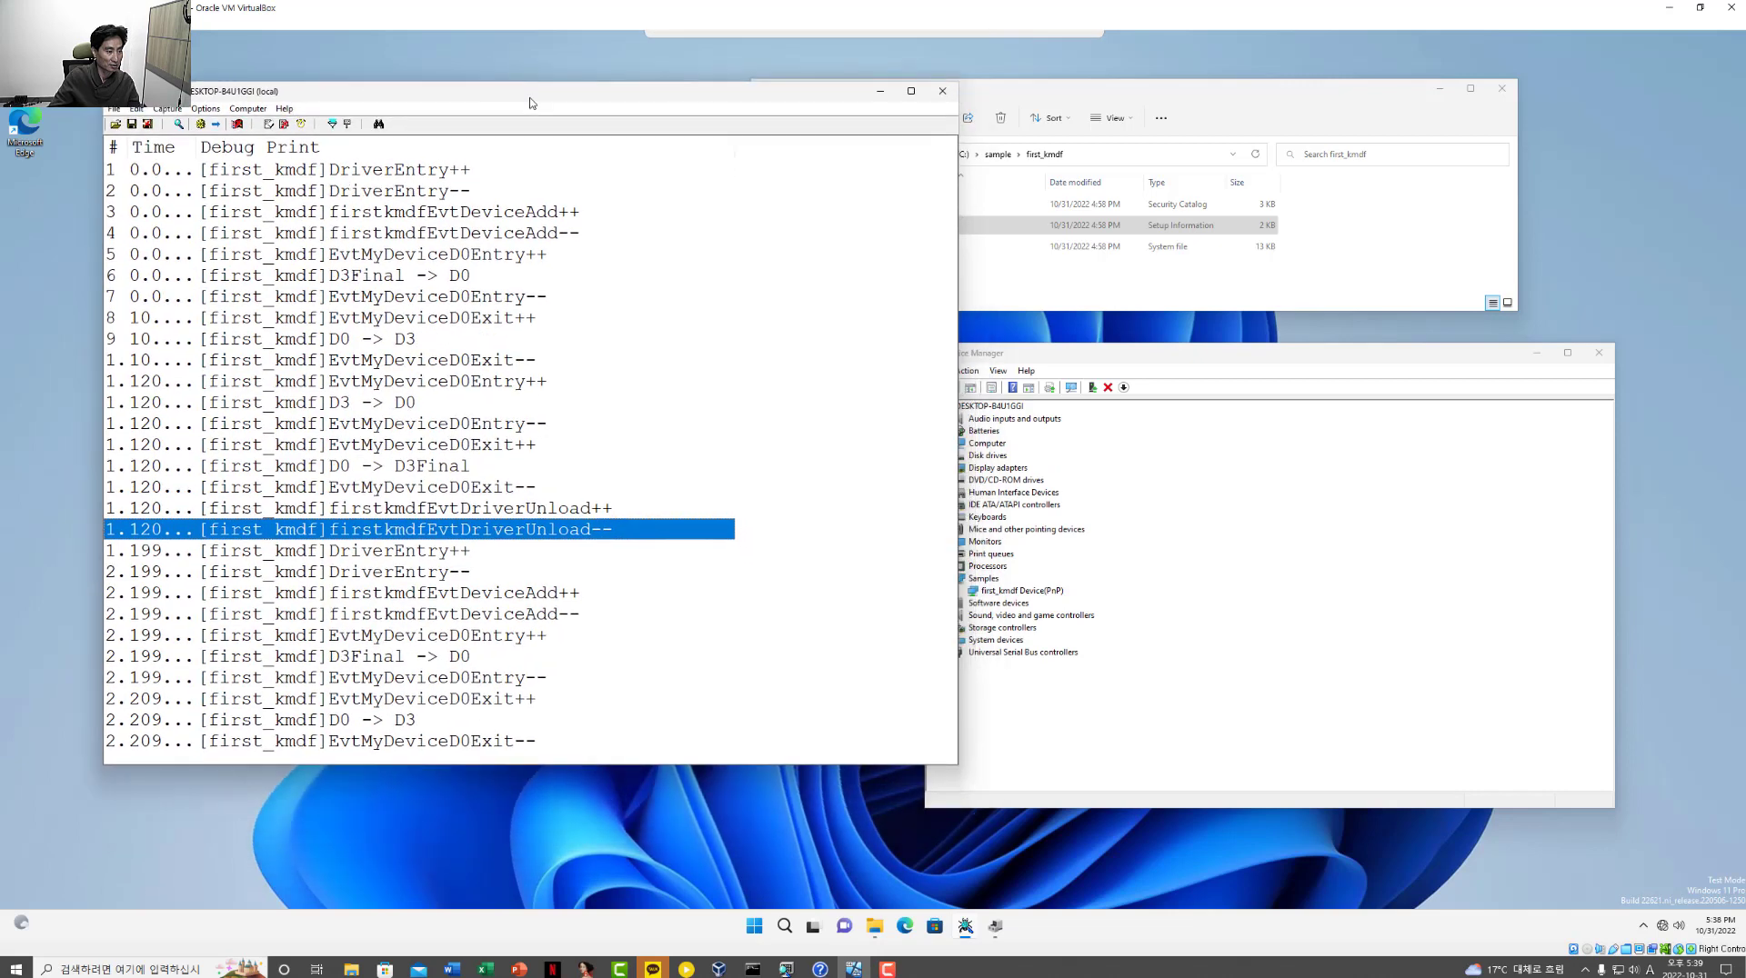
click(411, 534)
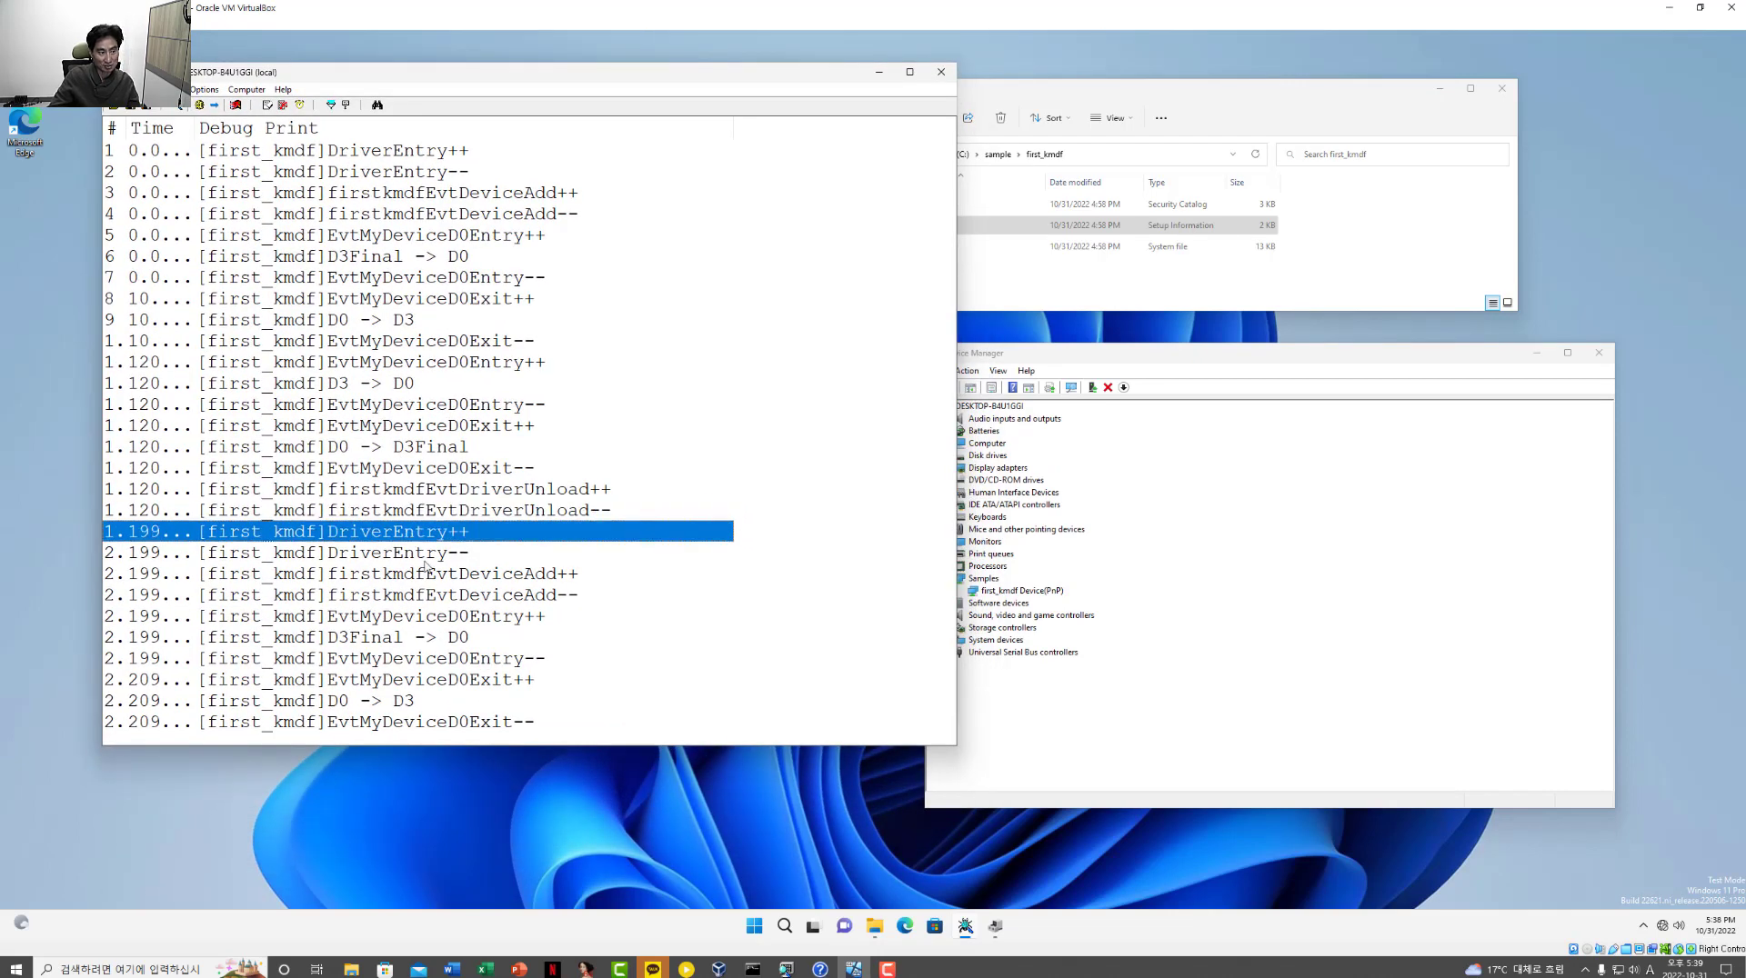
click(459, 640)
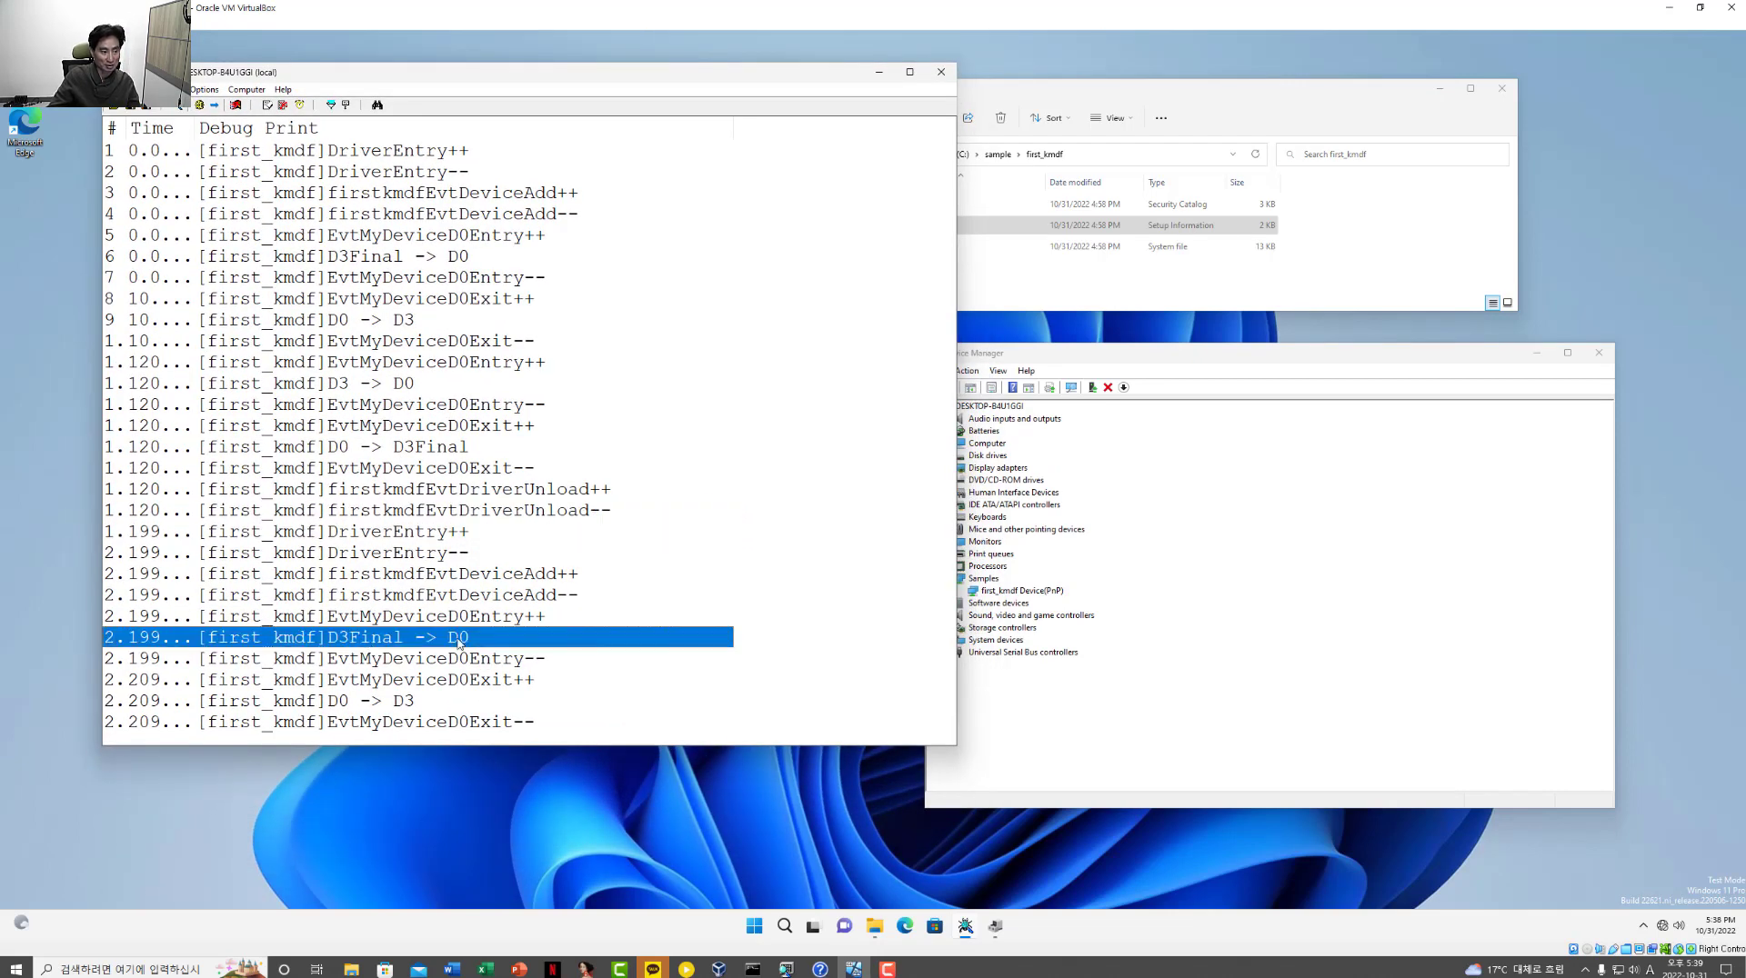
click(348, 704)
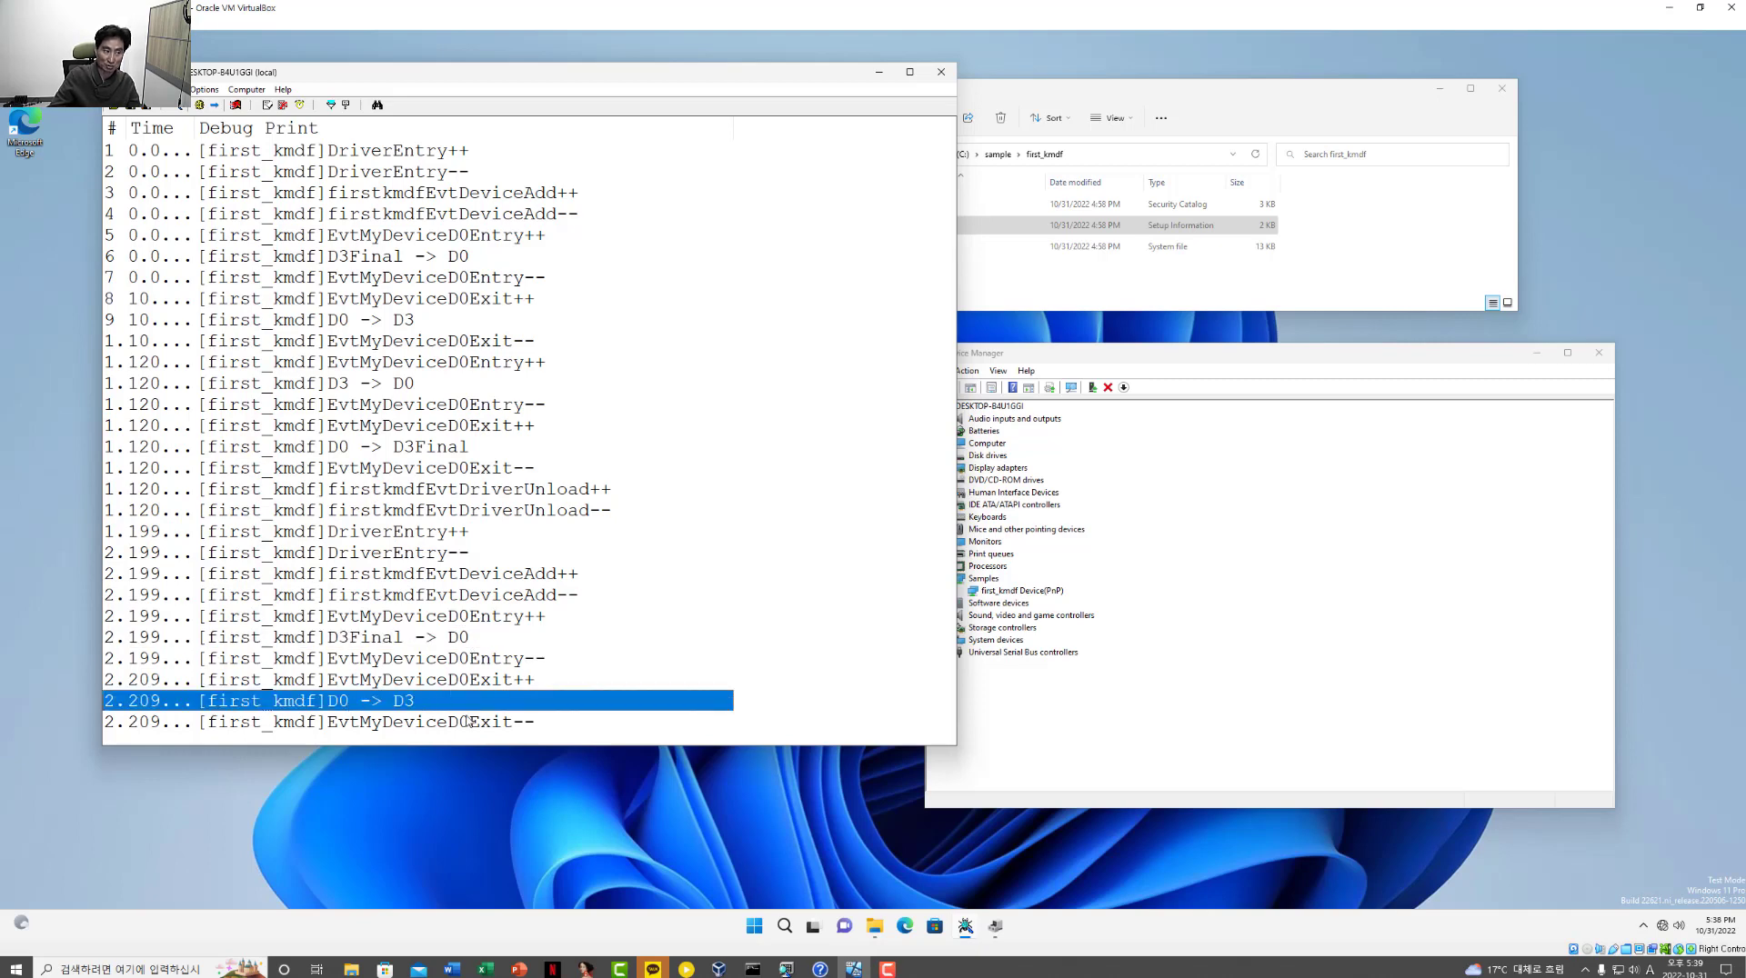
drag(456, 746, 456, 856)
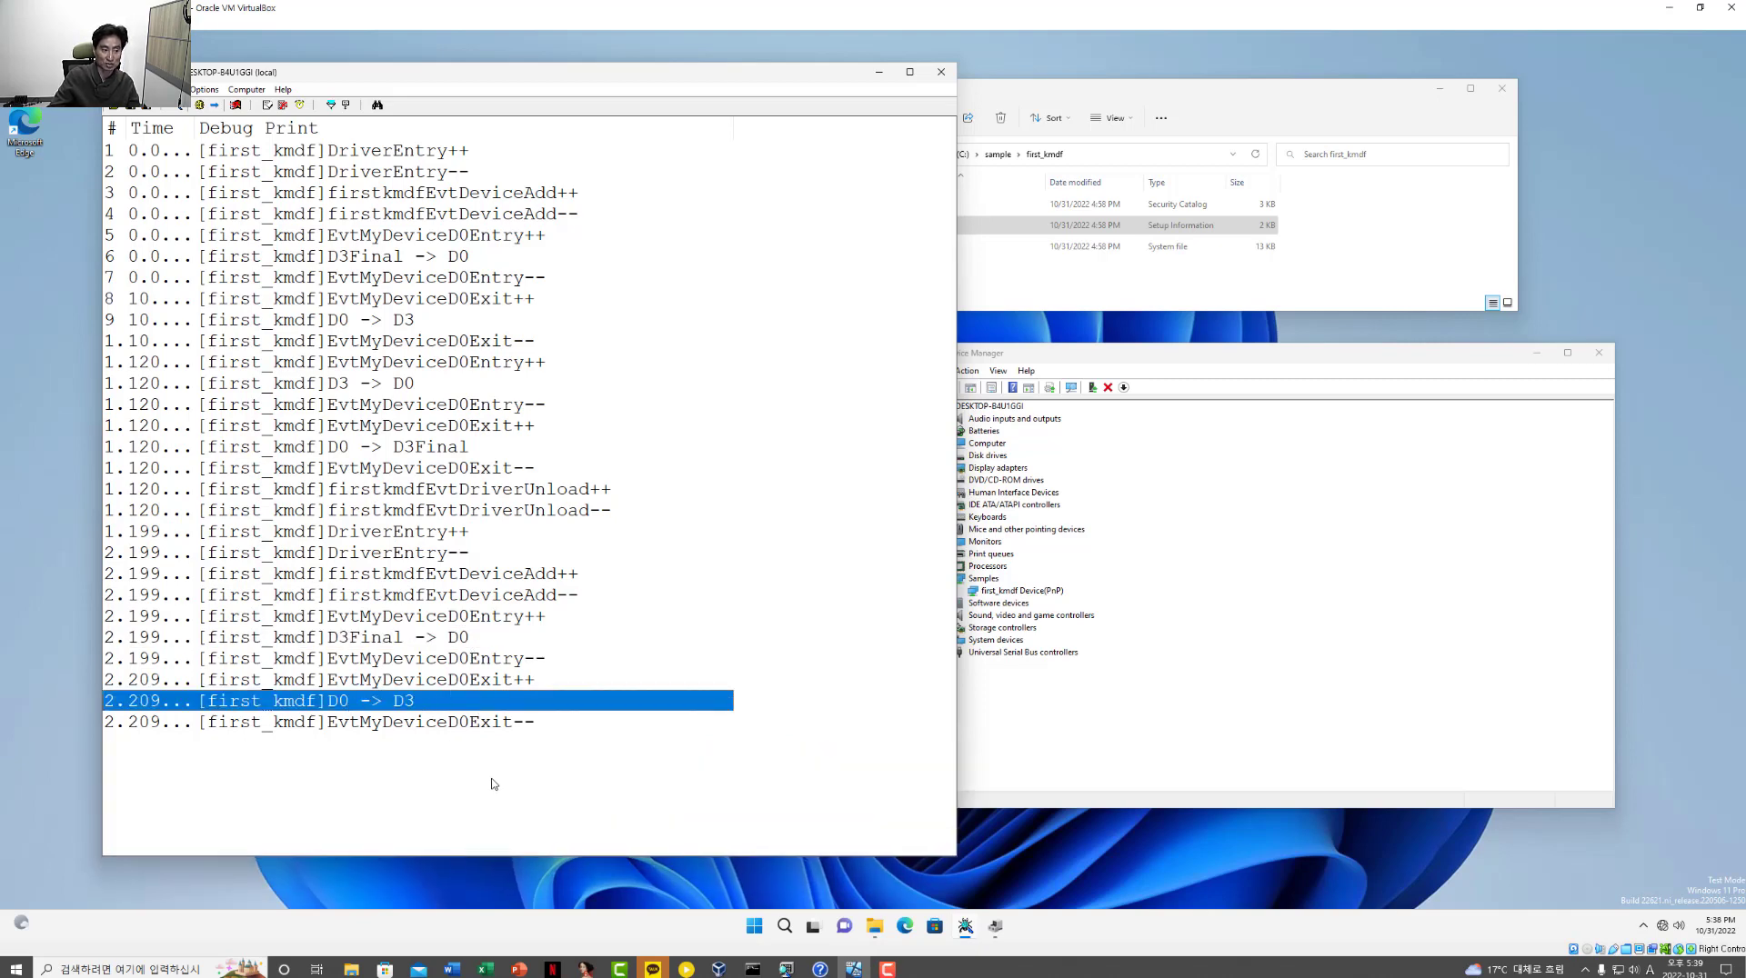
click(488, 727)
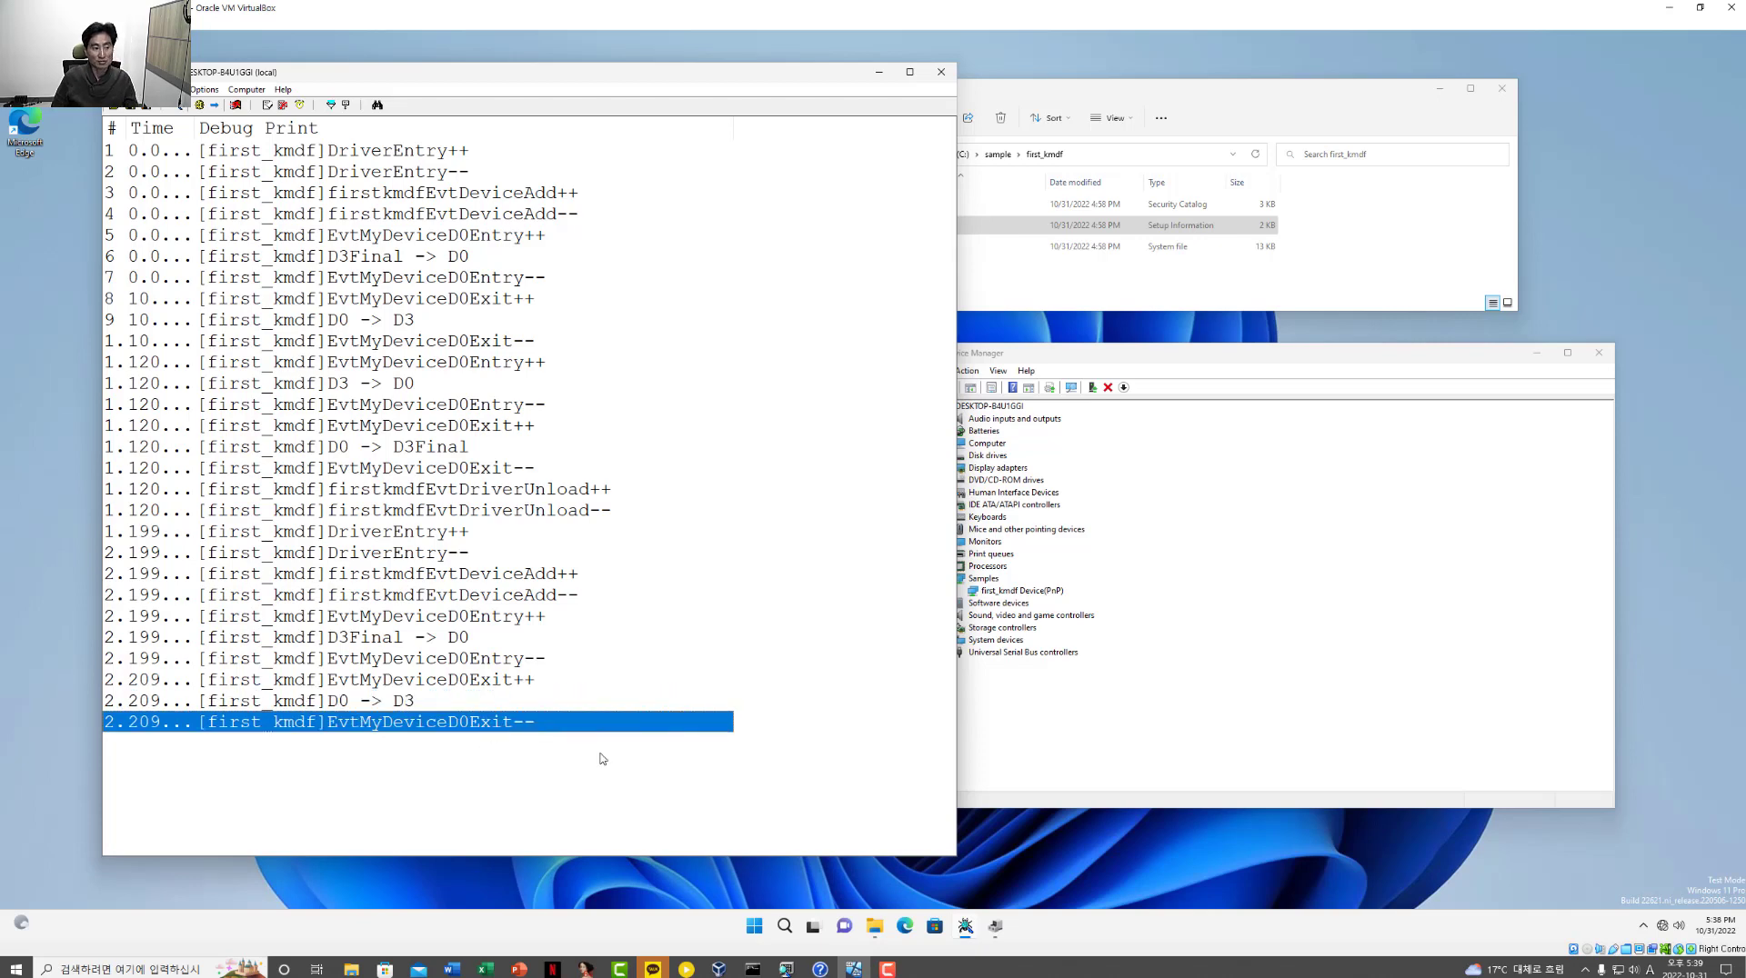